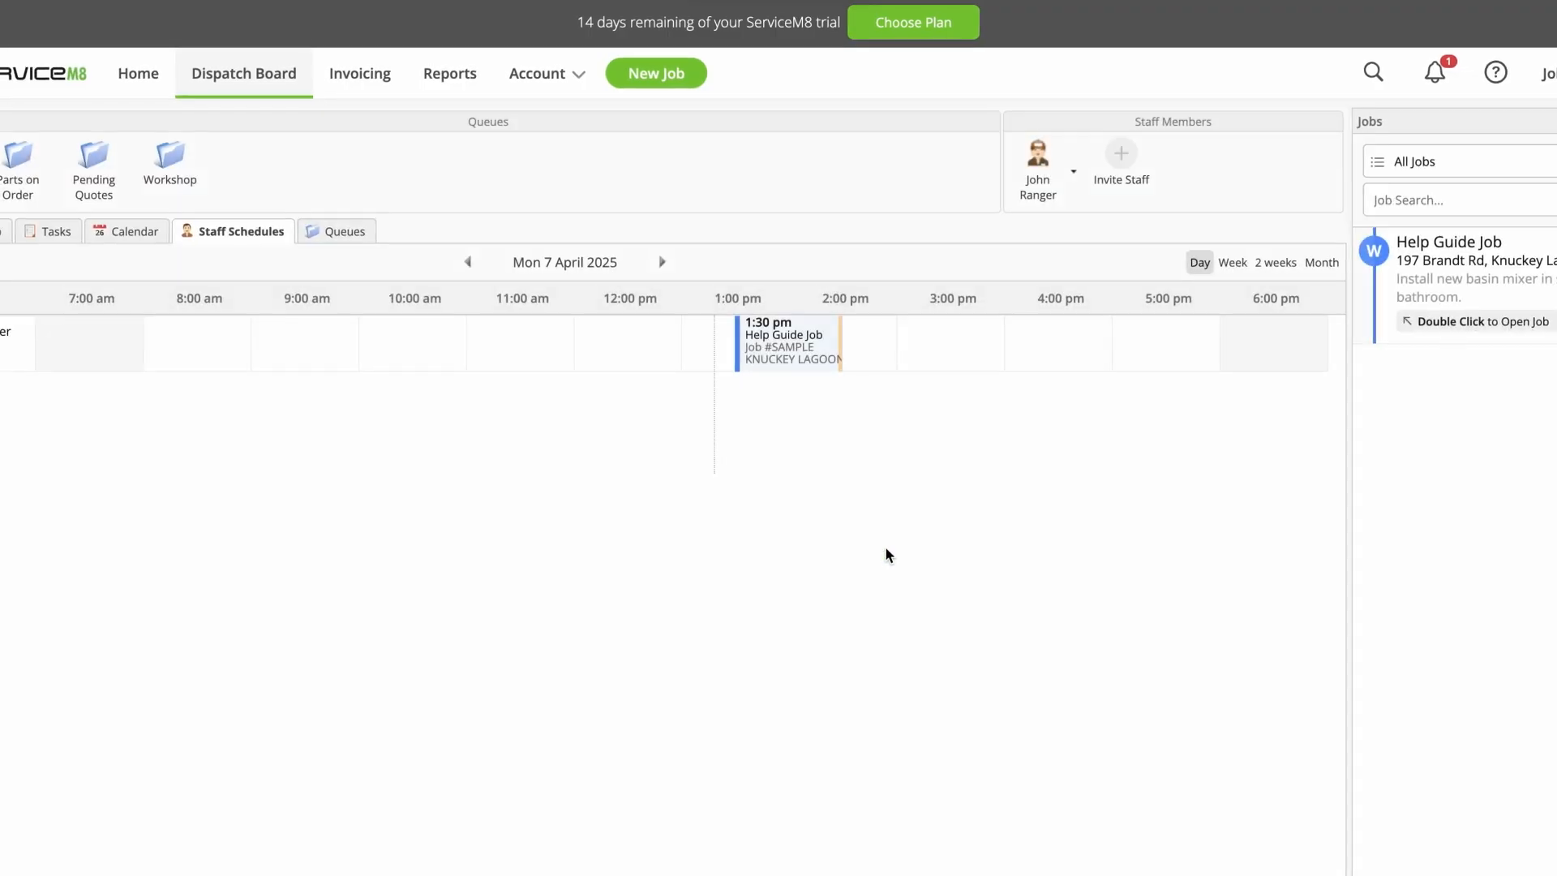
Step: Open the Features & Integrations page and browse the available add-ons
click(565, 81)
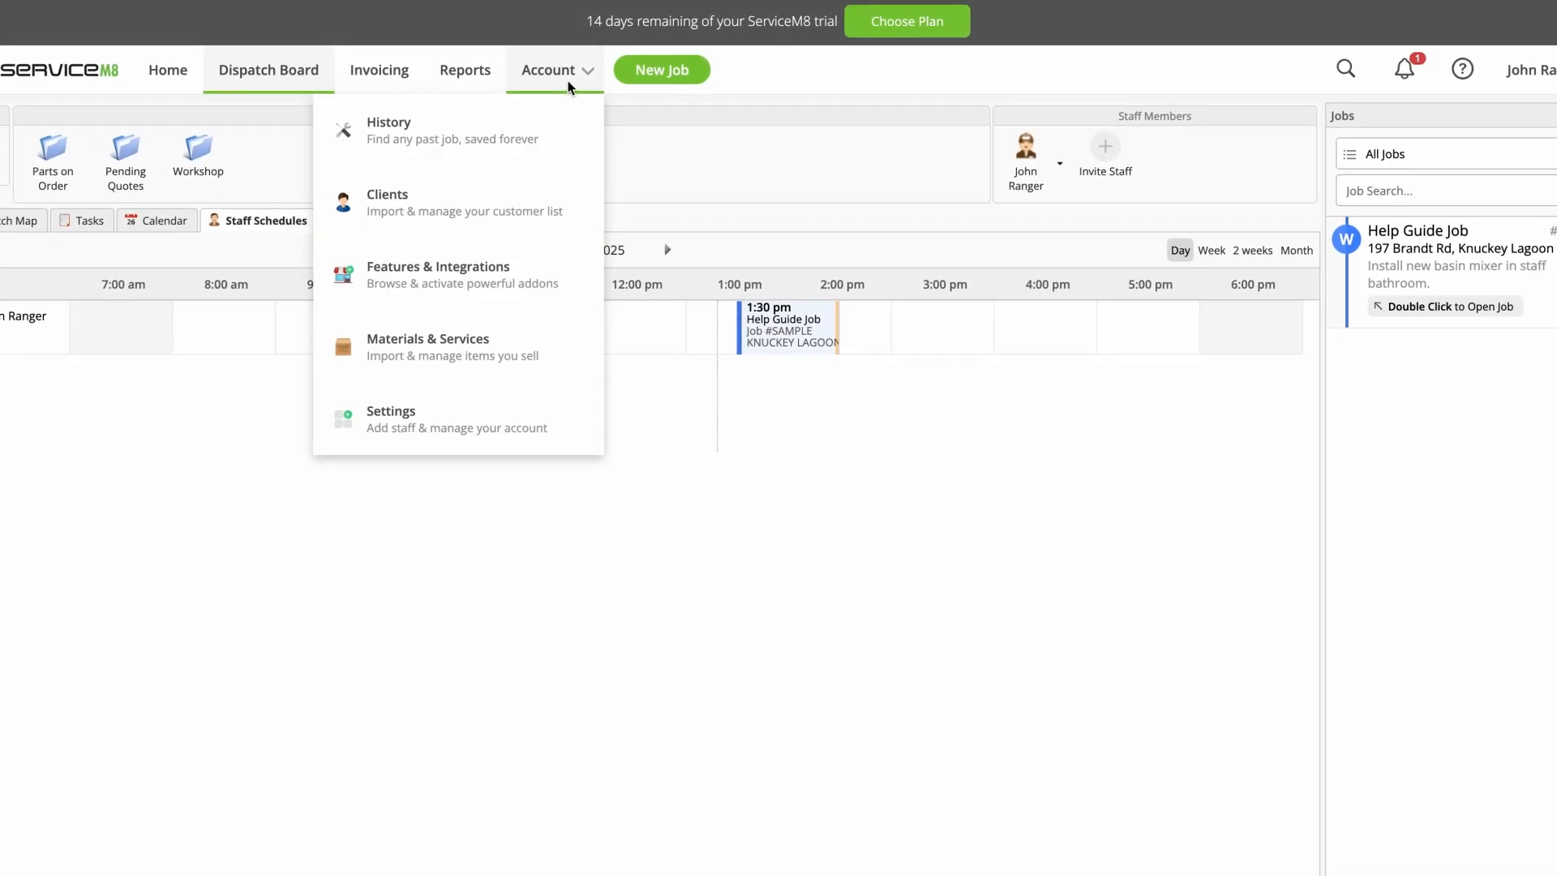
click(568, 284)
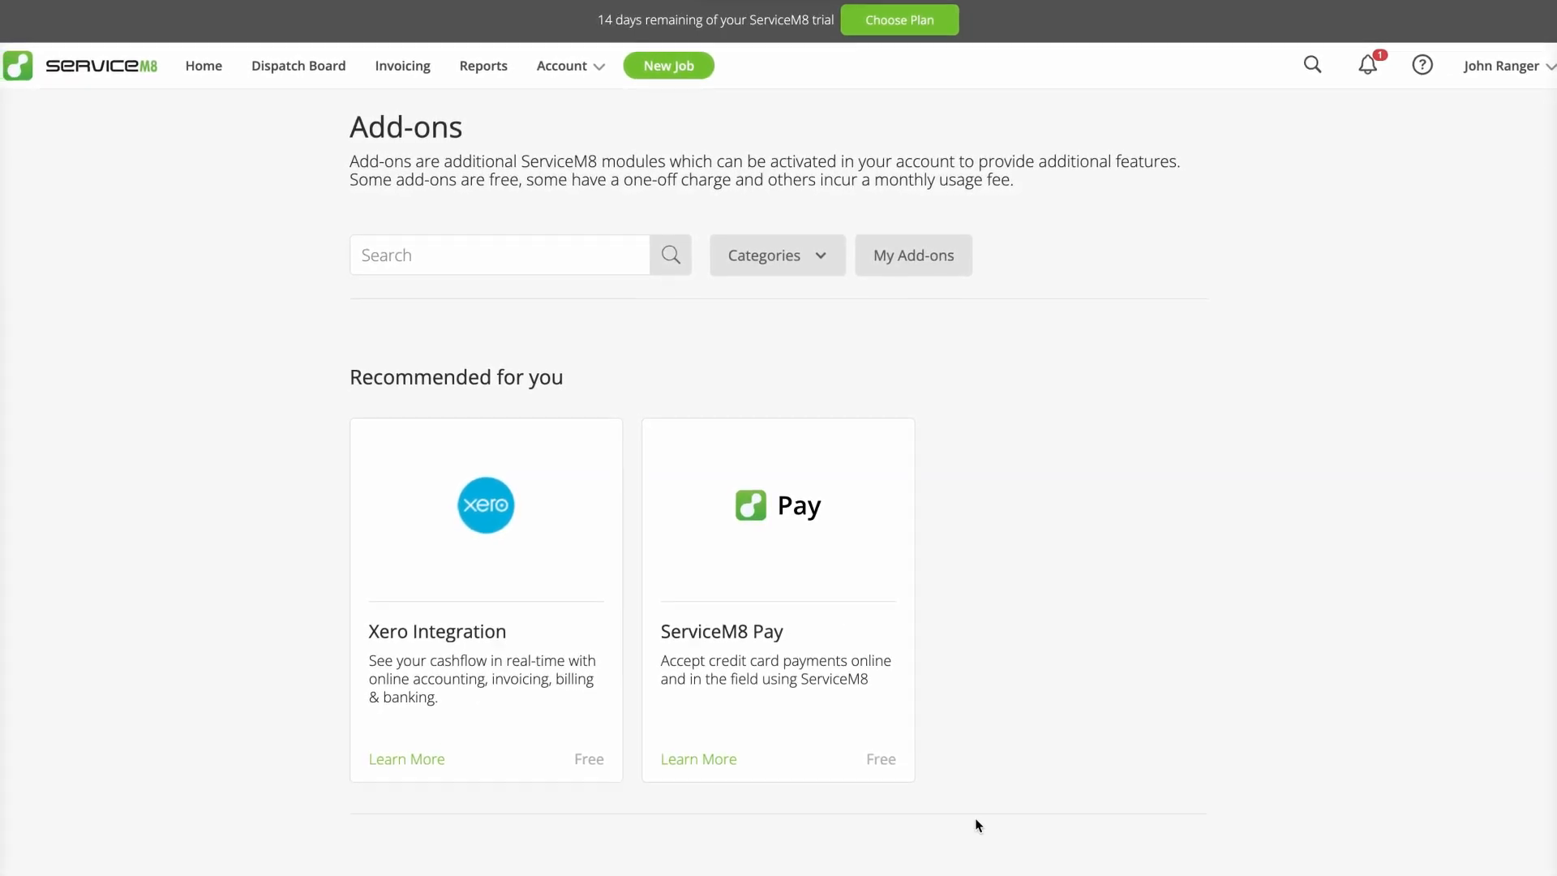
scroll(975, 820, down, 5)
scroll(975, 821, down, 14)
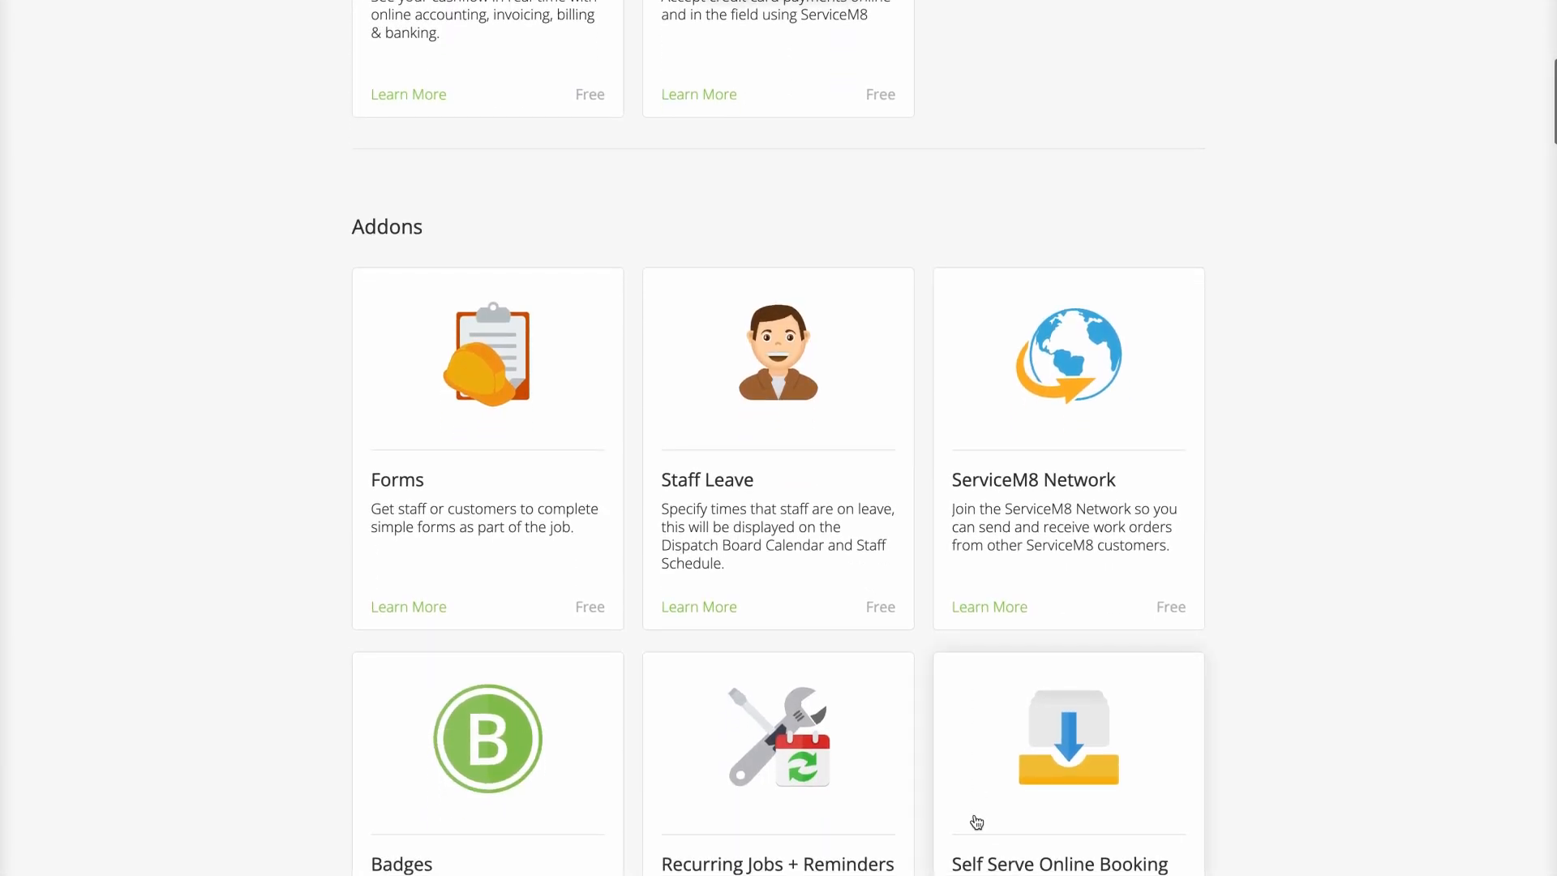
scroll(975, 814, down, 6)
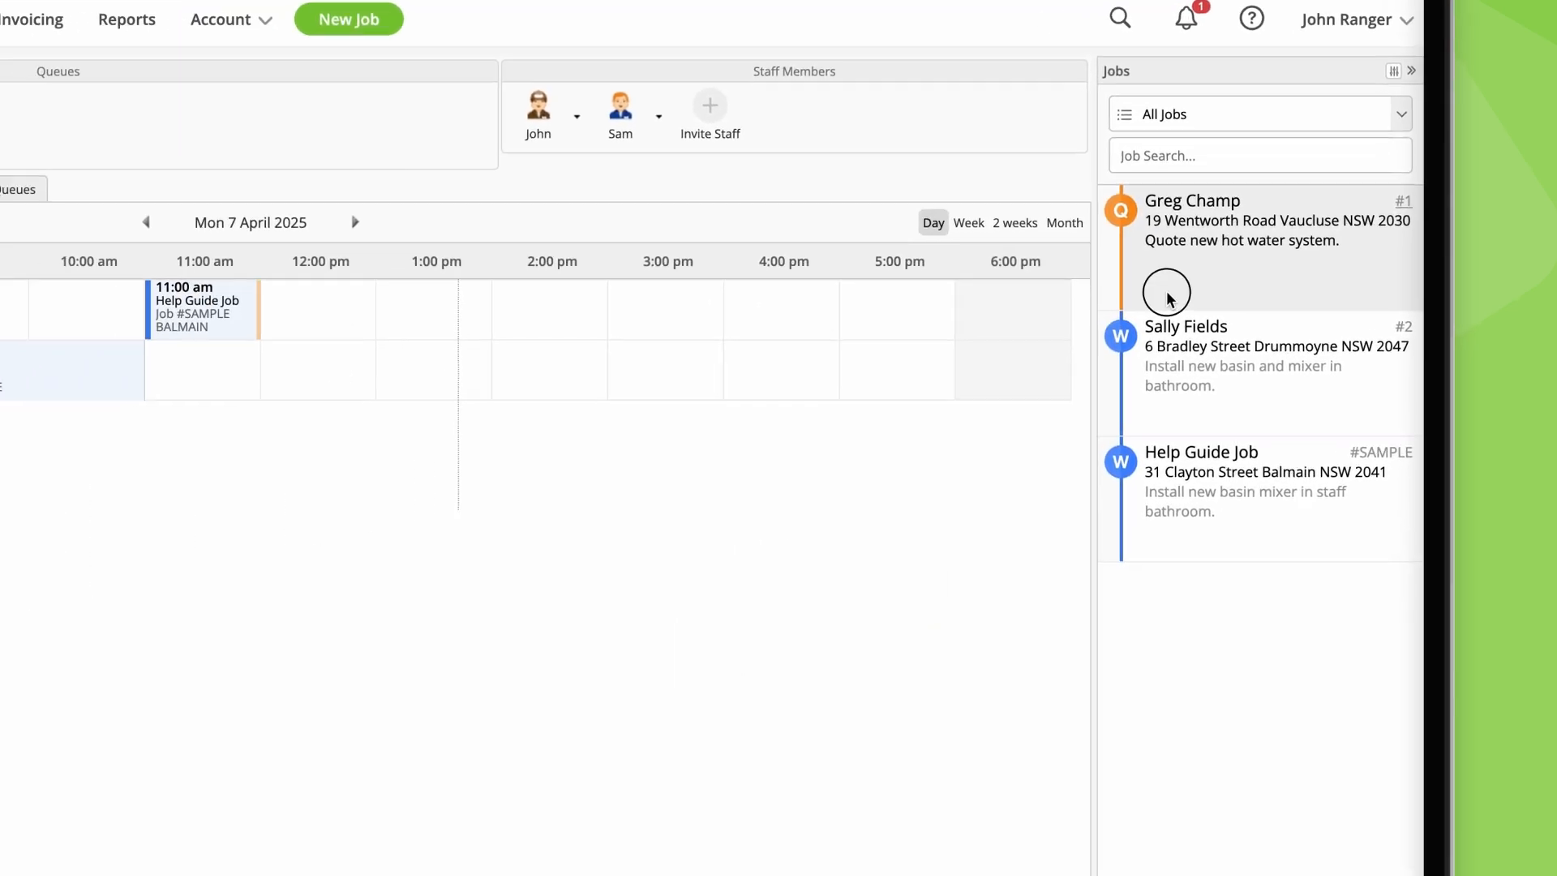
Step: Open the hot water system quote job and schedule it for 4:00 pm on the first staff member's row
click(681, 393)
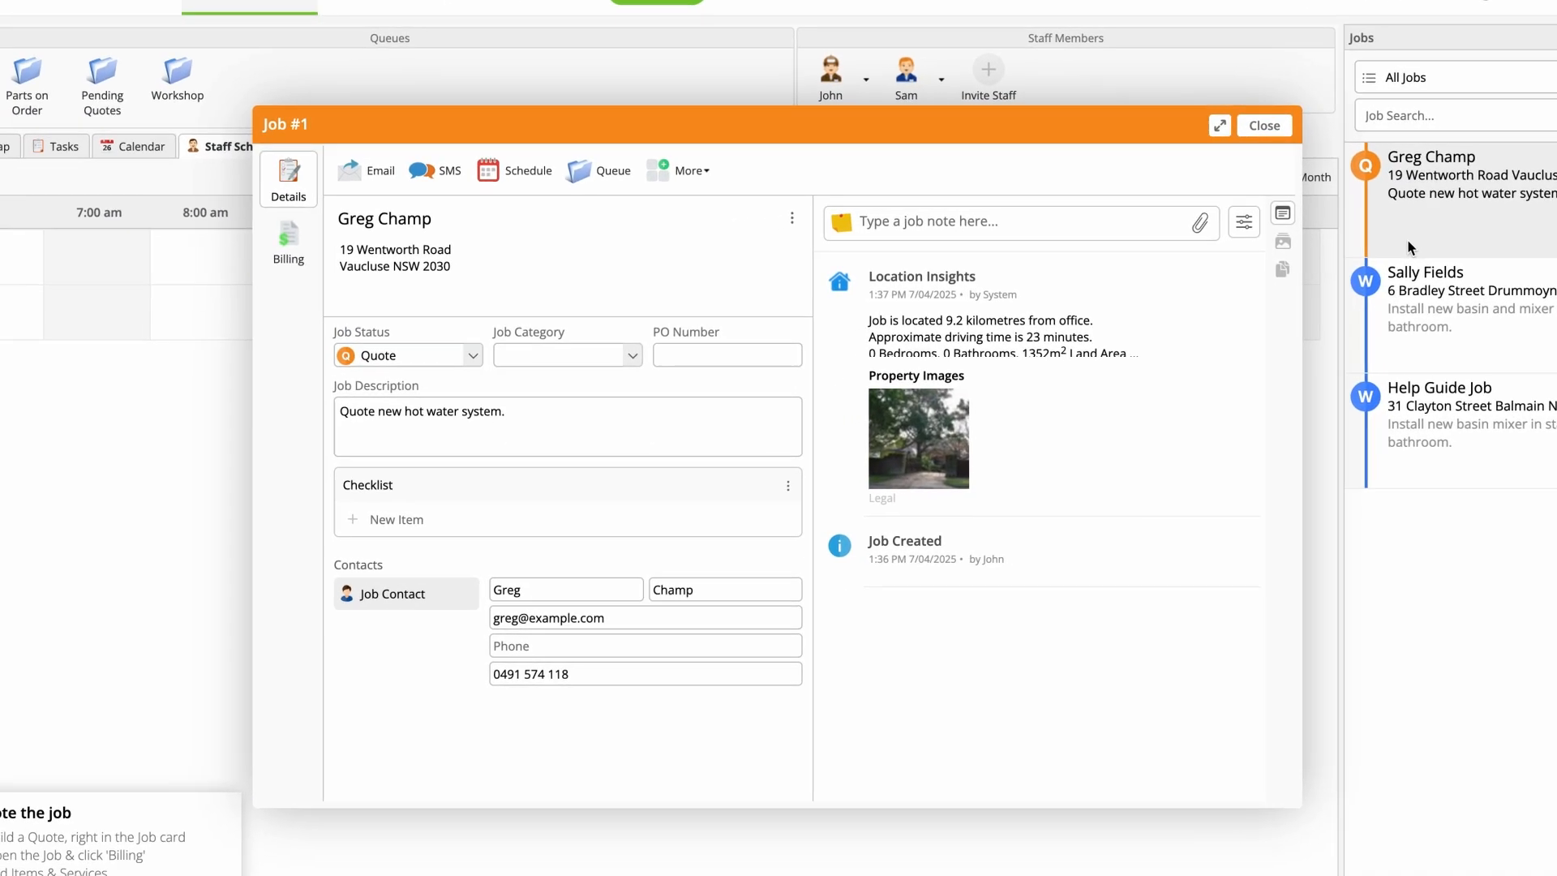
click(1443, 244)
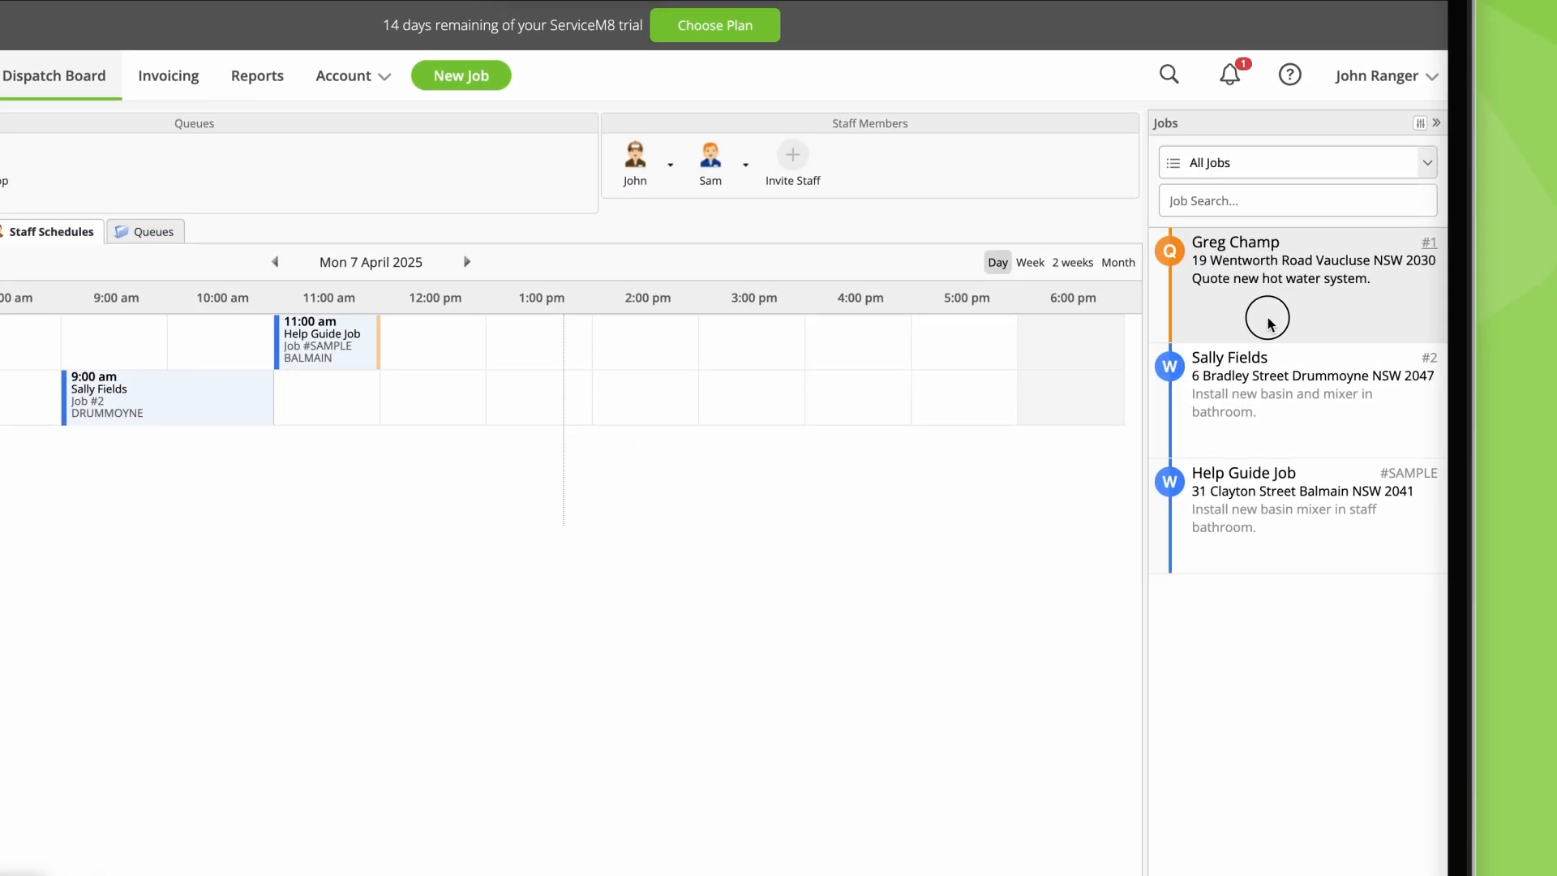
drag(1271, 322, 746, 402)
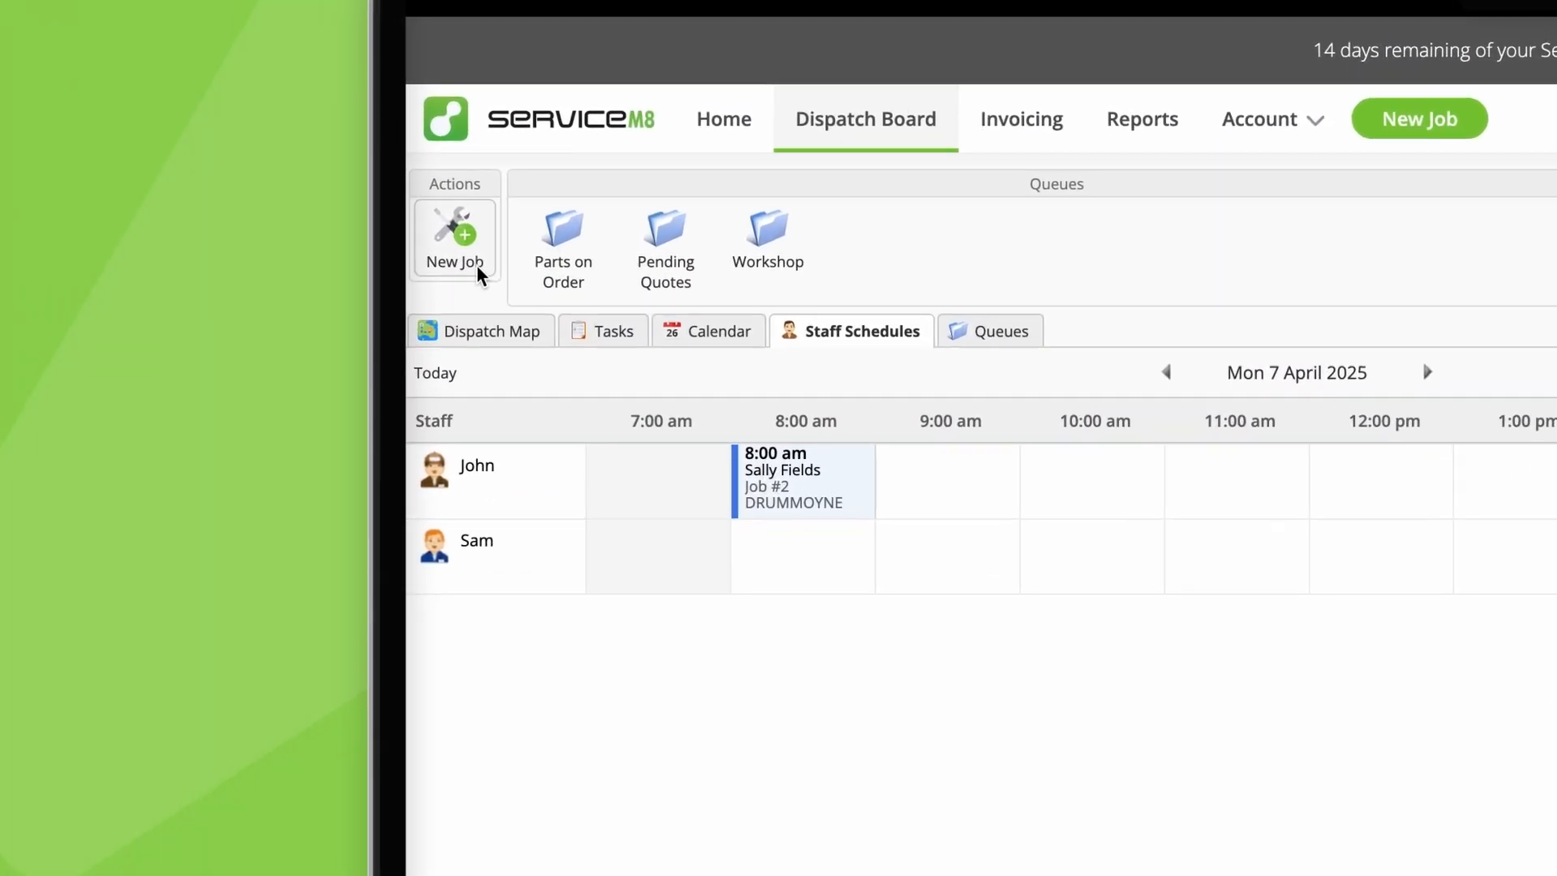
Step: Create a work order described as "Replace mixer in main bathroom." and schedule it for 11:00 am with the first staff member
click(477, 268)
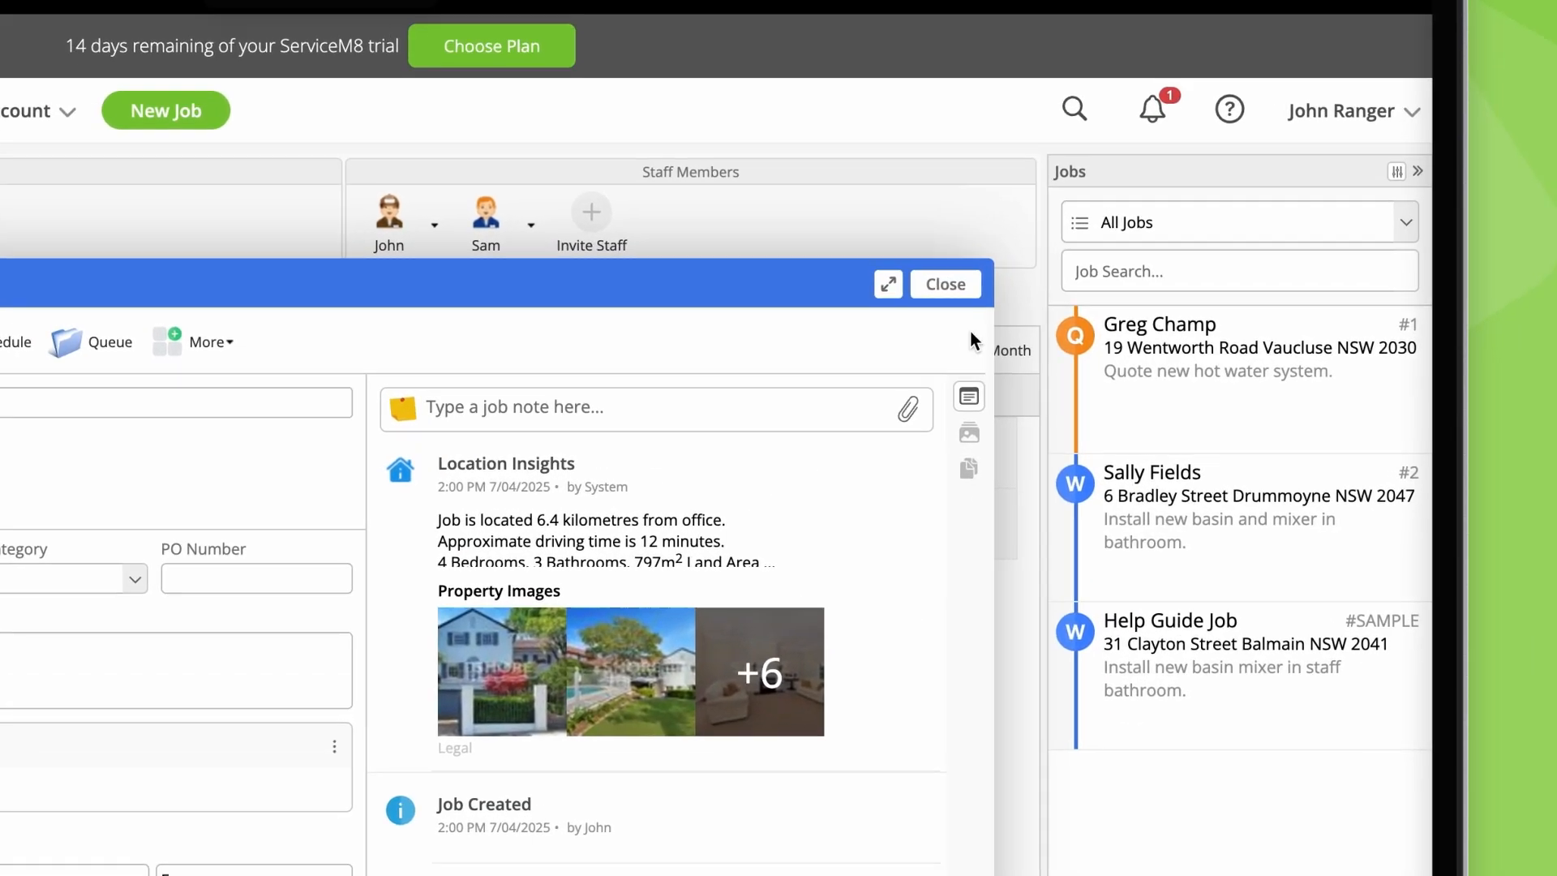
click(1317, 93)
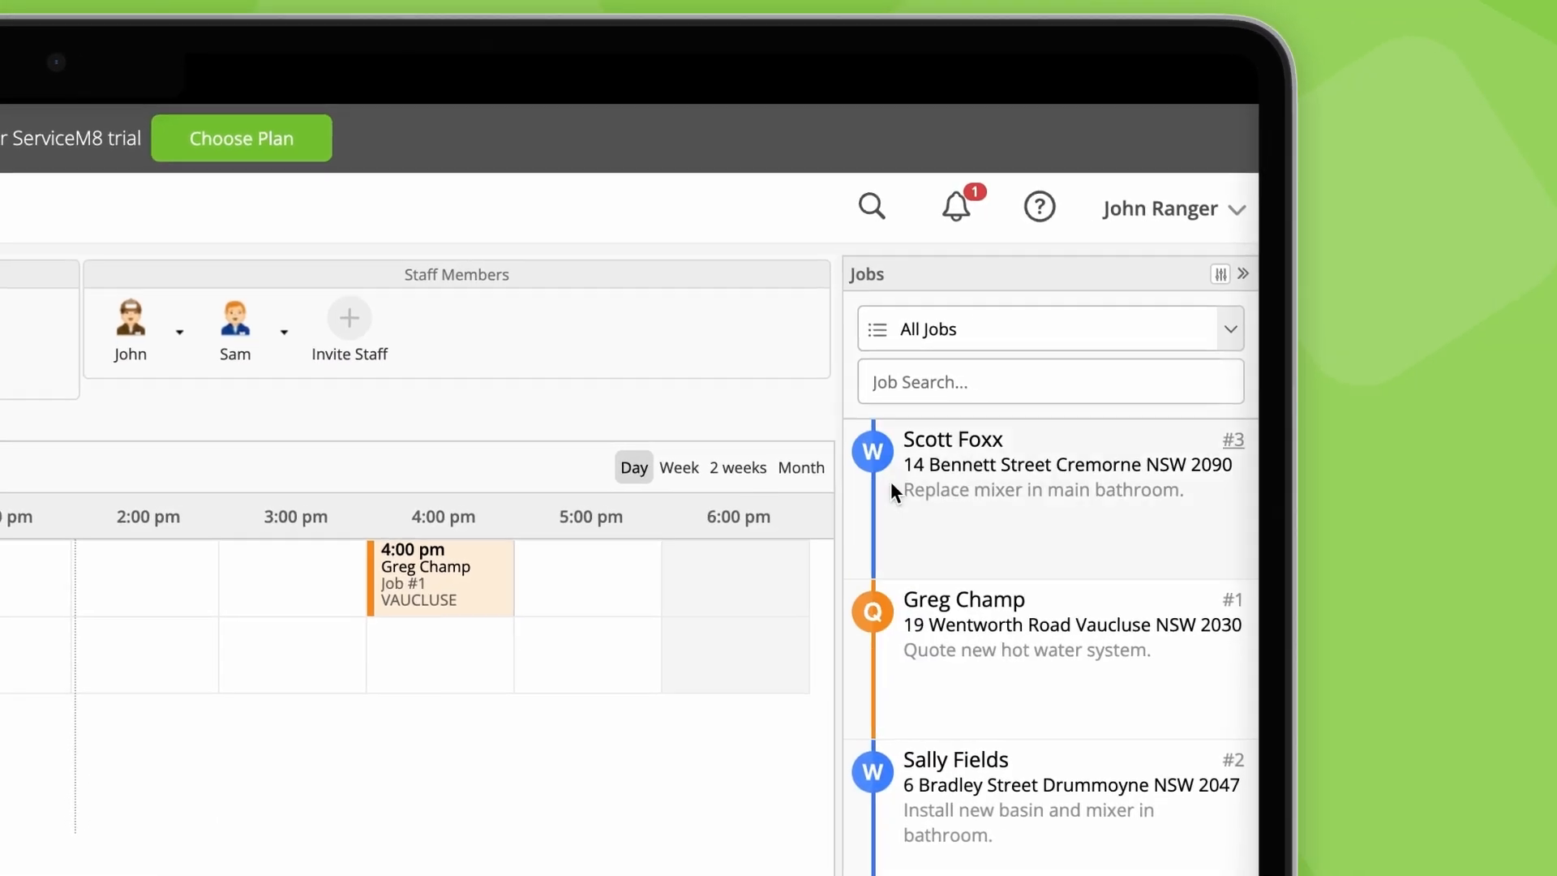
drag(900, 485, 0, 614)
drag(752, 464, 669, 457)
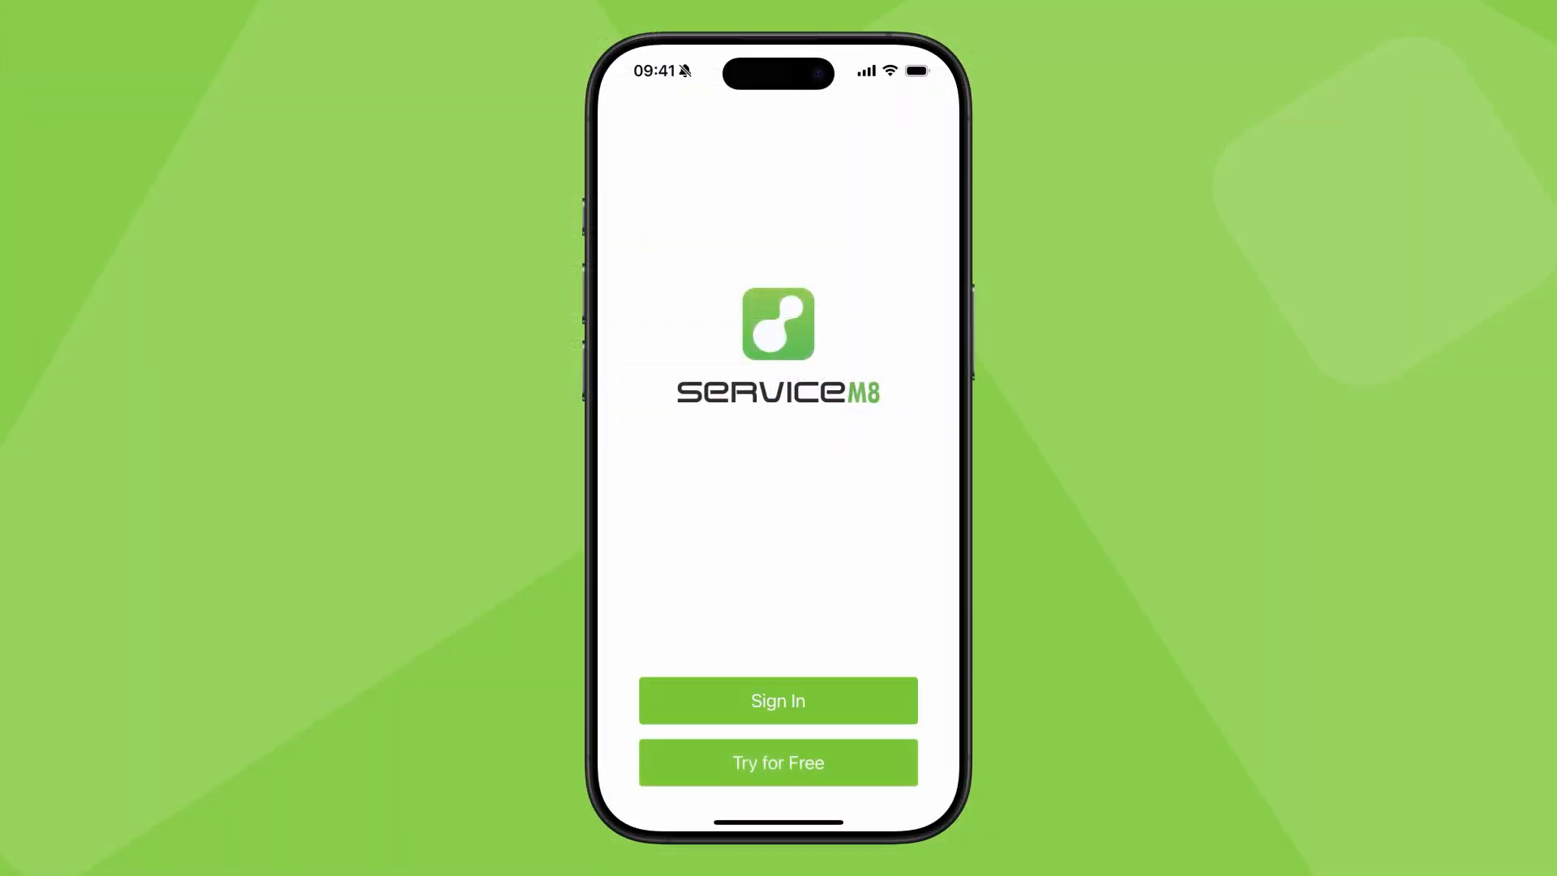
Step: Sign in to the ServiceM8 mobile app and add photos of the sink and the note "Job done, no issues." to job #3
text(joh)
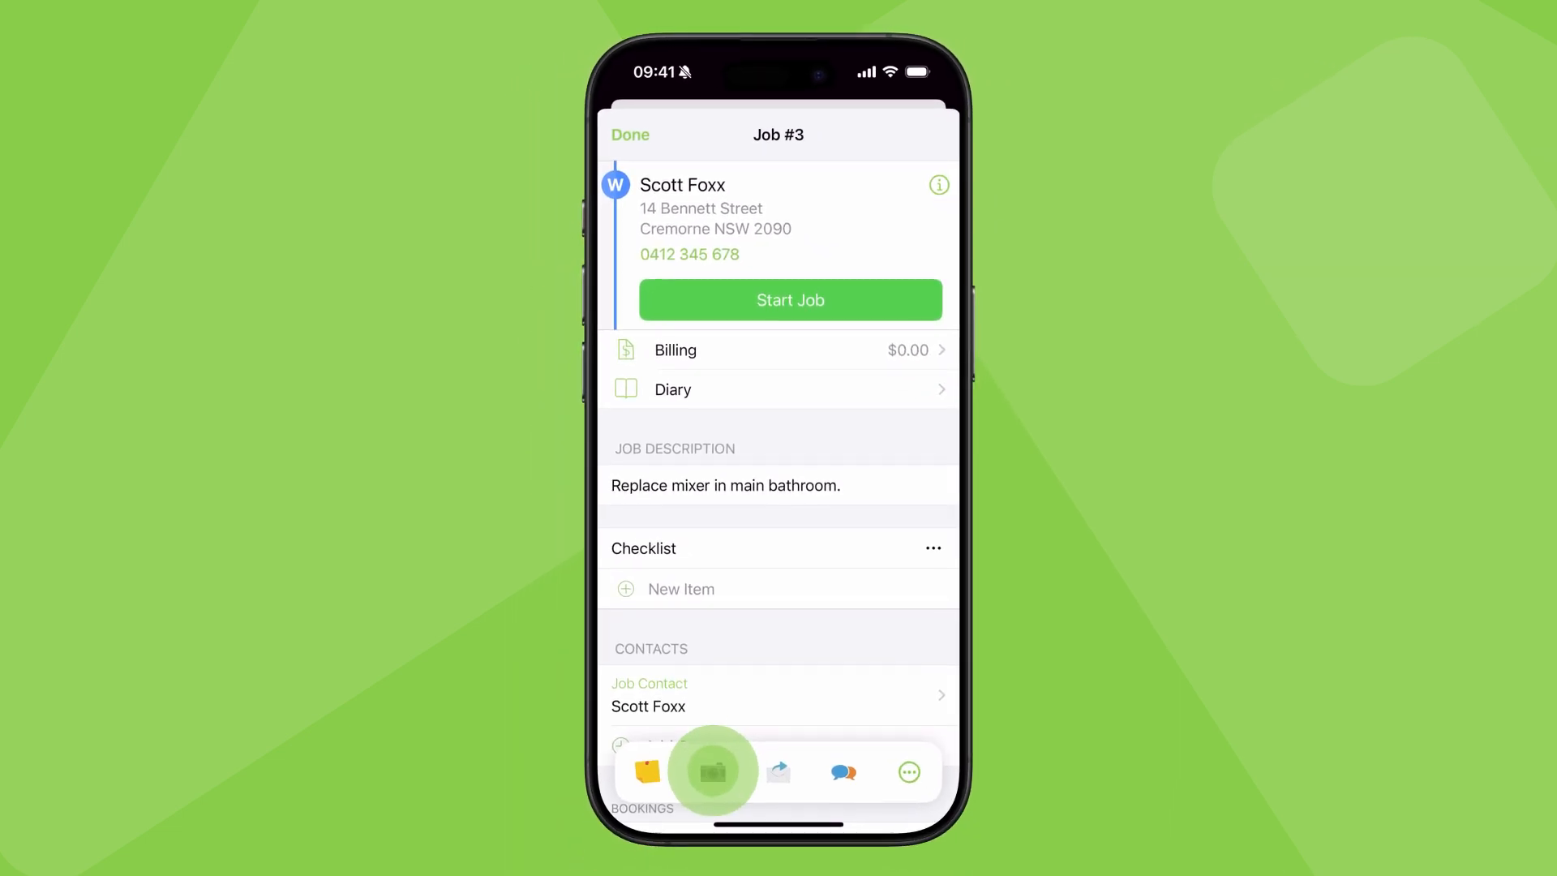
click(713, 770)
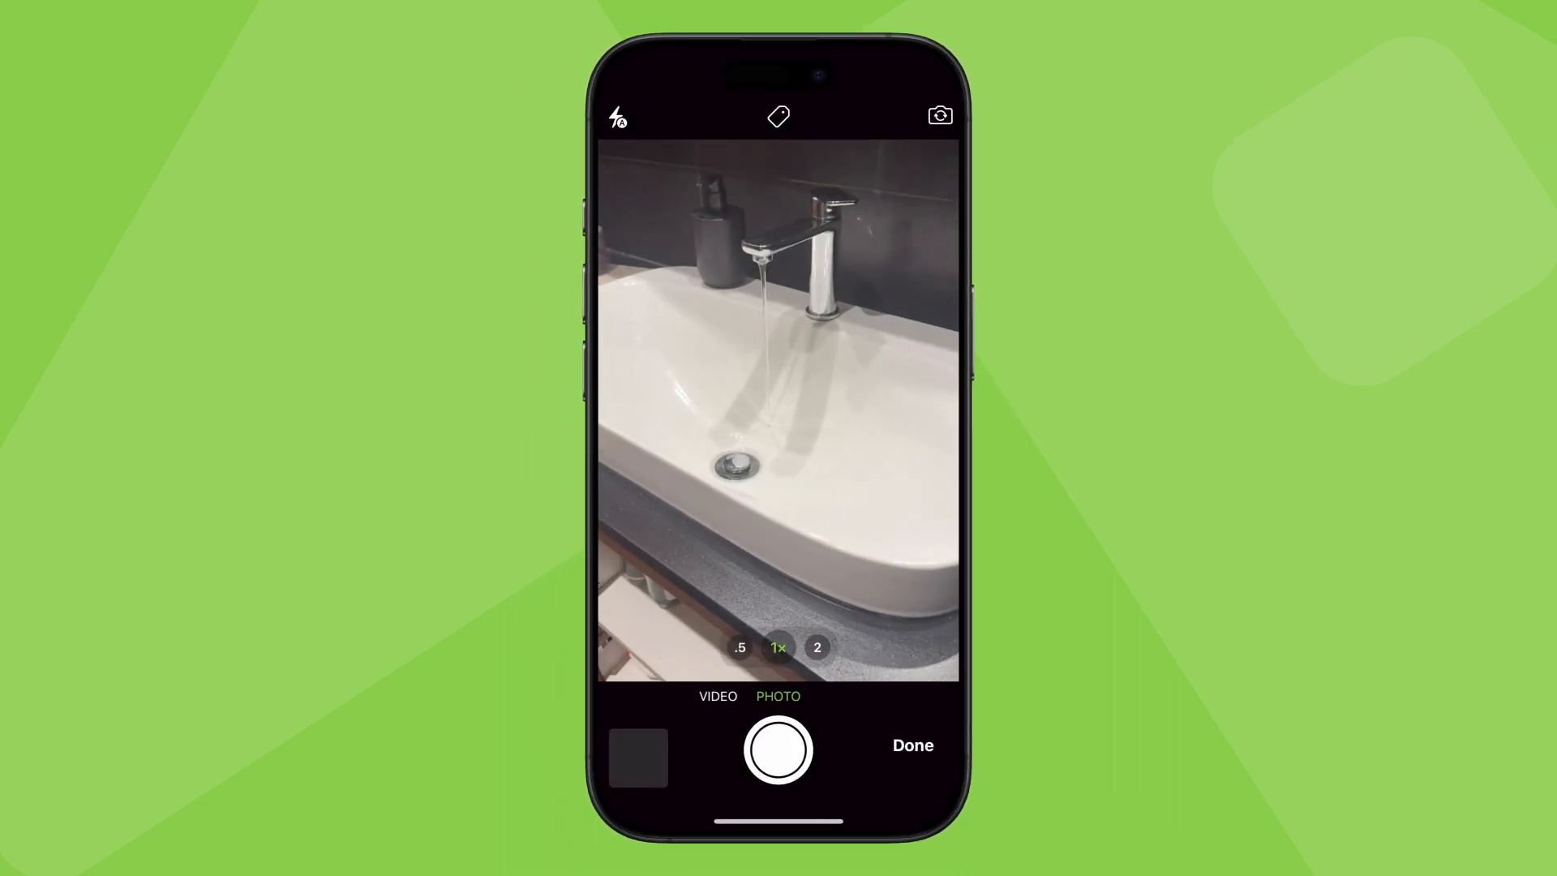
click(779, 749)
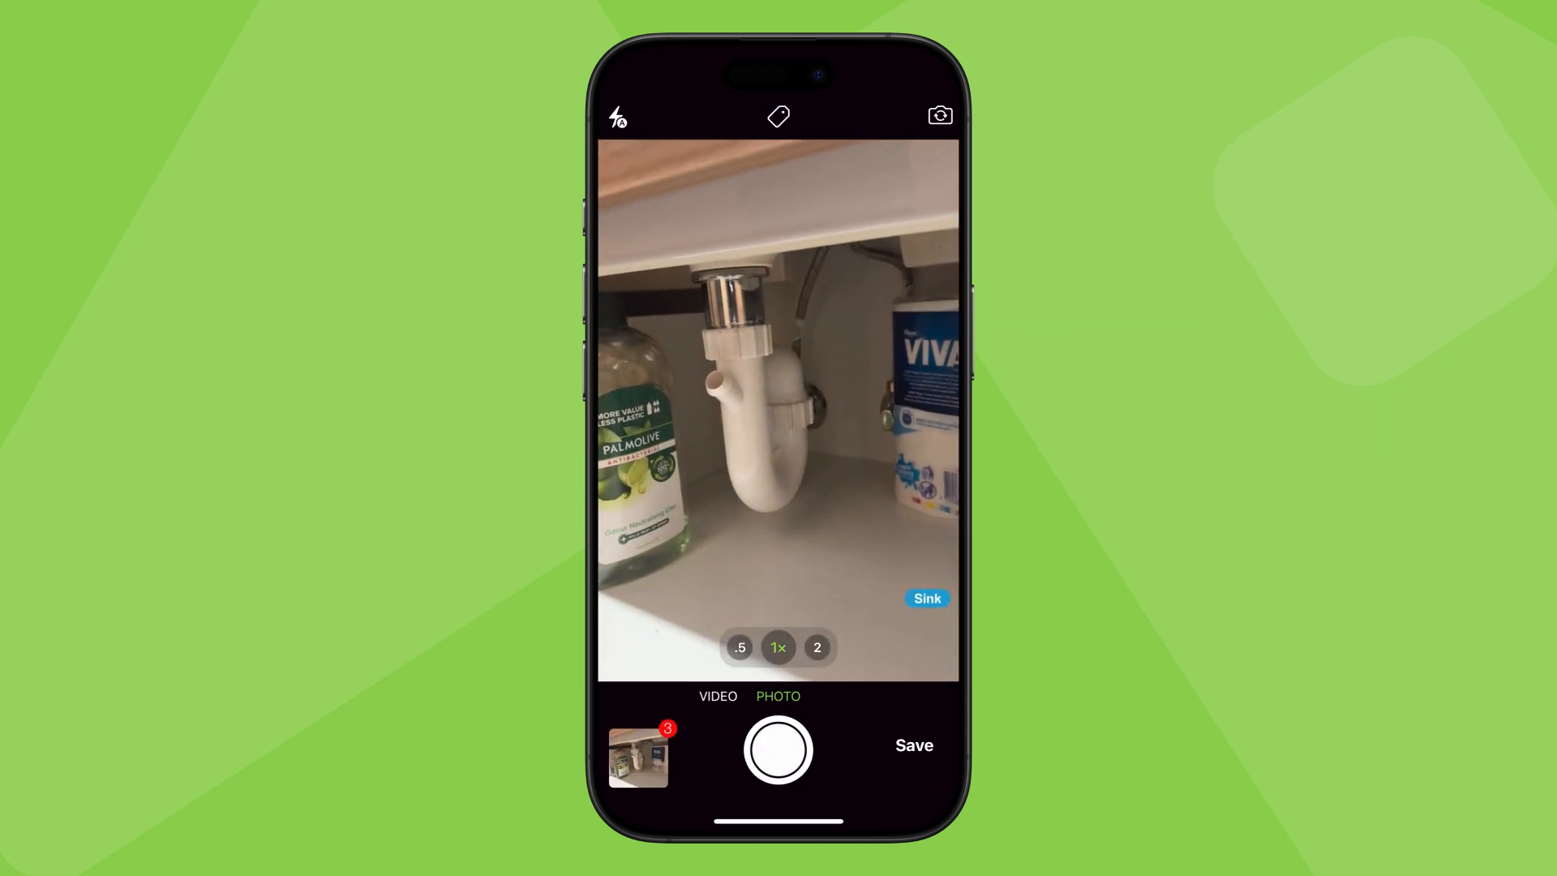
click(915, 745)
click(662, 740)
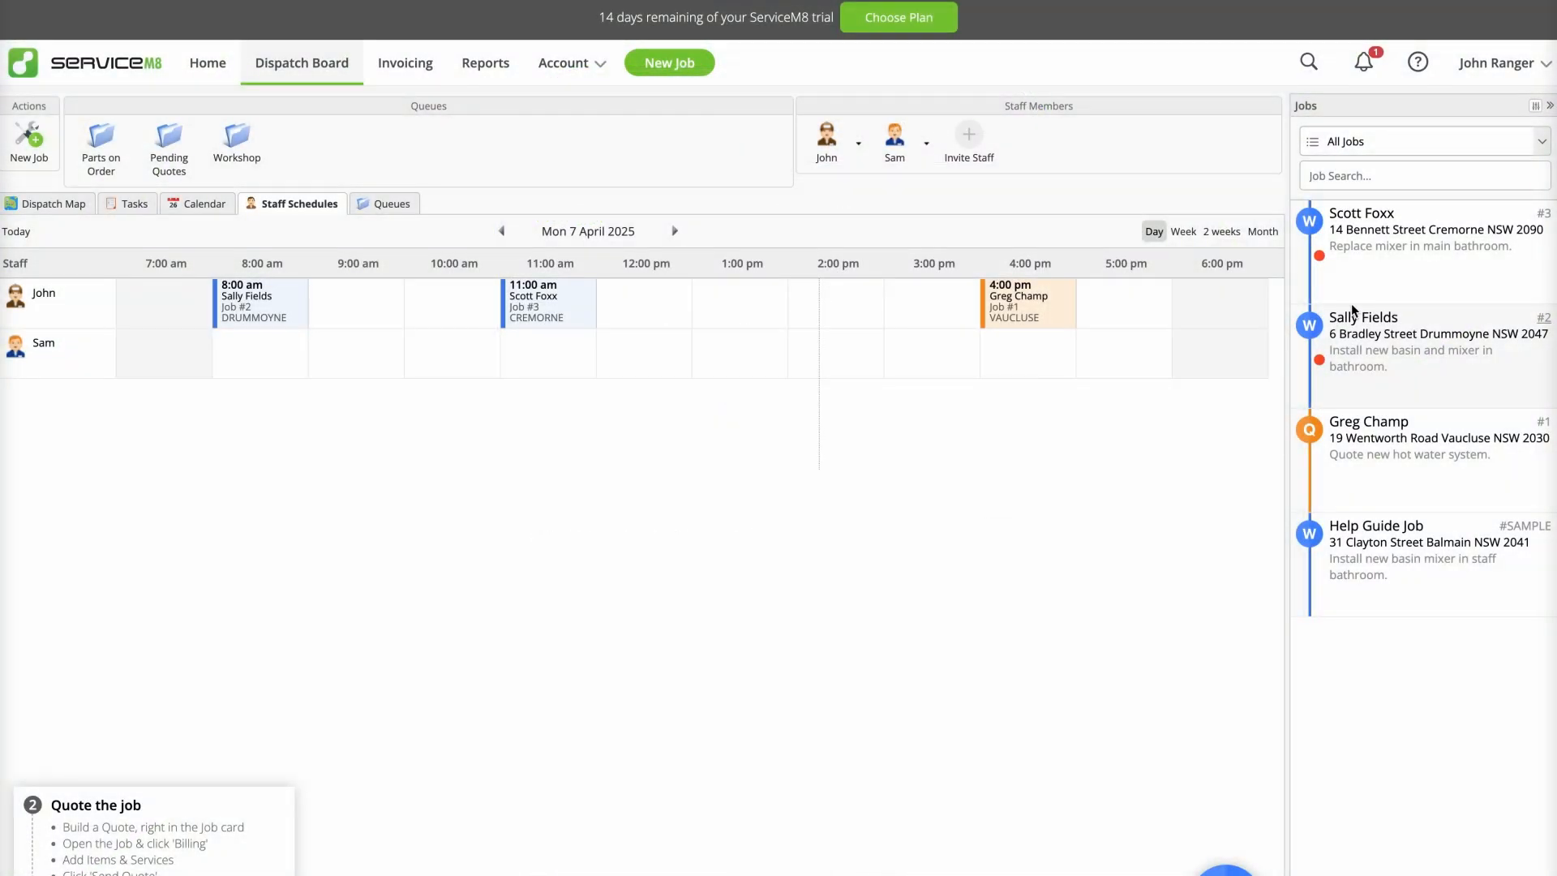
Step: Open job #3 from the web dispatch board's job list and look through its photos
click(1389, 285)
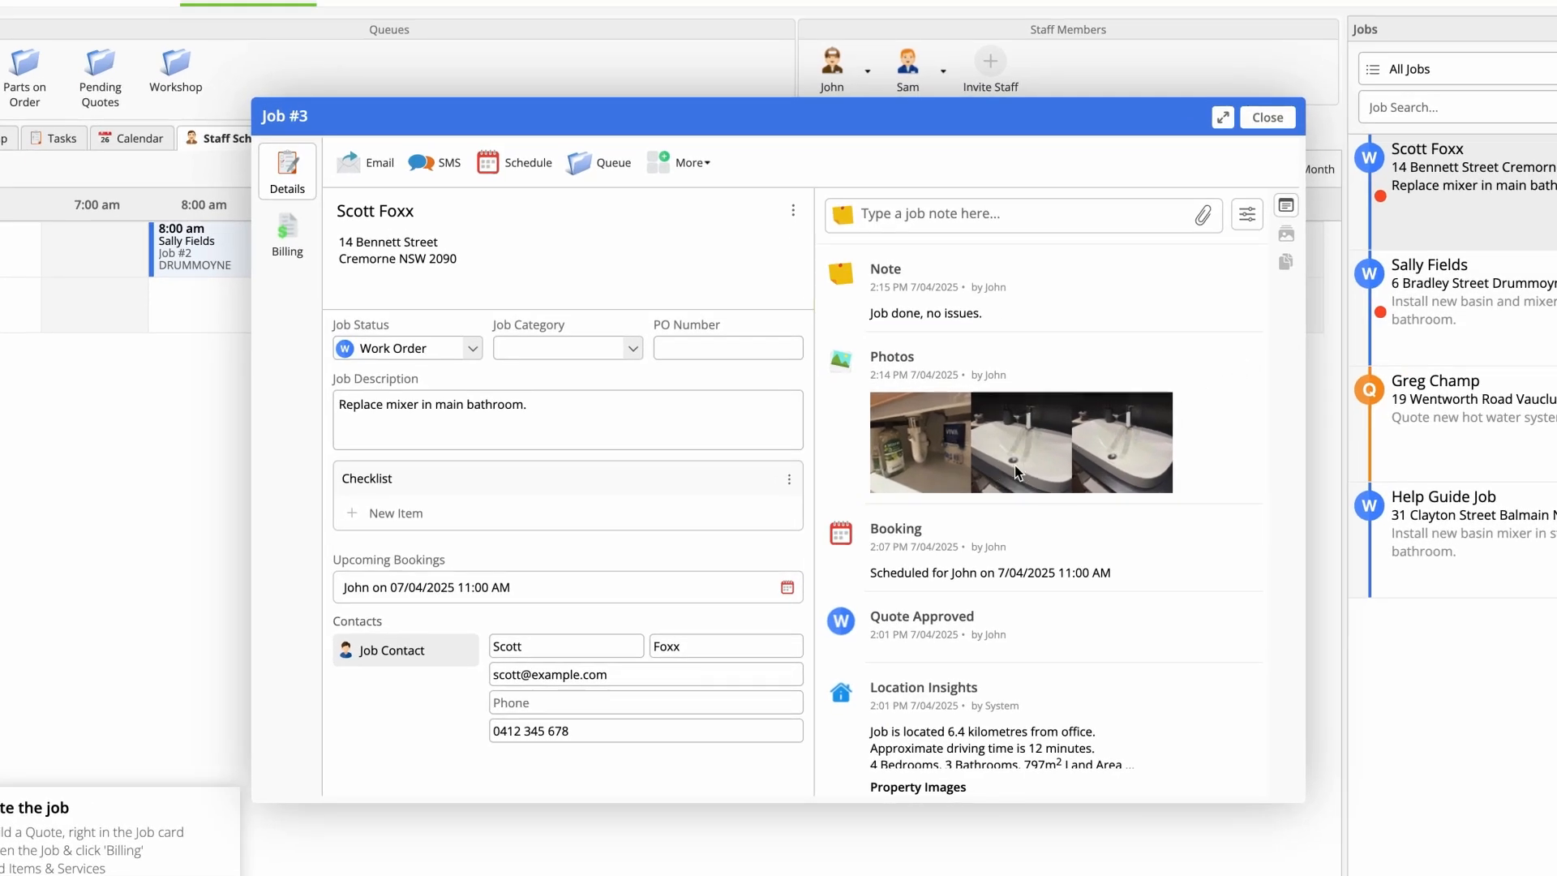
click(1014, 465)
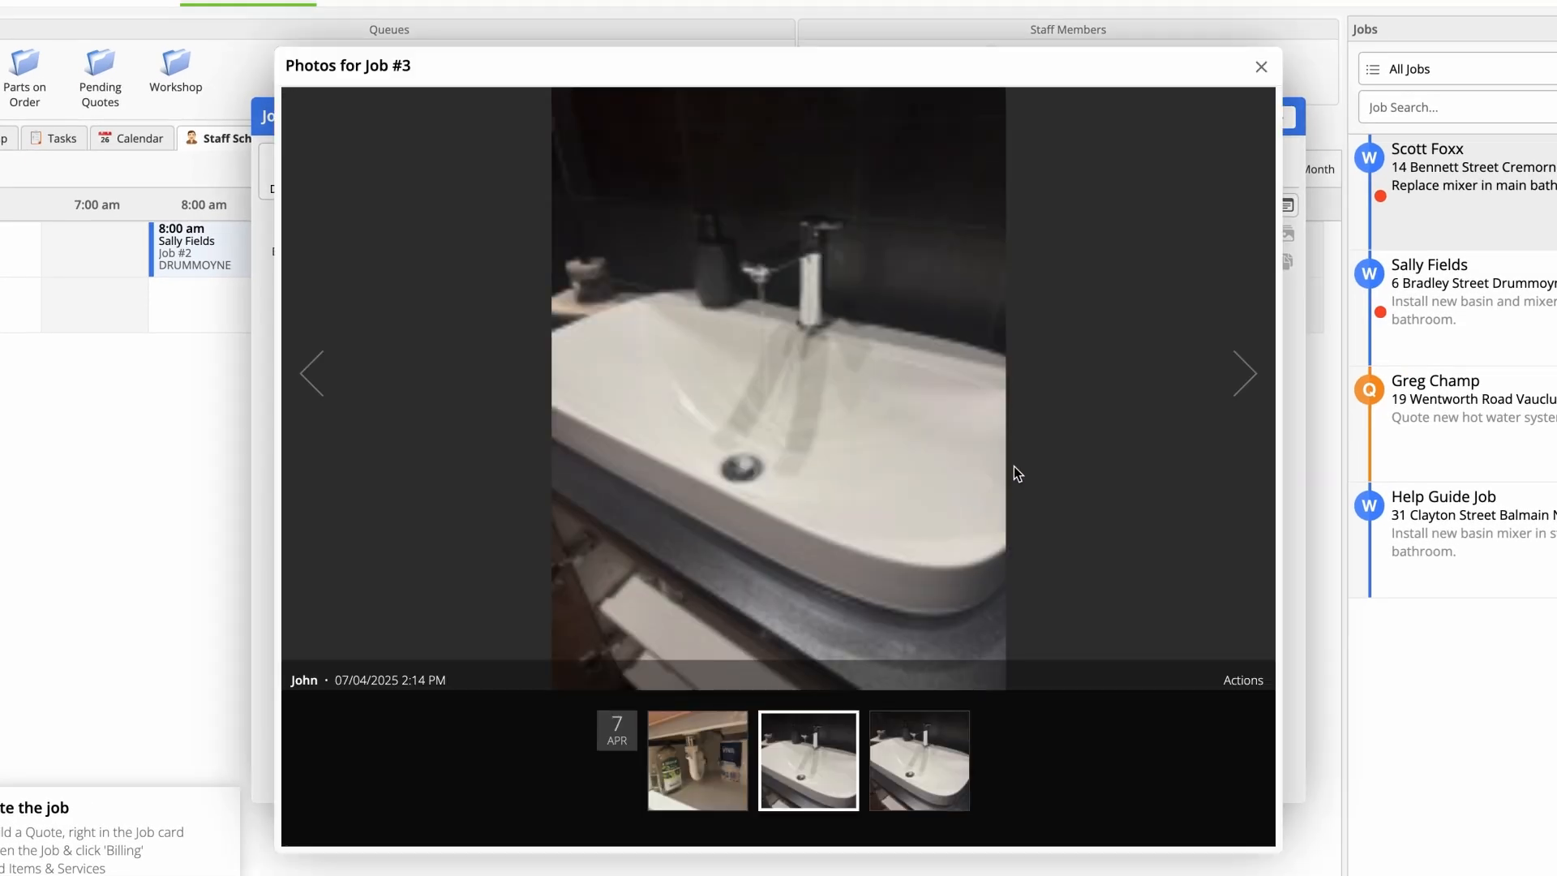
click(1242, 395)
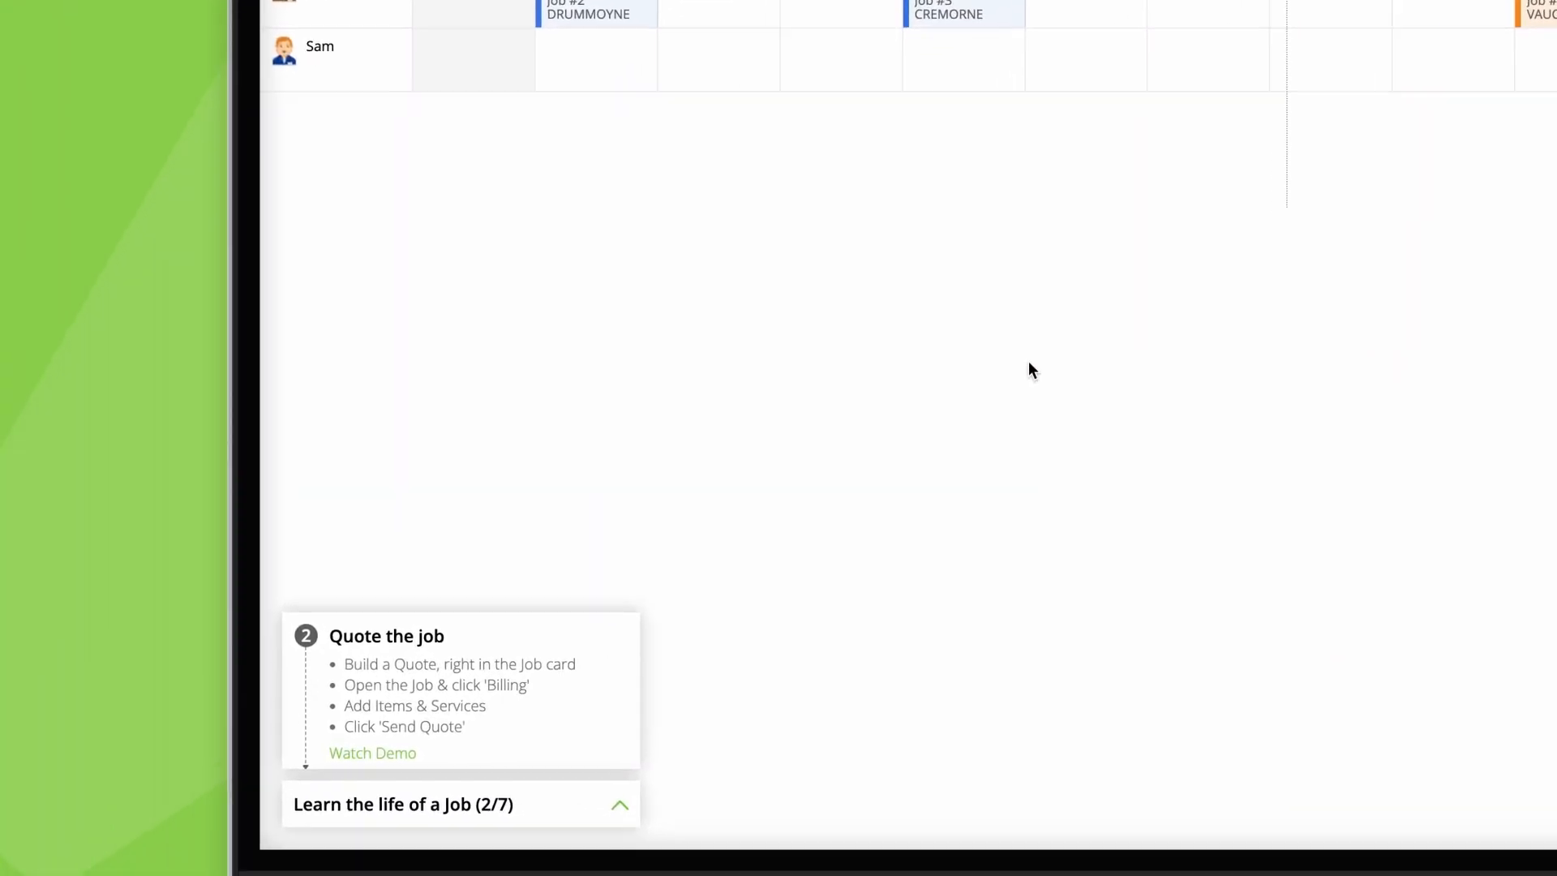
Step: Toggle the "Learn the life of a Job" checklist and open the Learning Roadmap from the help options
click(619, 804)
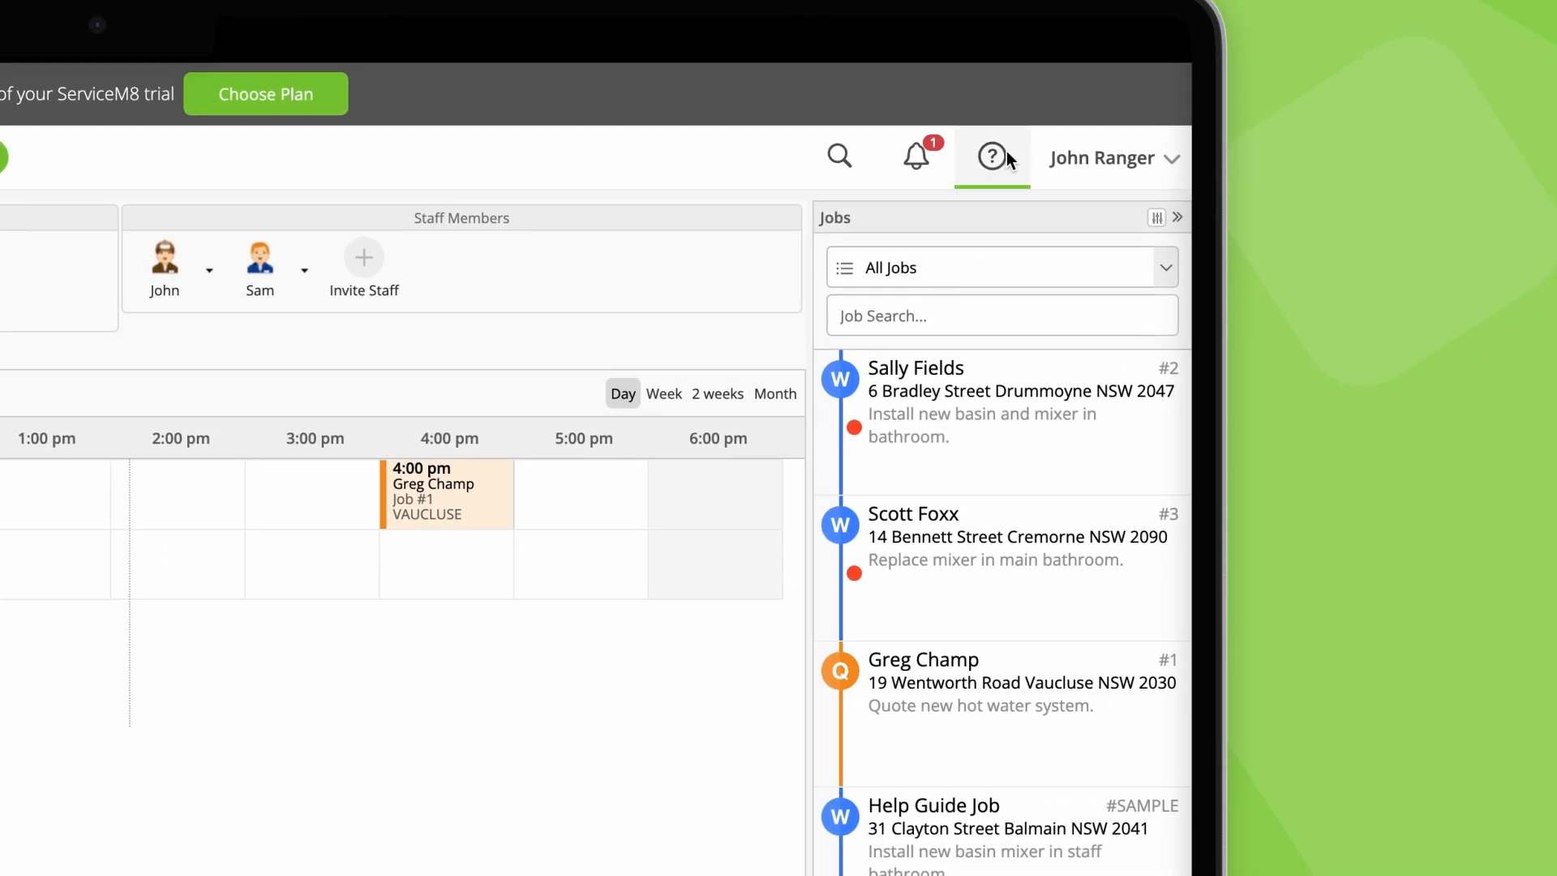
click(1006, 155)
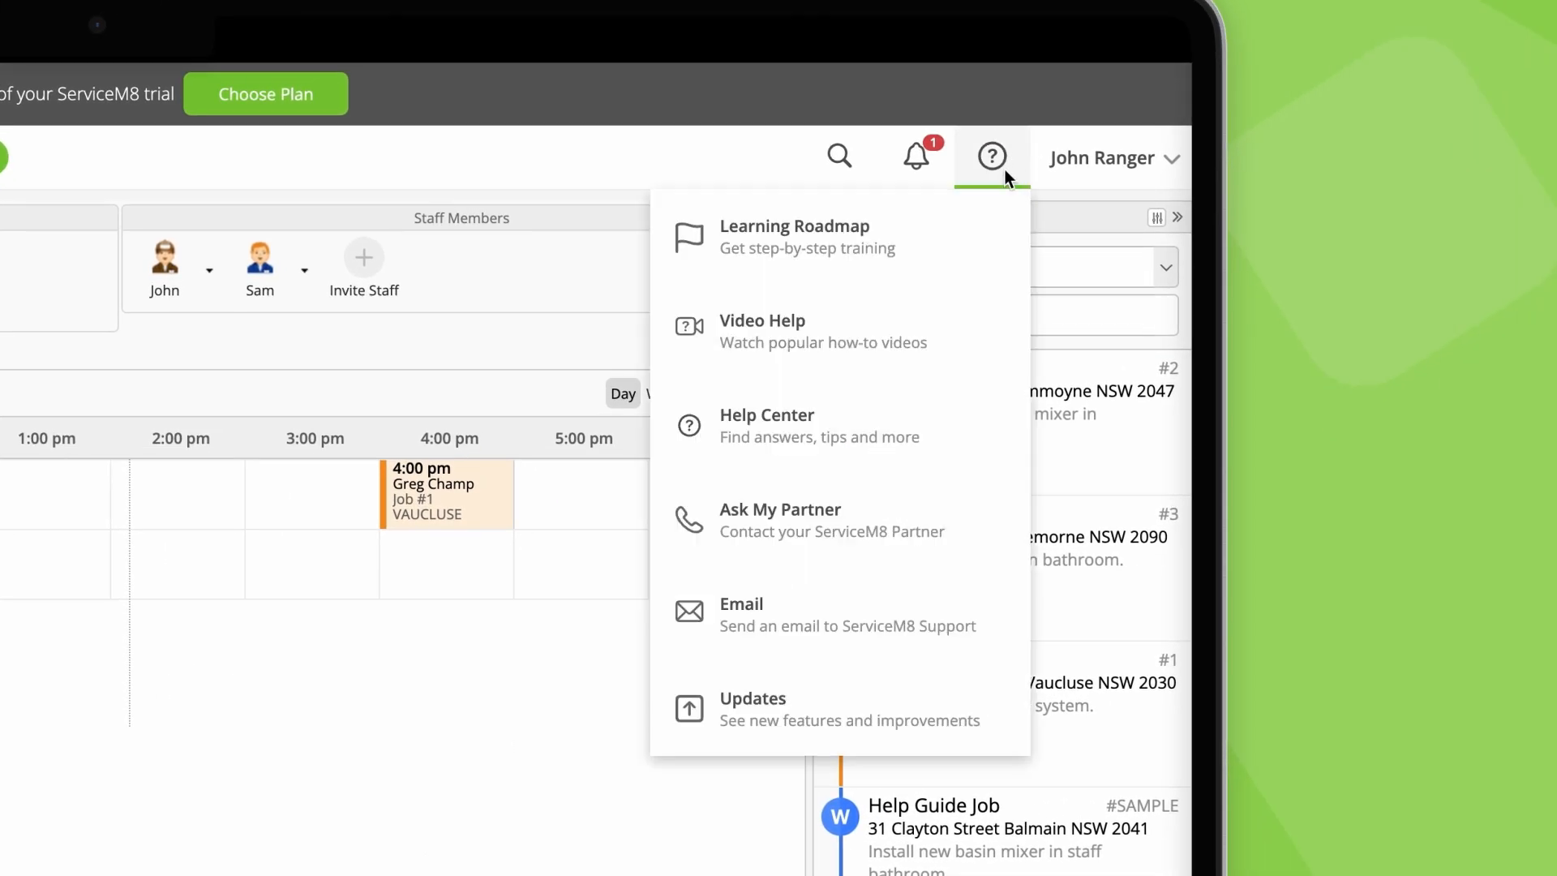
click(927, 260)
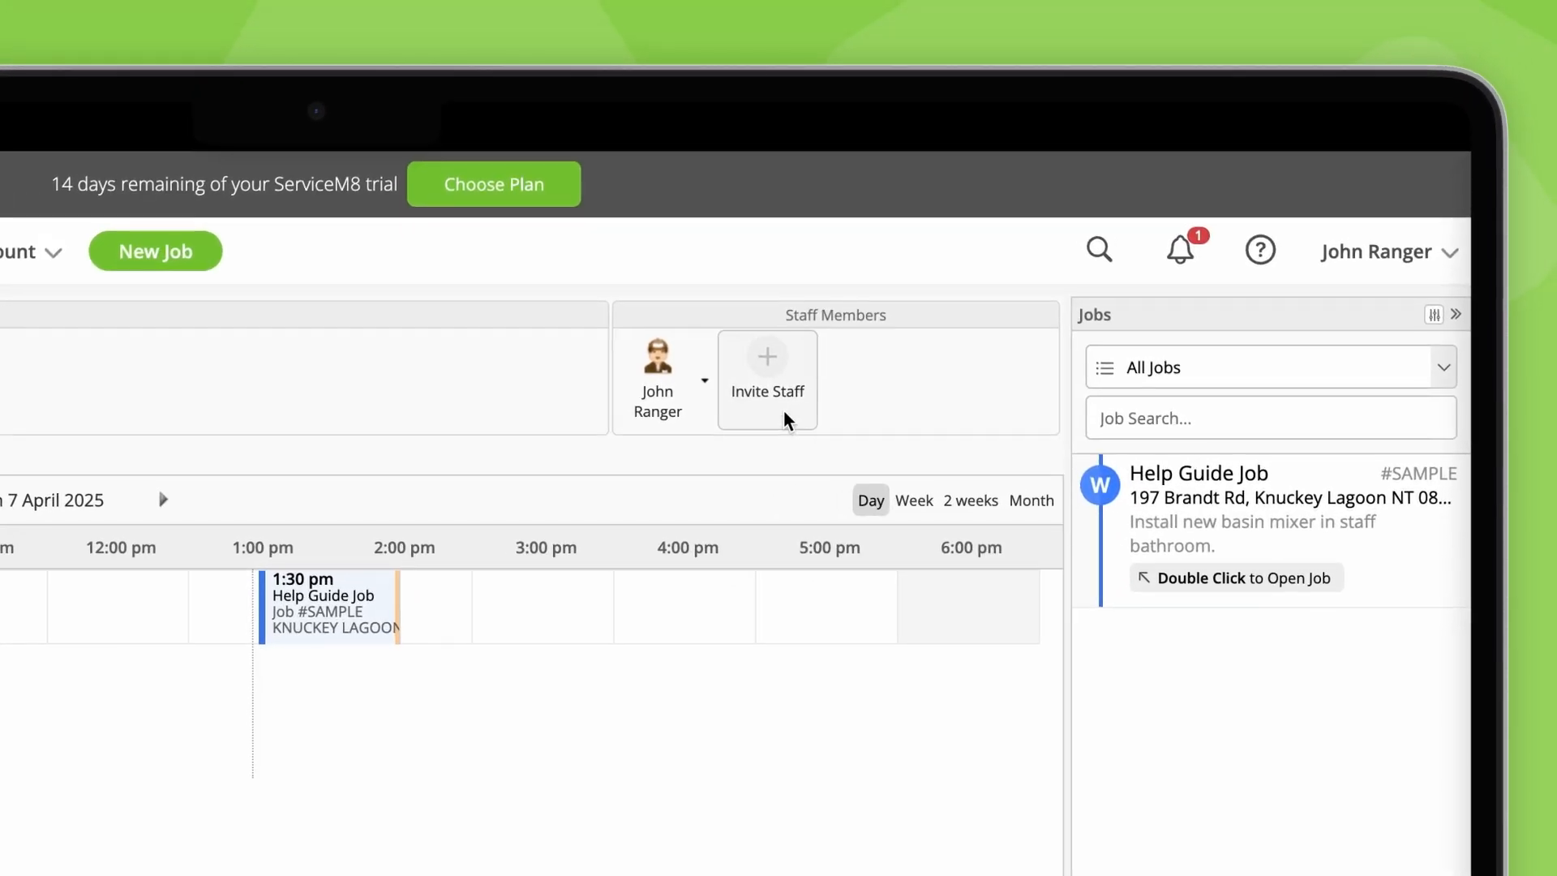
Step: Enter the staff member's name in a staff invitation and open the New Staff form in the staff settings
click(784, 411)
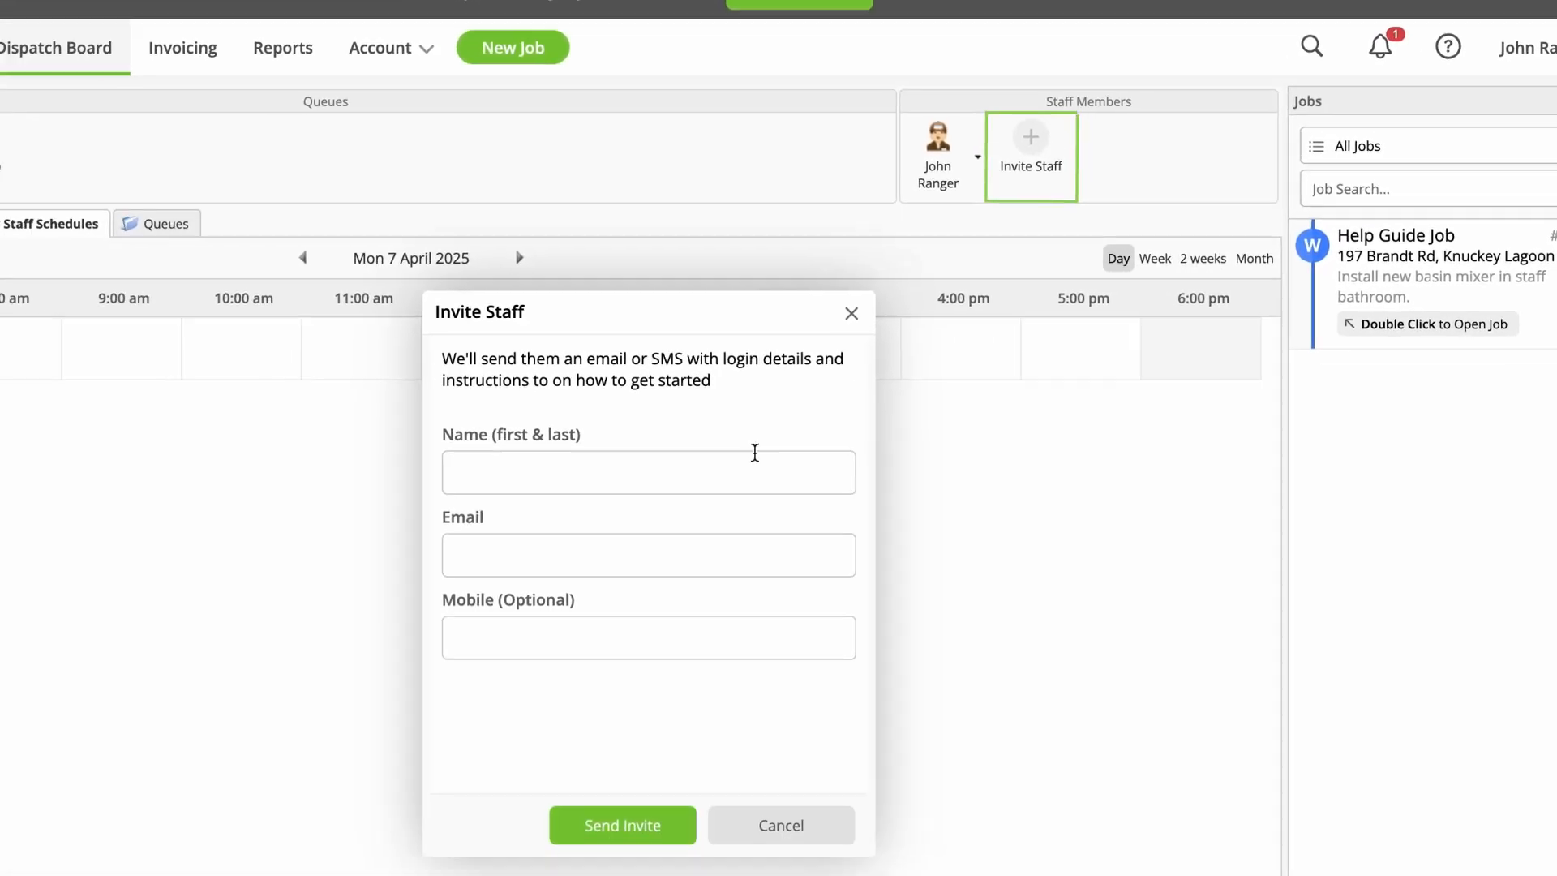
text(S)
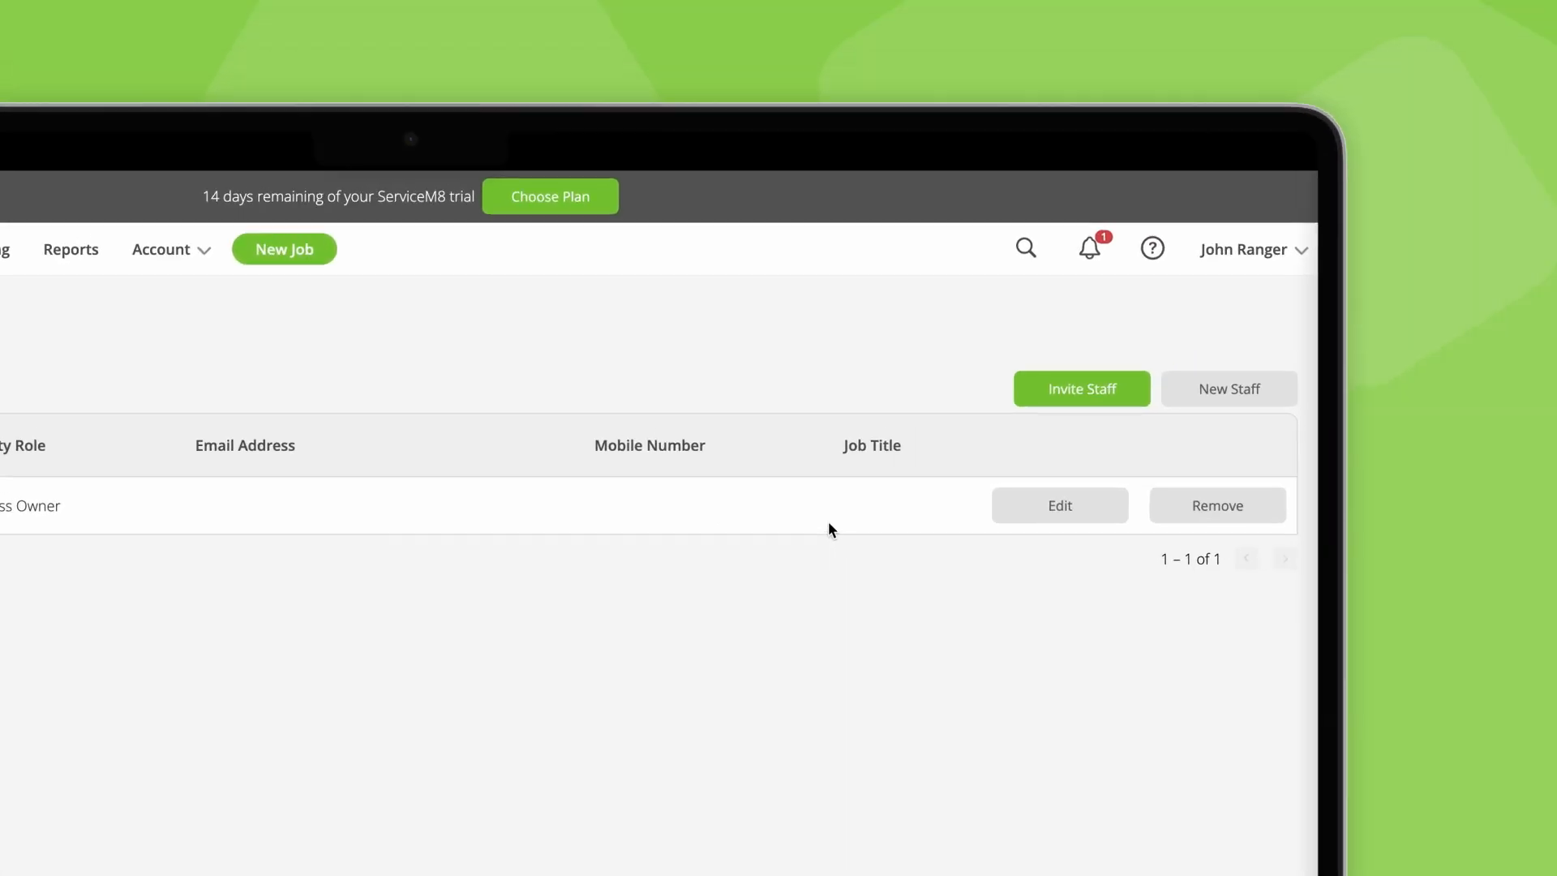
click(1479, 316)
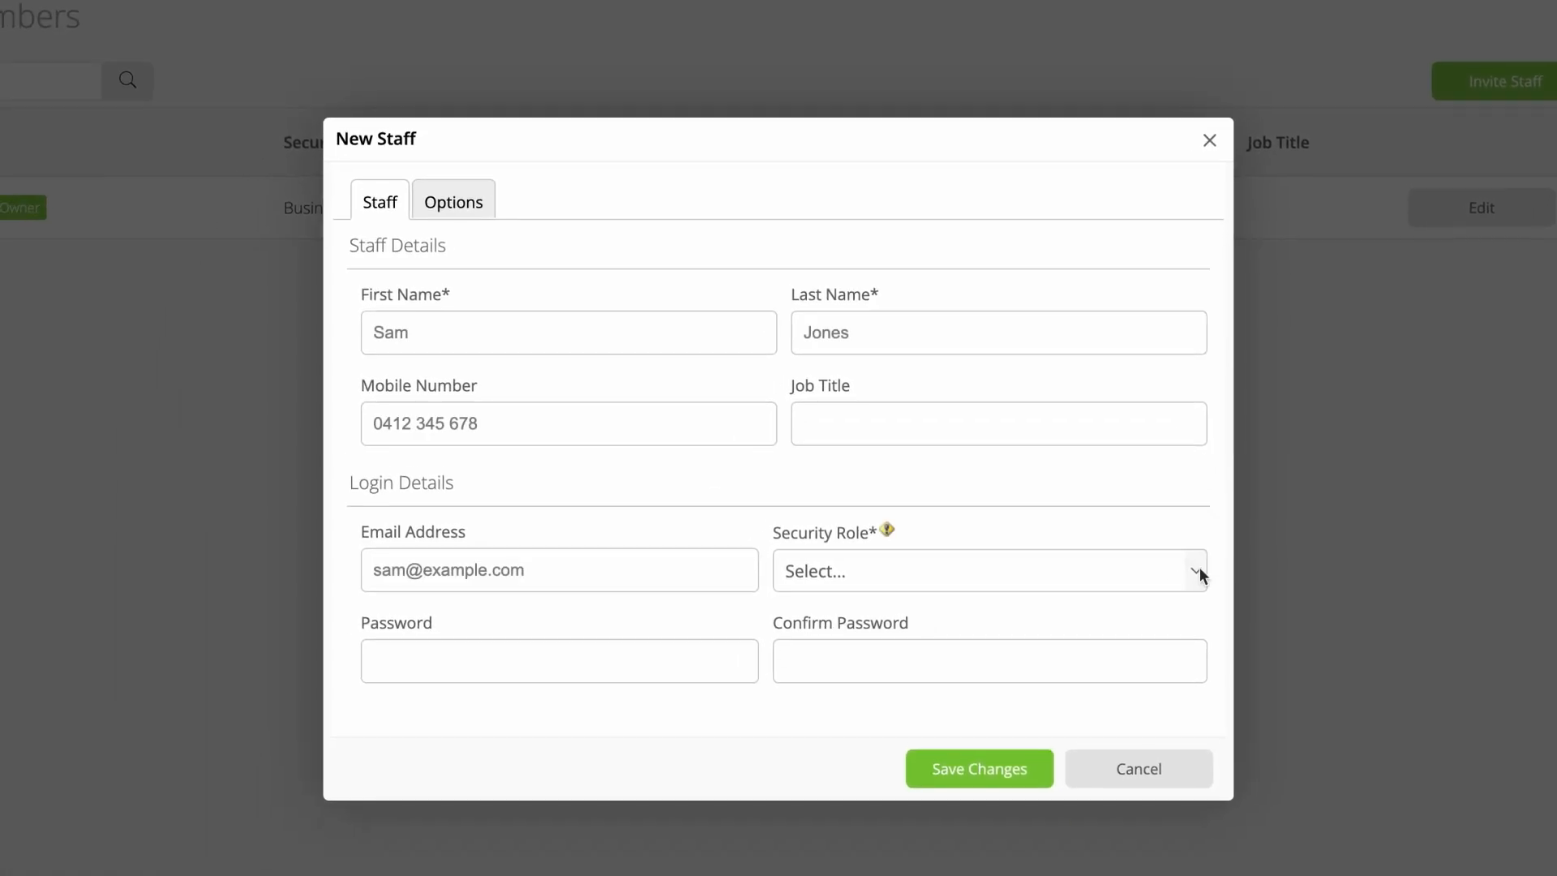
click(1200, 576)
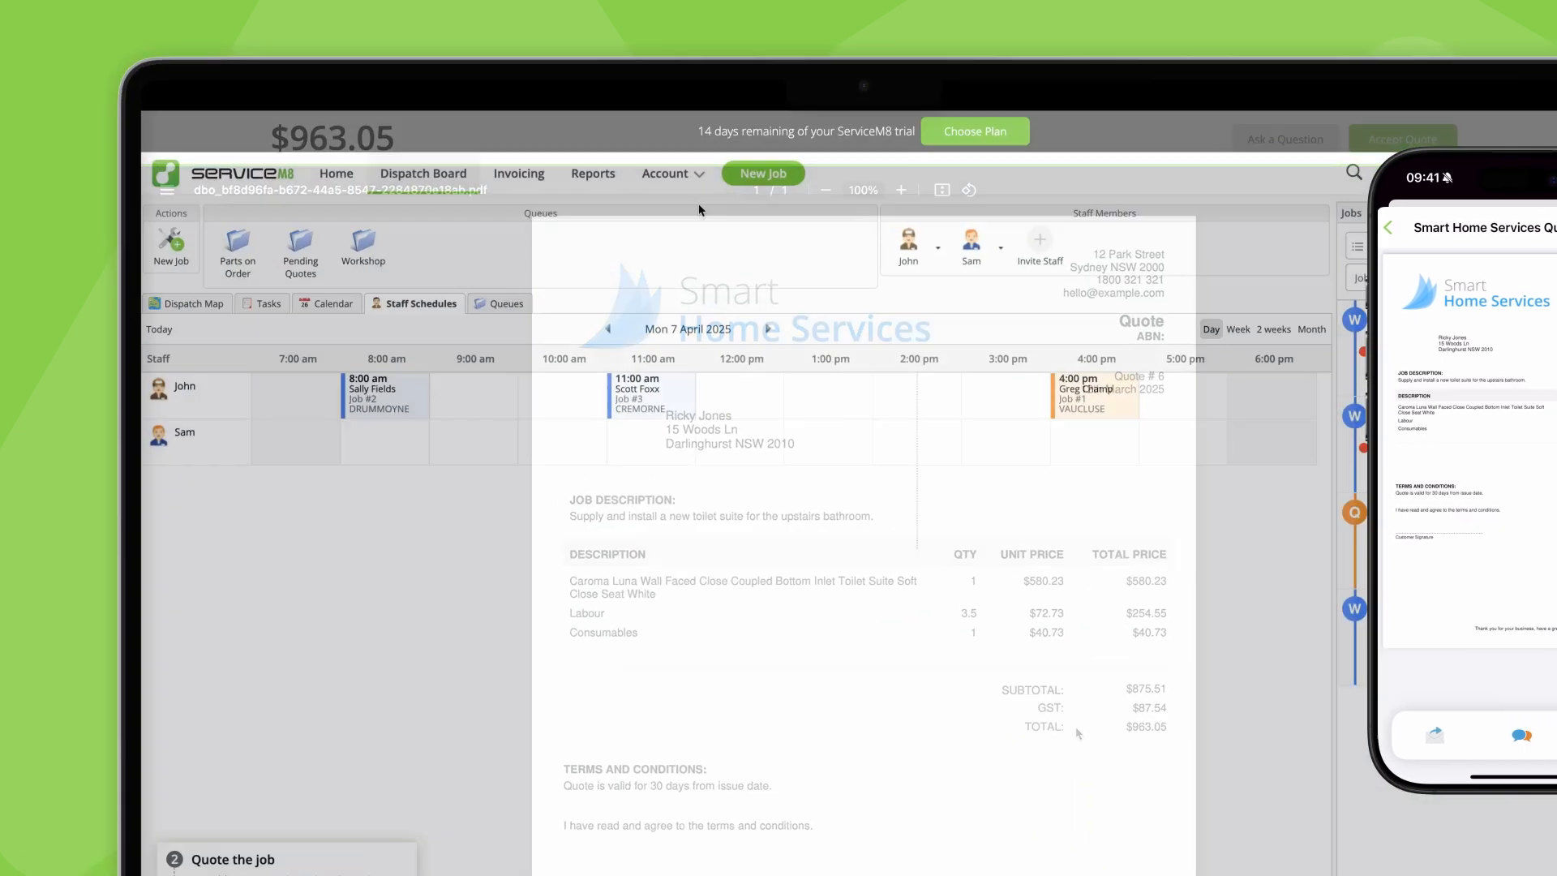
Step: Open the Document Templates settings and display the Quote template
click(814, 185)
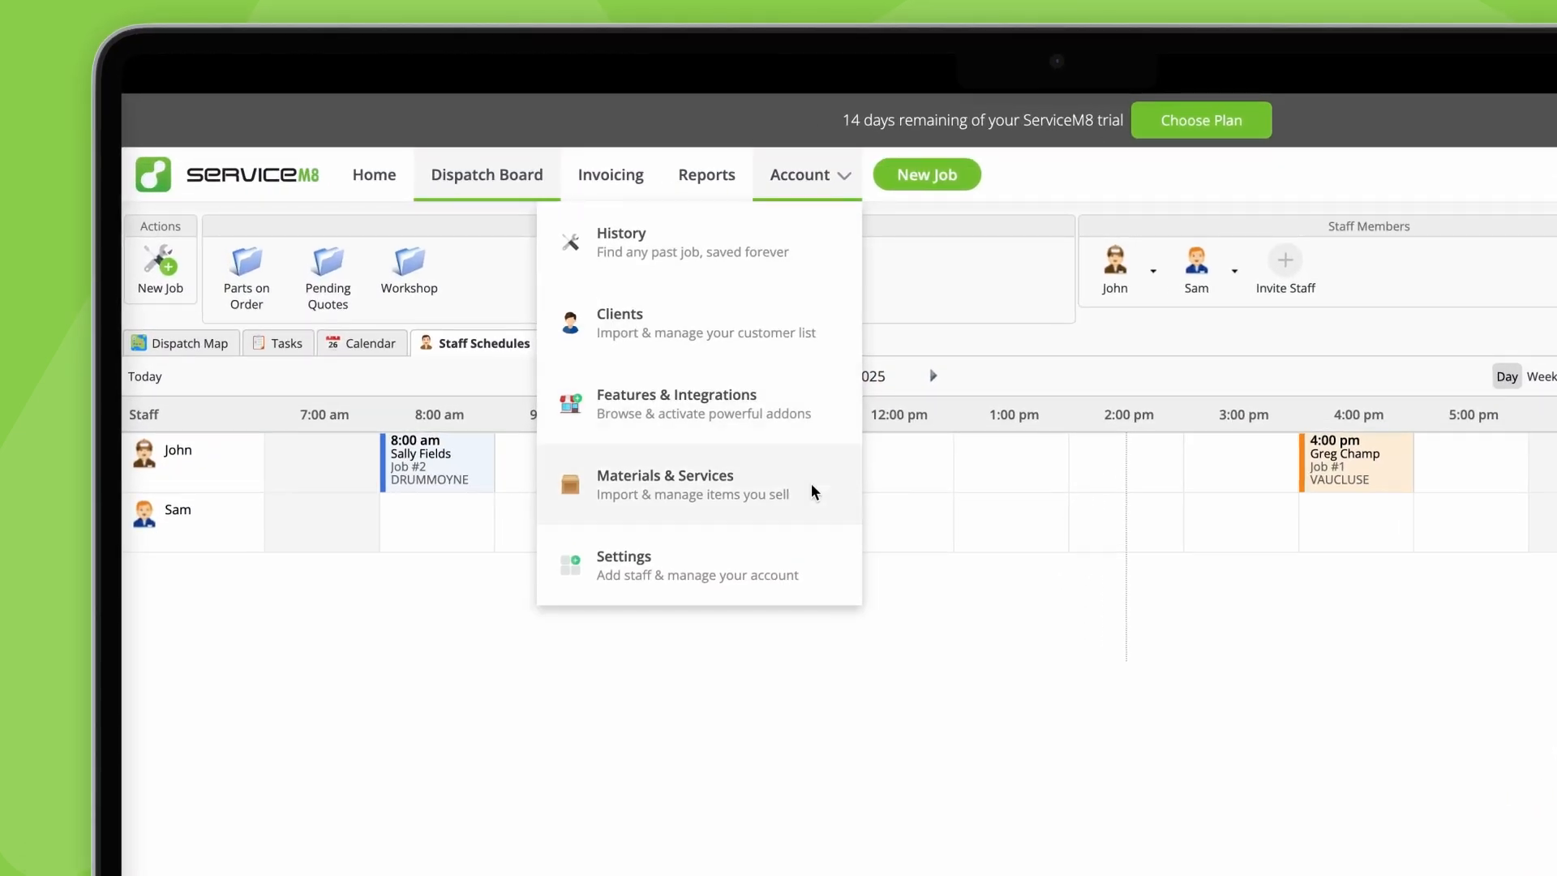
click(813, 589)
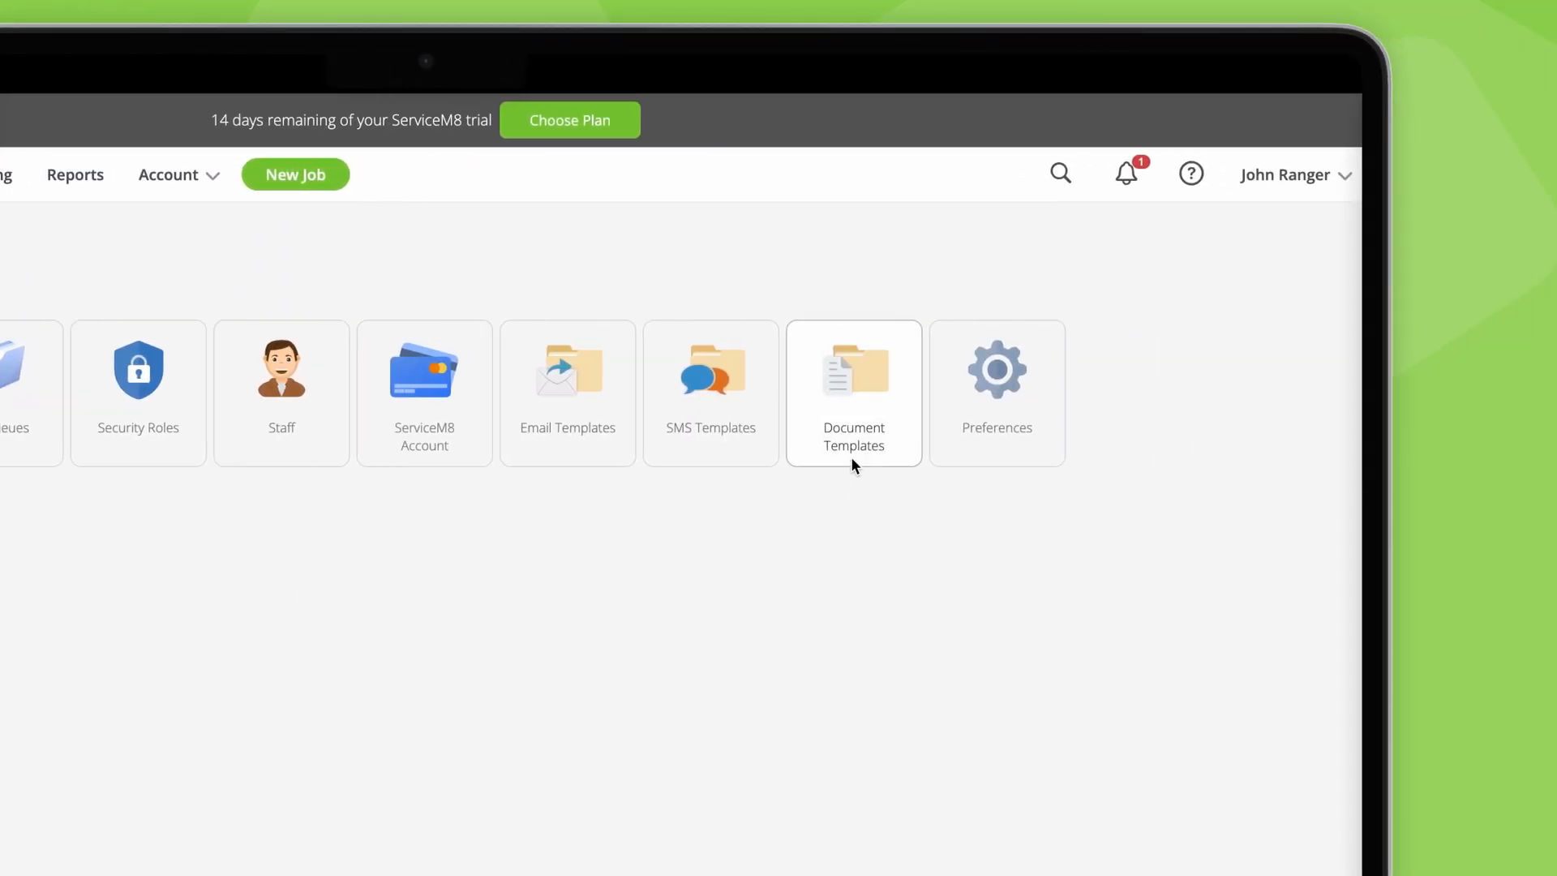
click(790, 456)
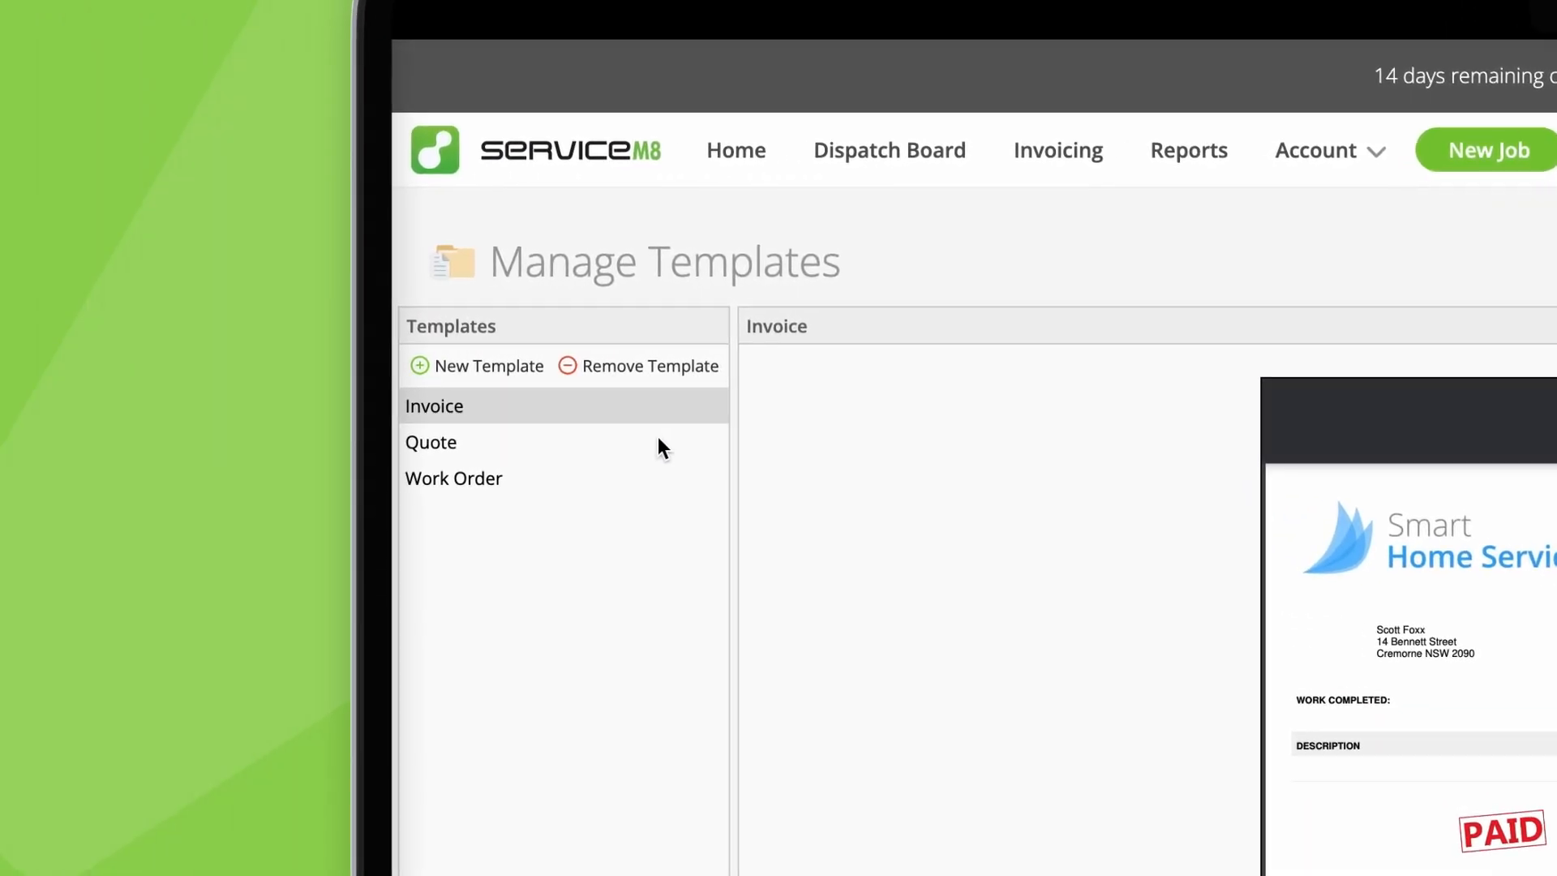
click(661, 444)
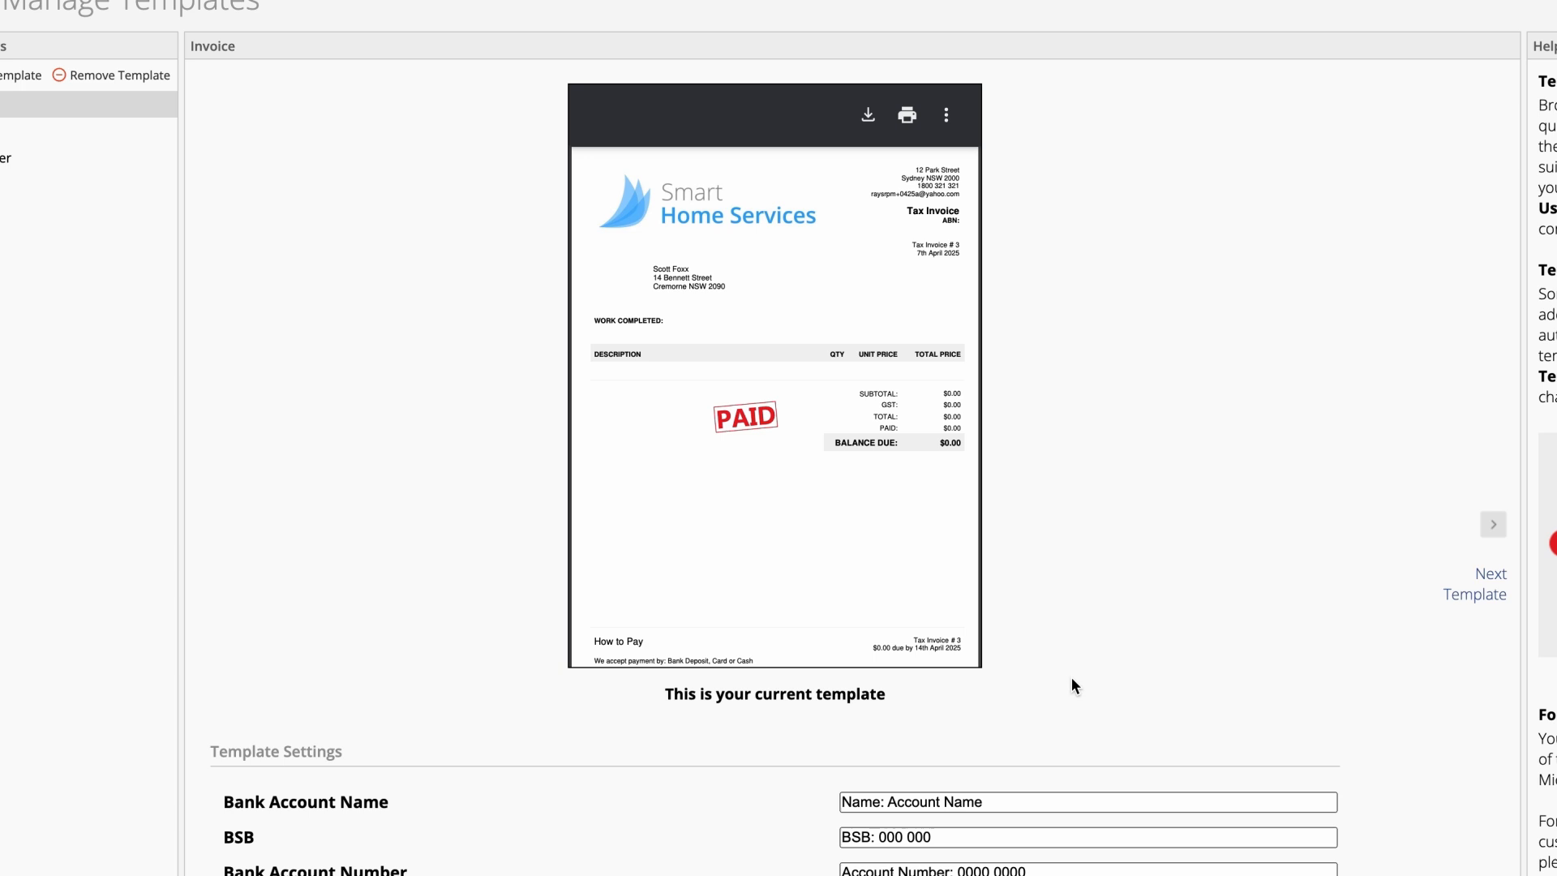
Step: Set the Invoice template's bank account name to Smart Home Services, fill in the BSB and account number, and save the template settings
scroll(1072, 678, down, 2)
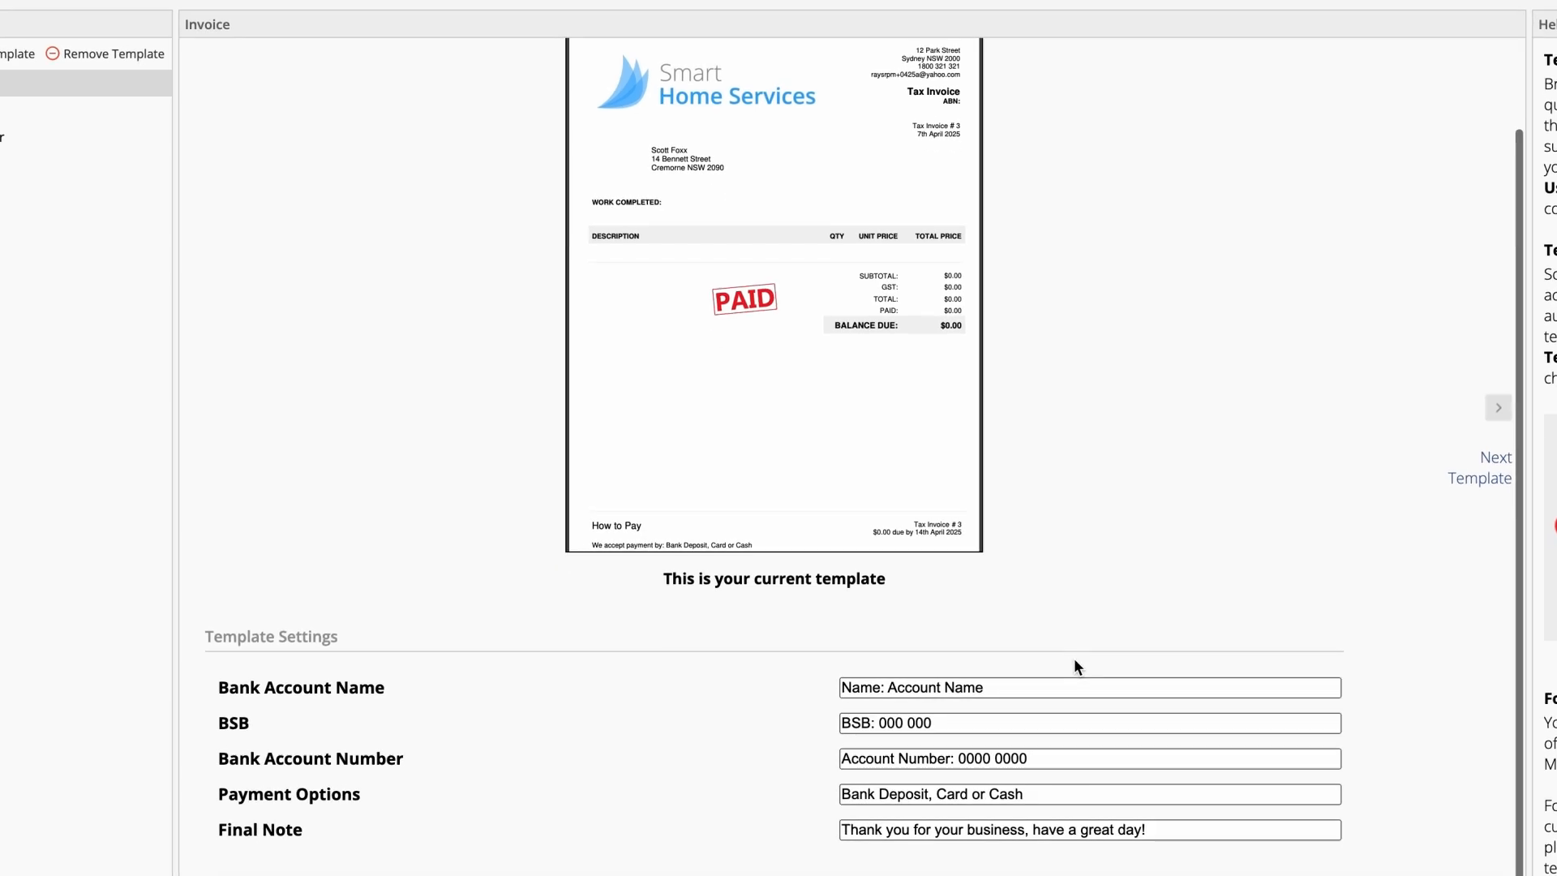
drag(983, 688, 889, 687)
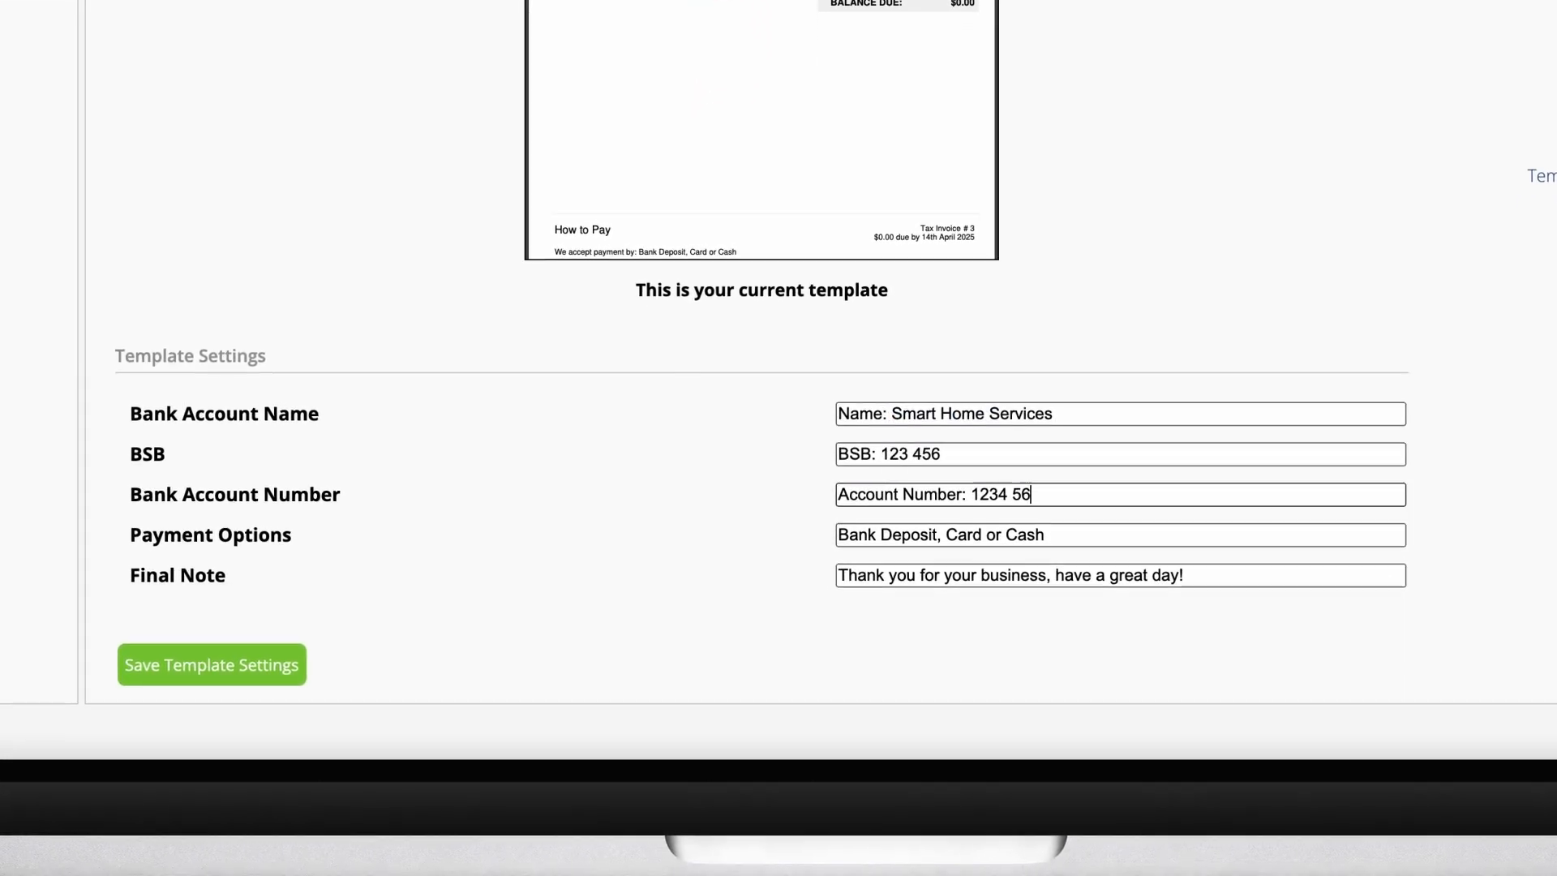
text(78)
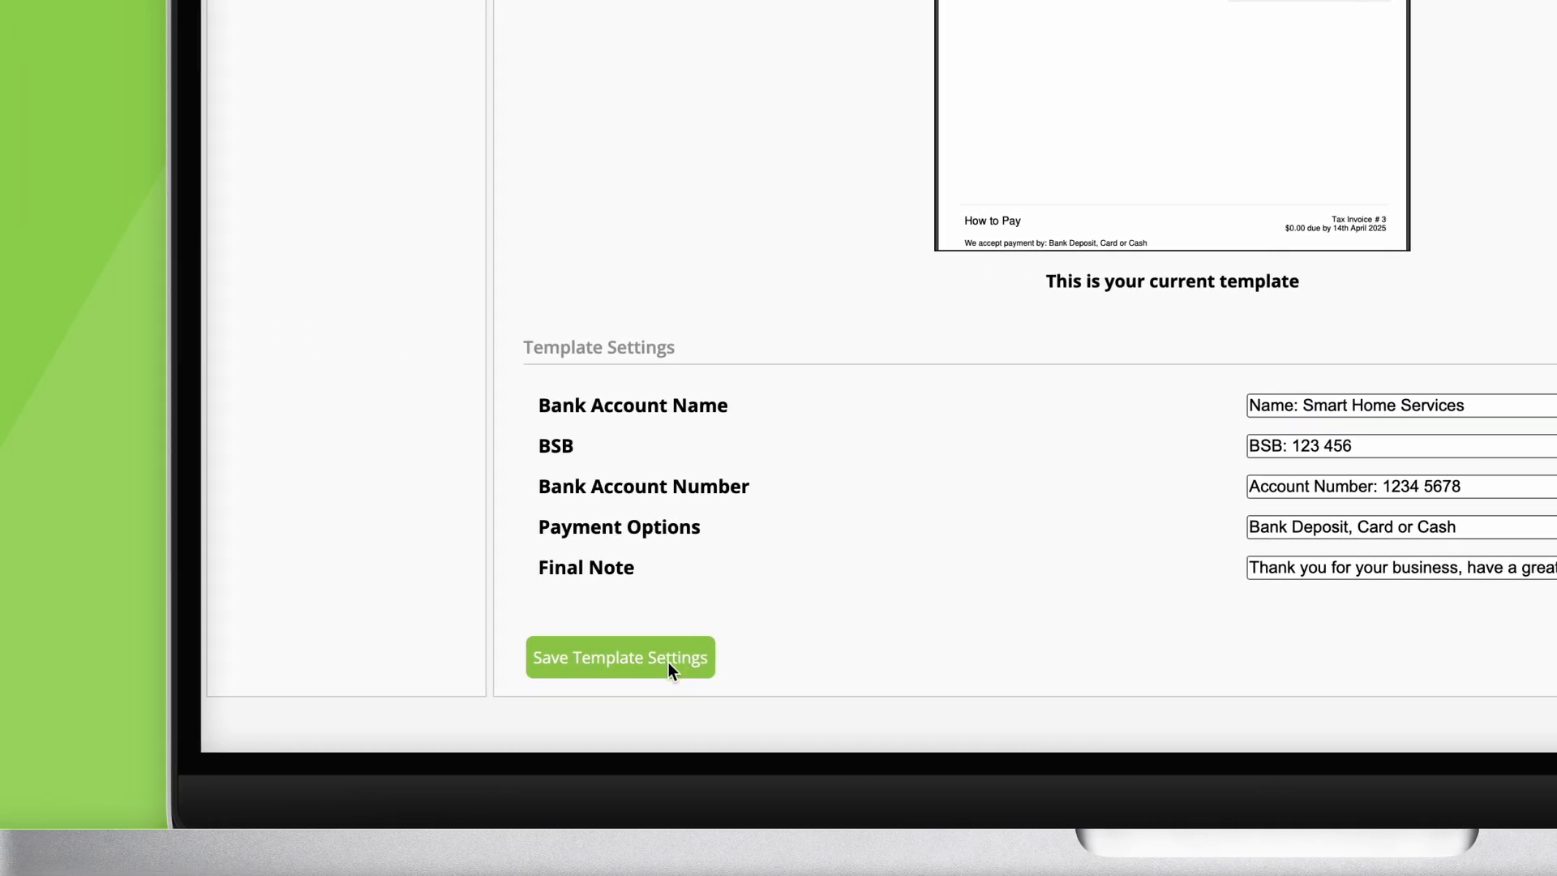
click(245, 667)
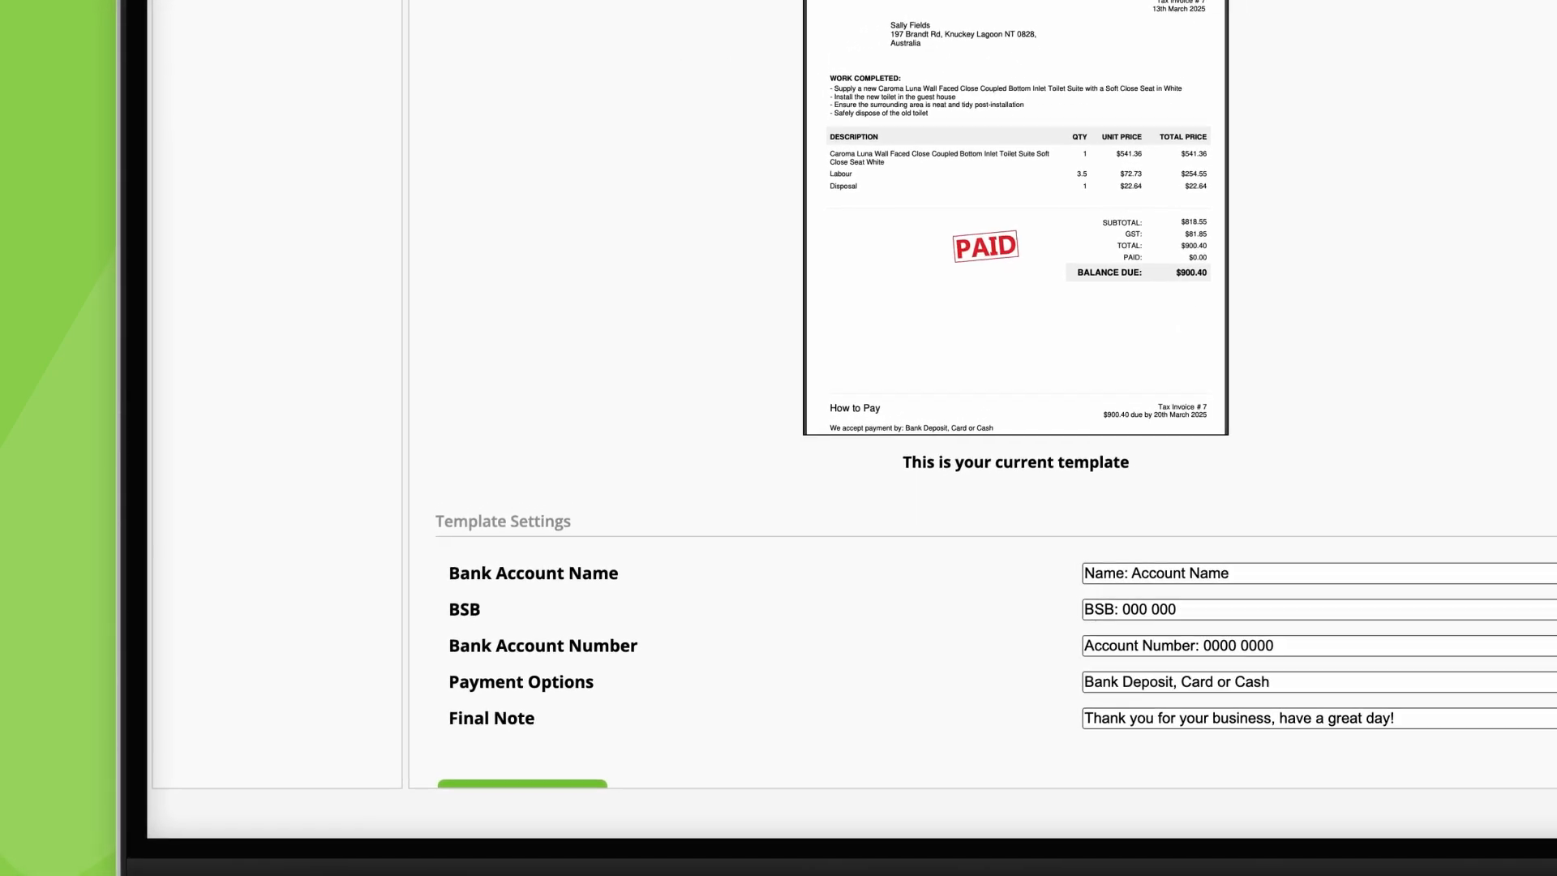
Step: Browse the alternative designs available for the quote templates
click(232, 32)
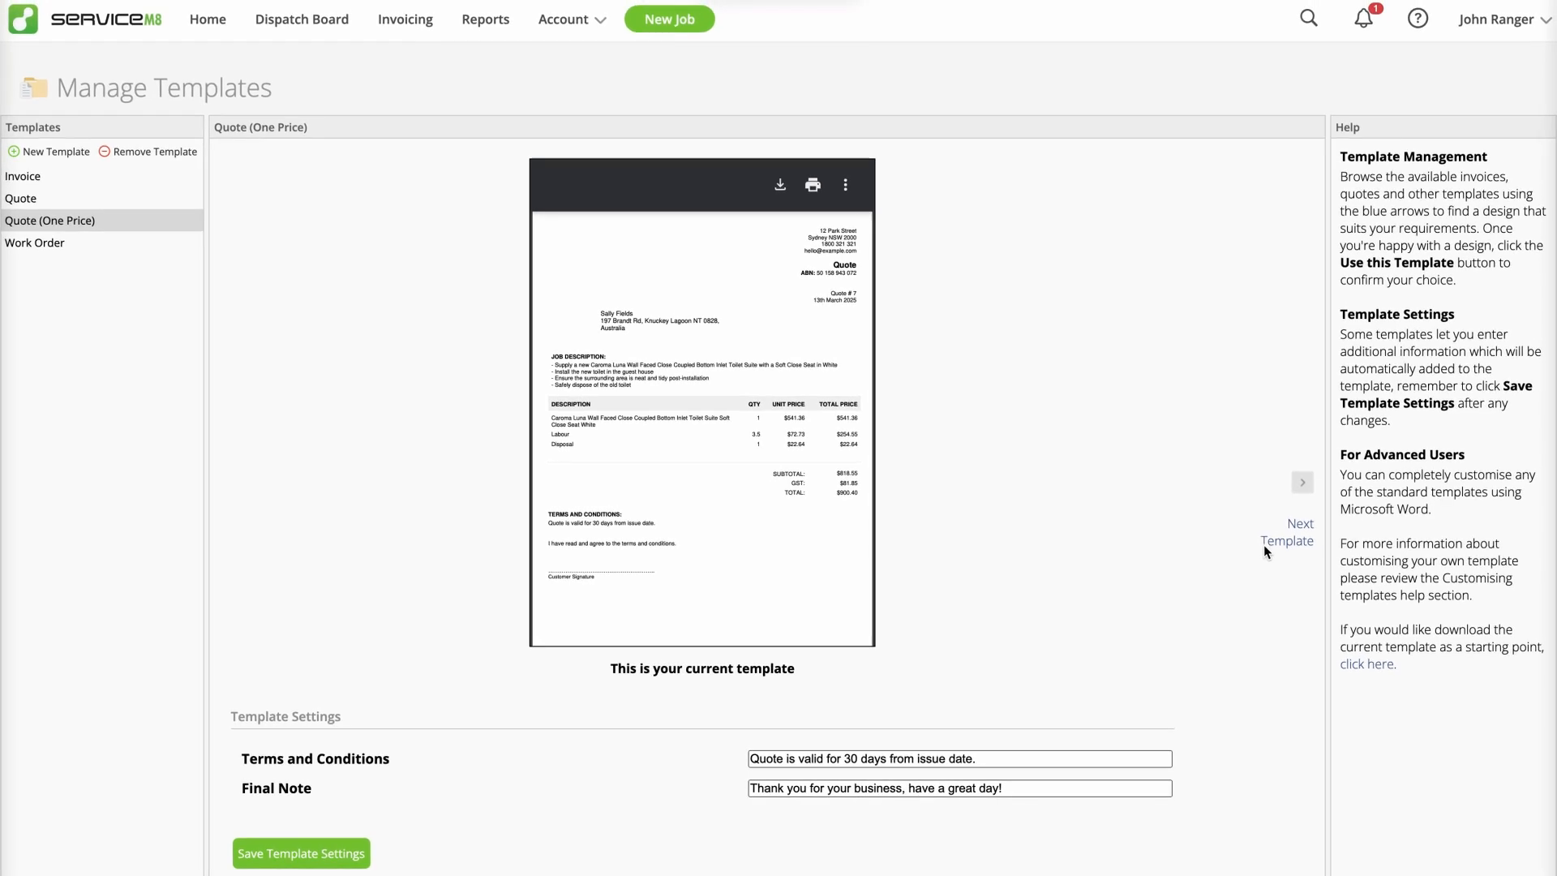
click(1270, 539)
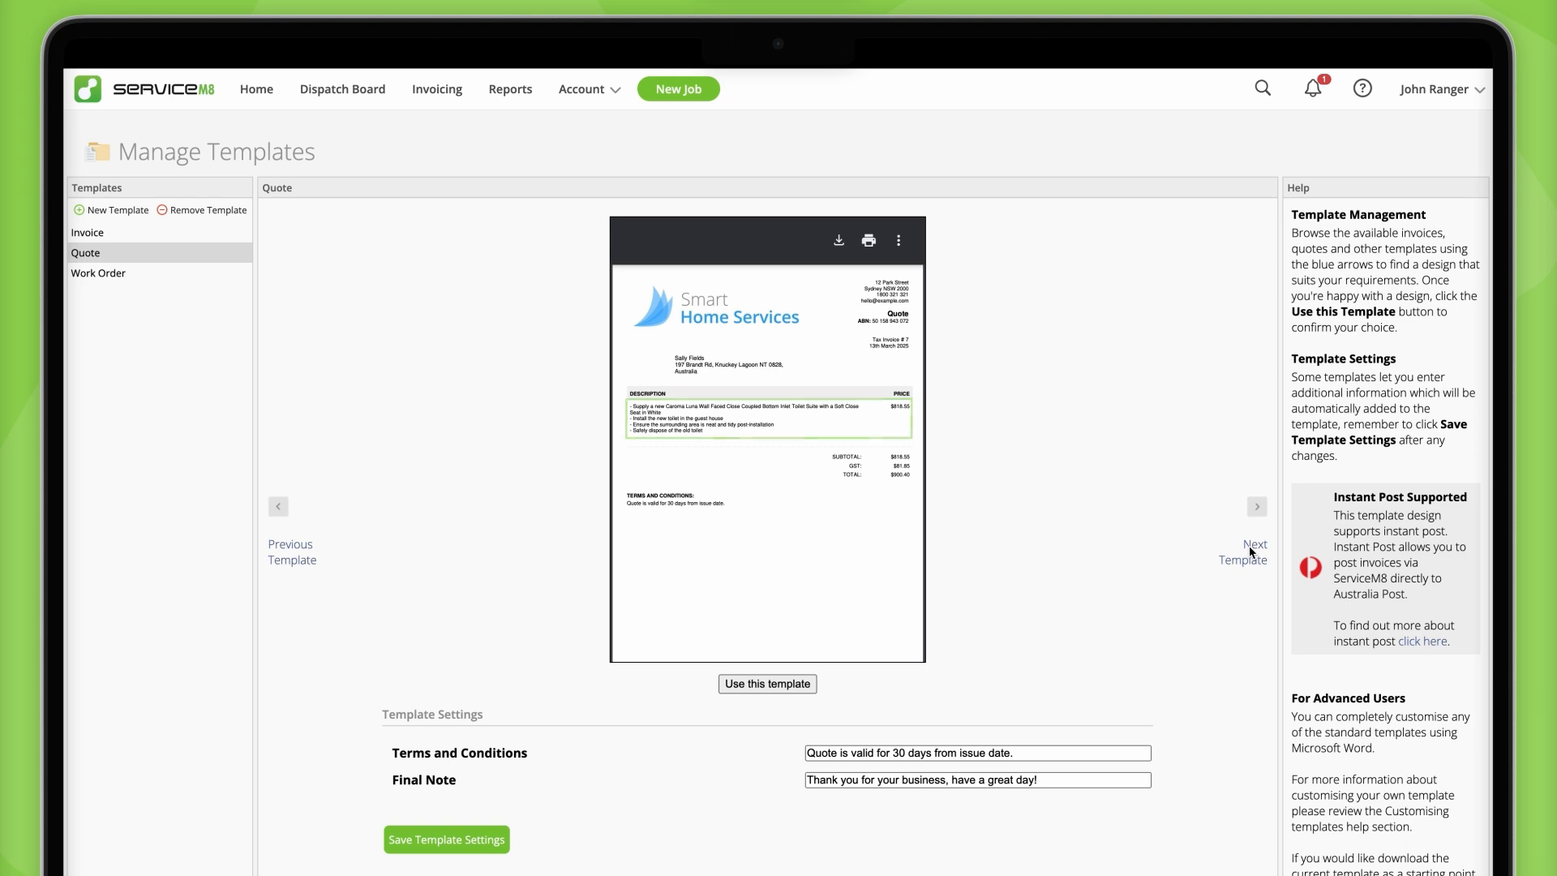
click(1250, 552)
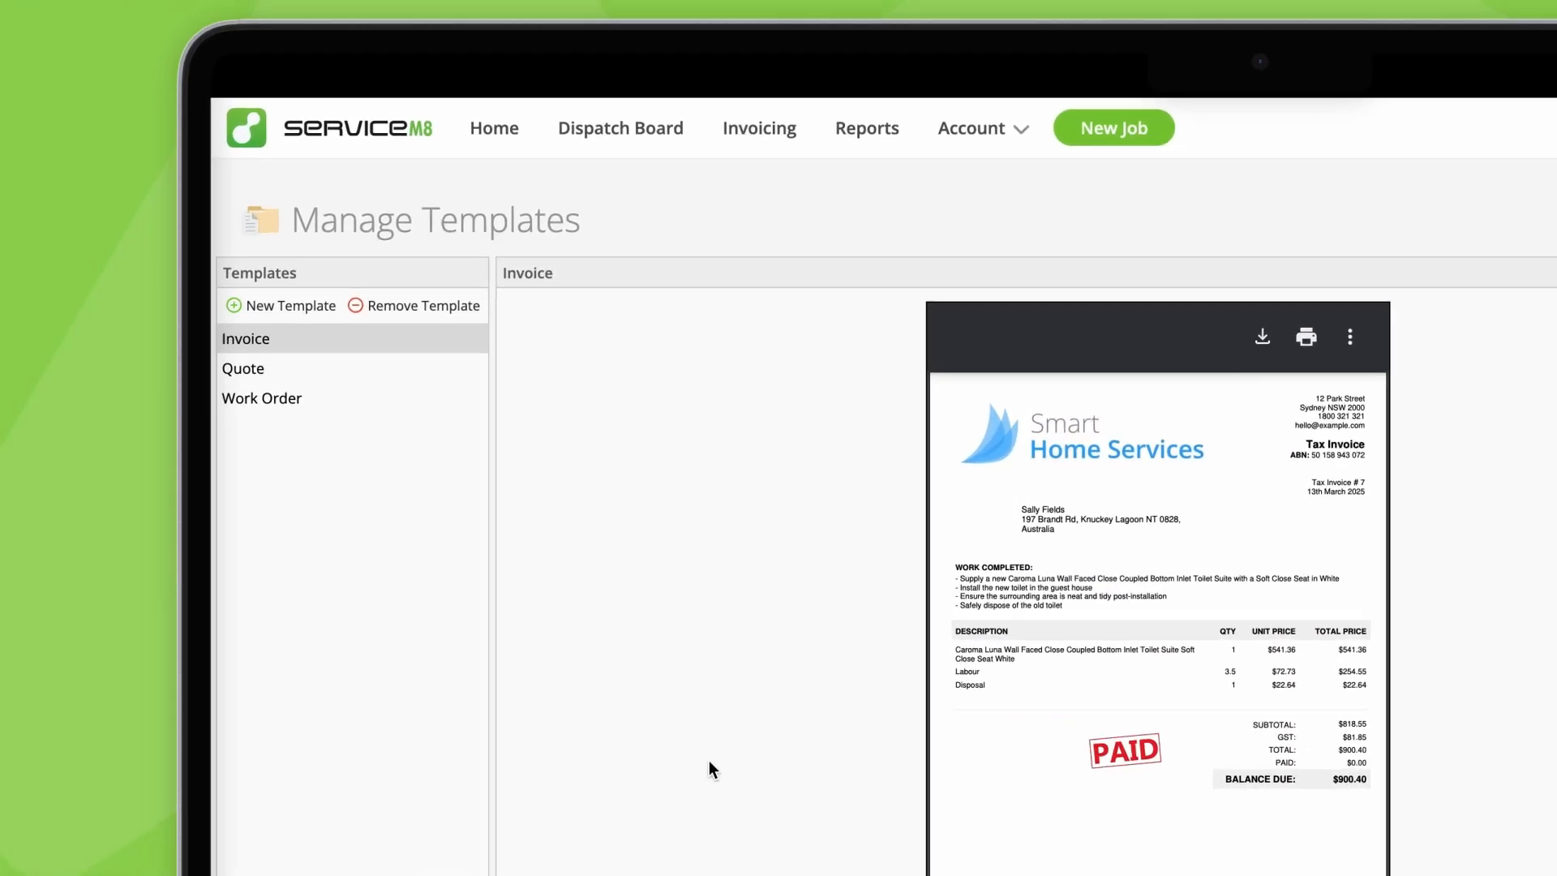
Step: Create a new quote template named One Price and apply the design that shows a single total price for the job description
click(288, 312)
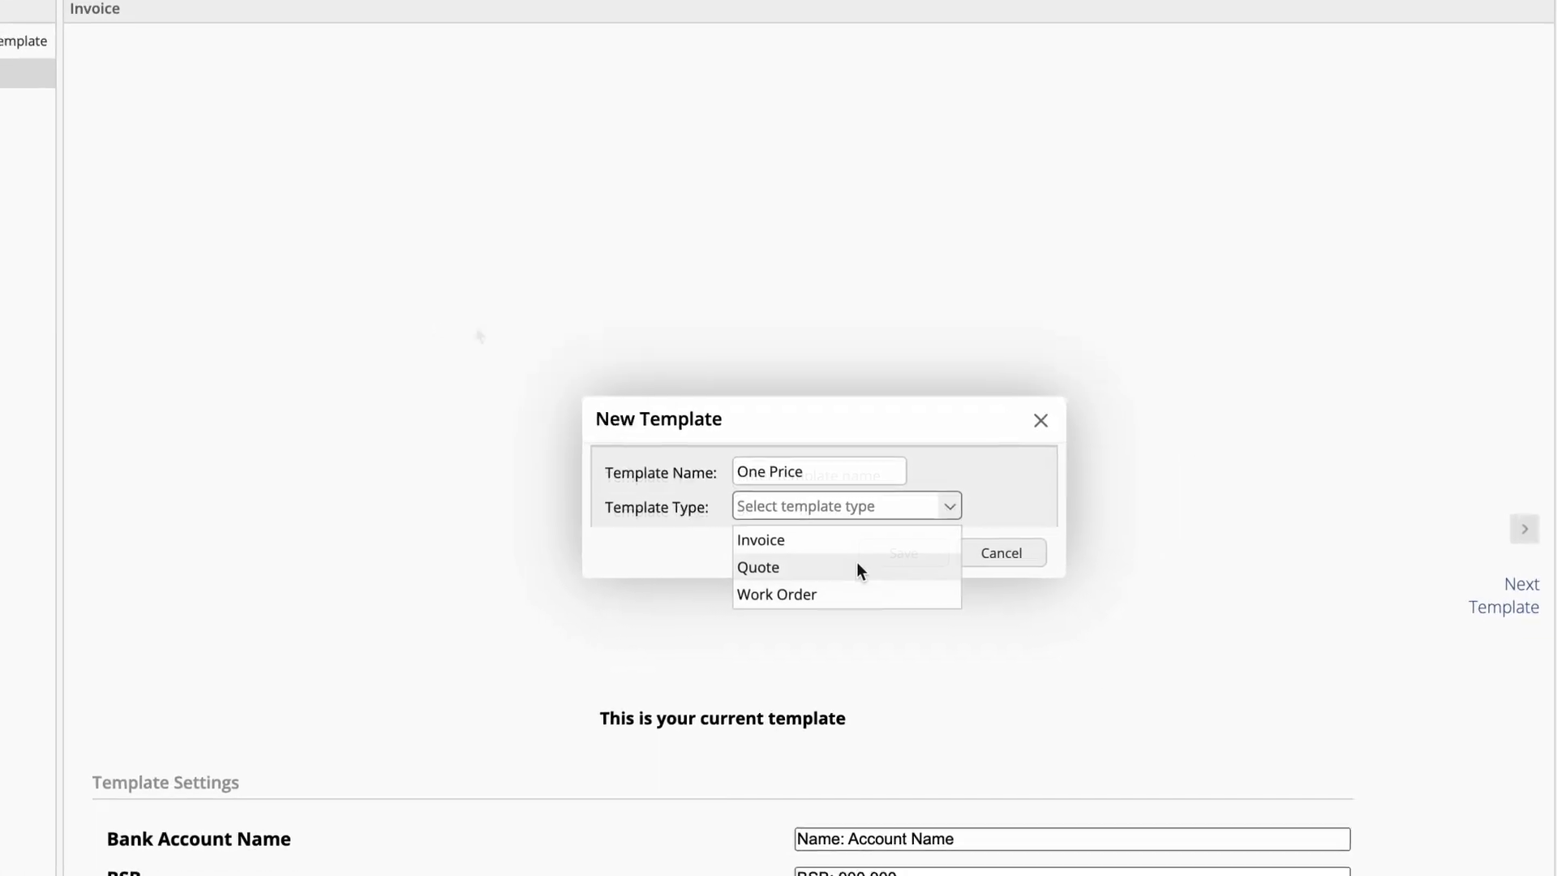
click(1116, 720)
click(874, 529)
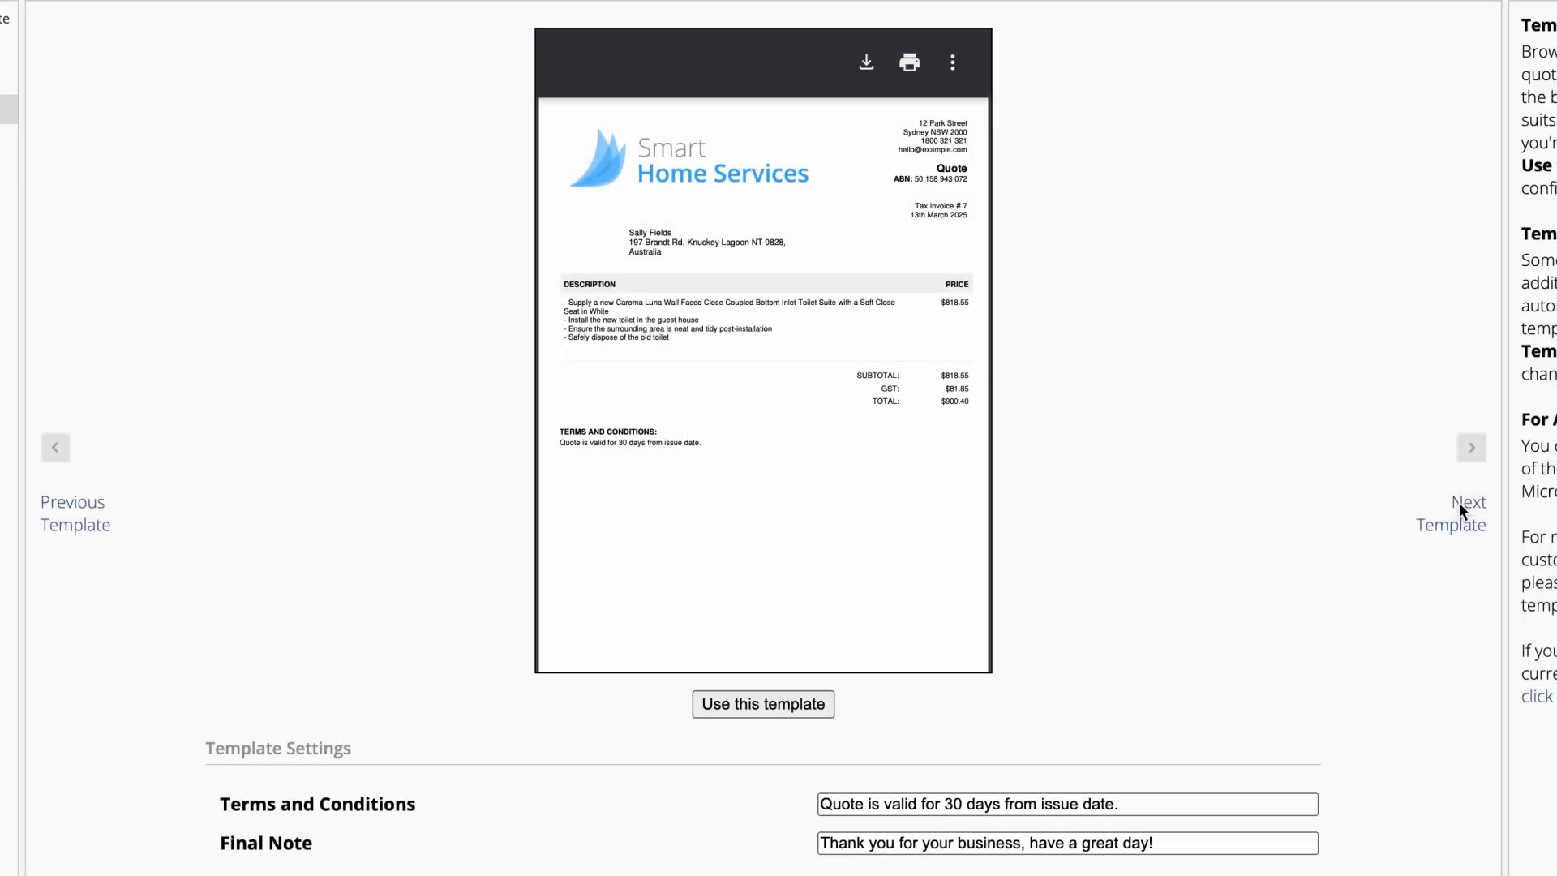
scroll(1003, 517, down, 3)
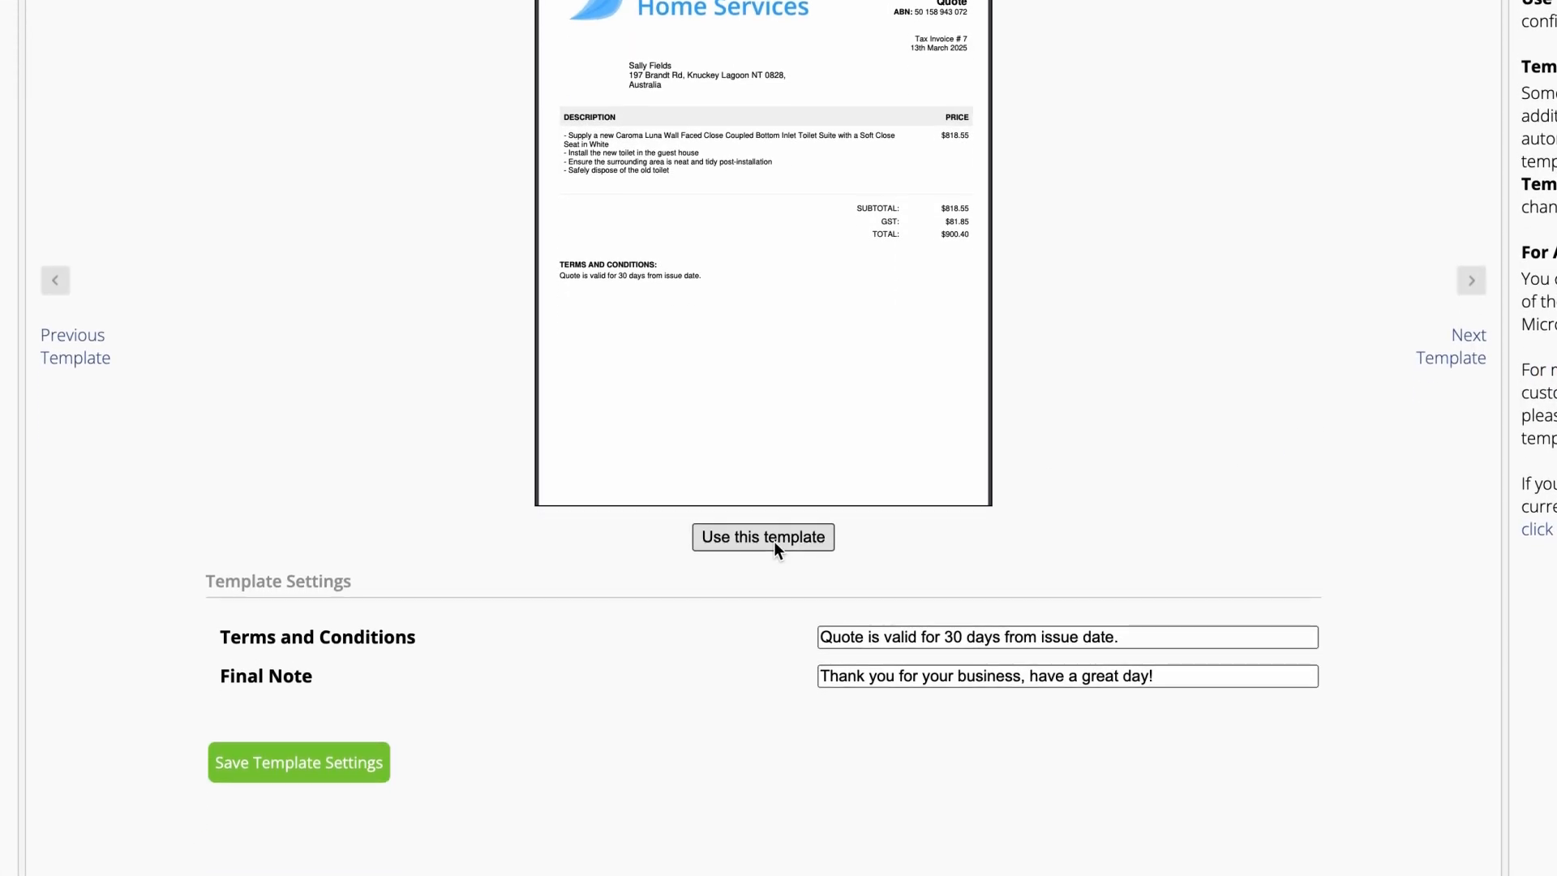
click(763, 537)
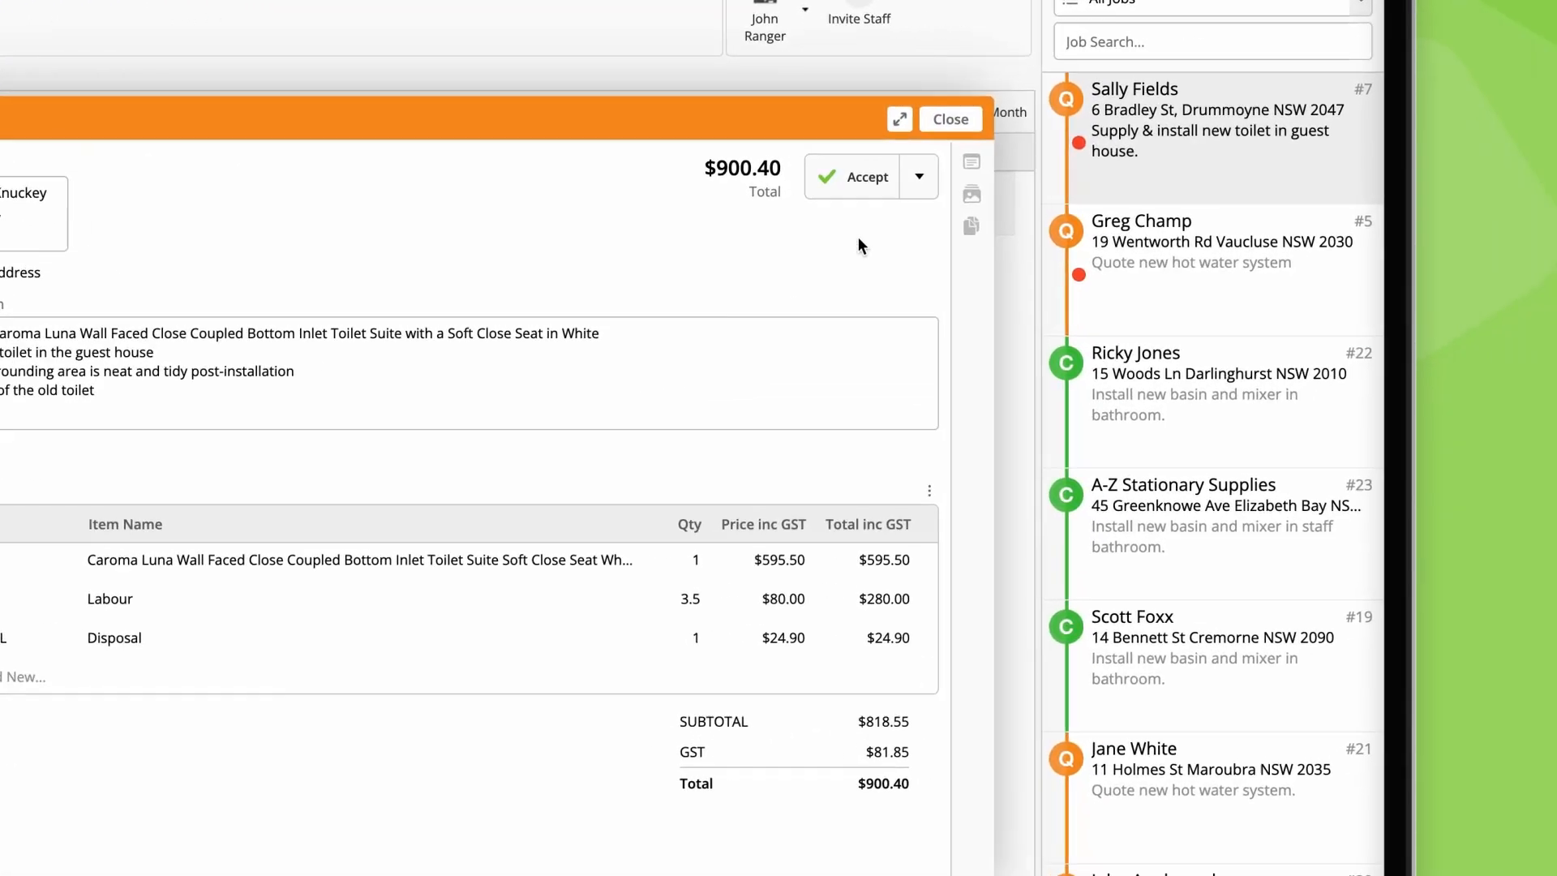
Step: Customise the guest house toilet job's quote with the One Price template and start sending it
click(1234, 159)
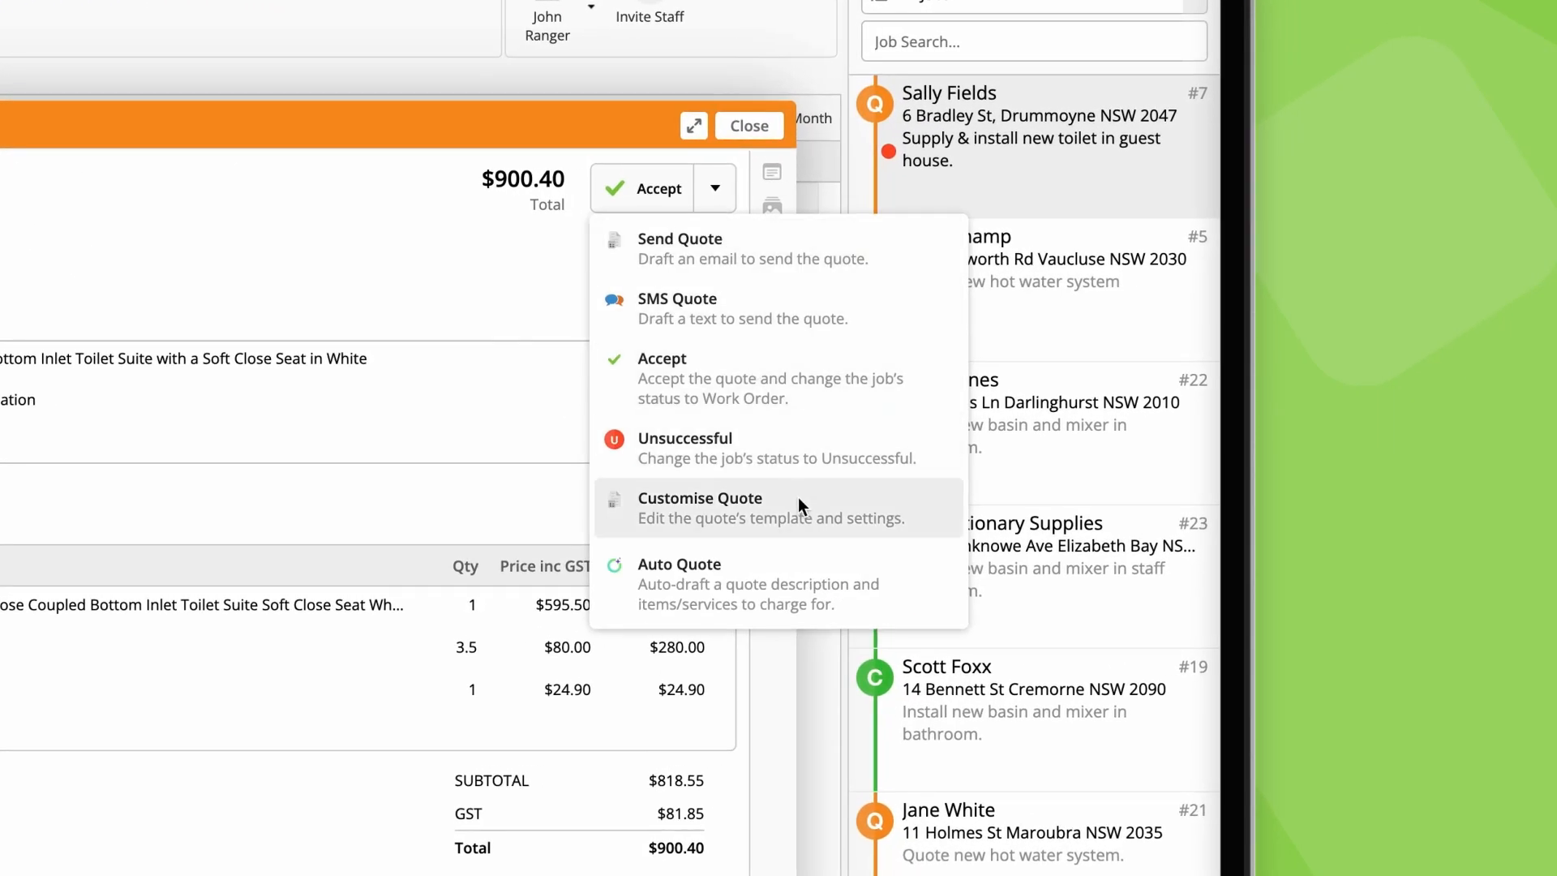
click(798, 503)
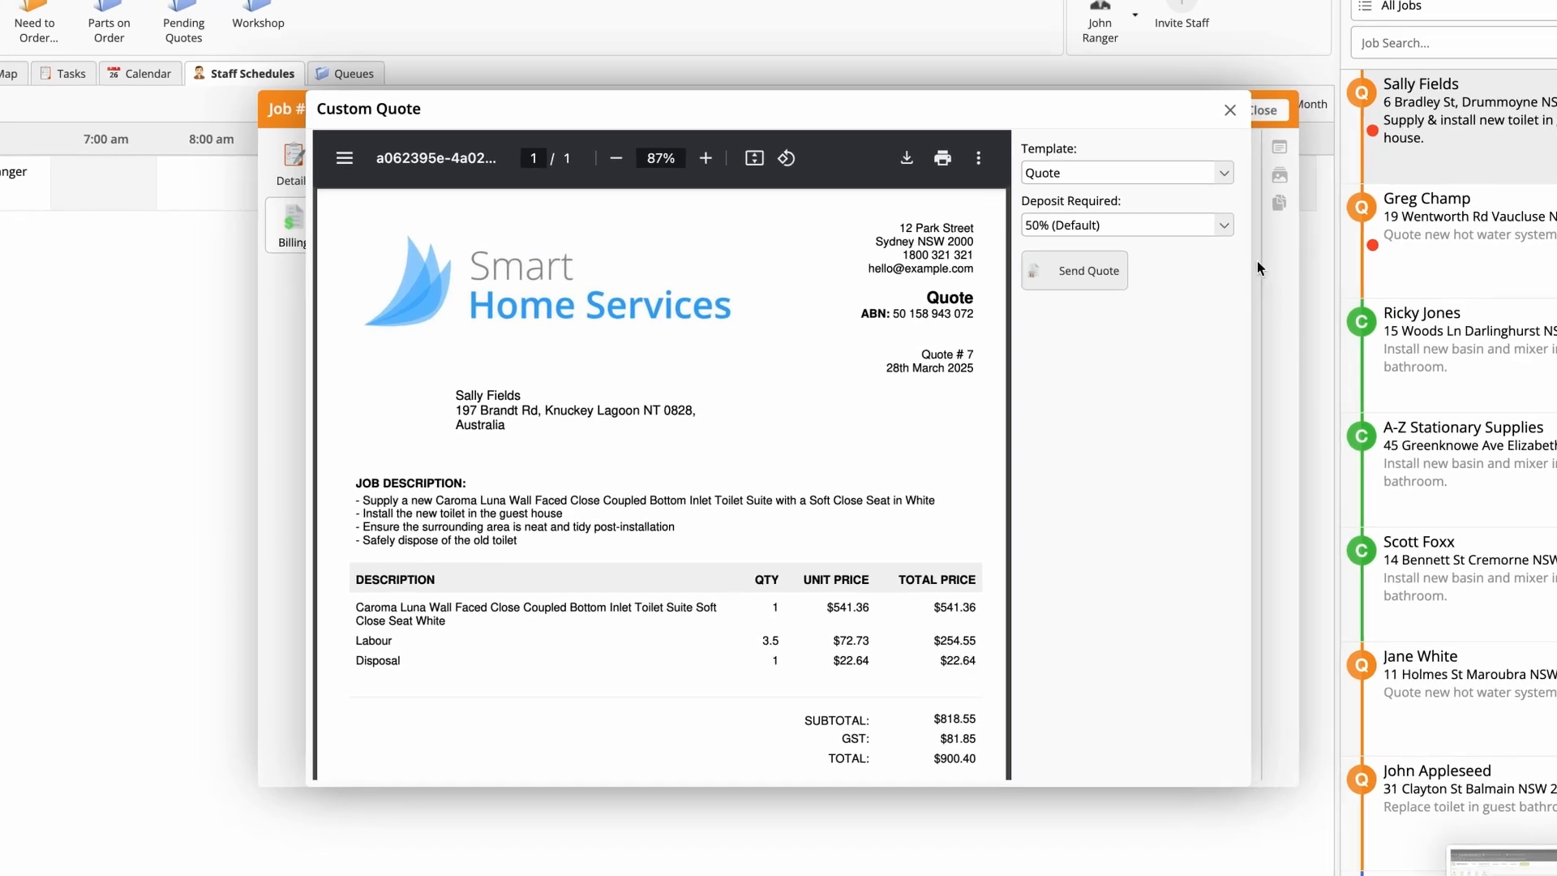
click(1223, 174)
click(1168, 214)
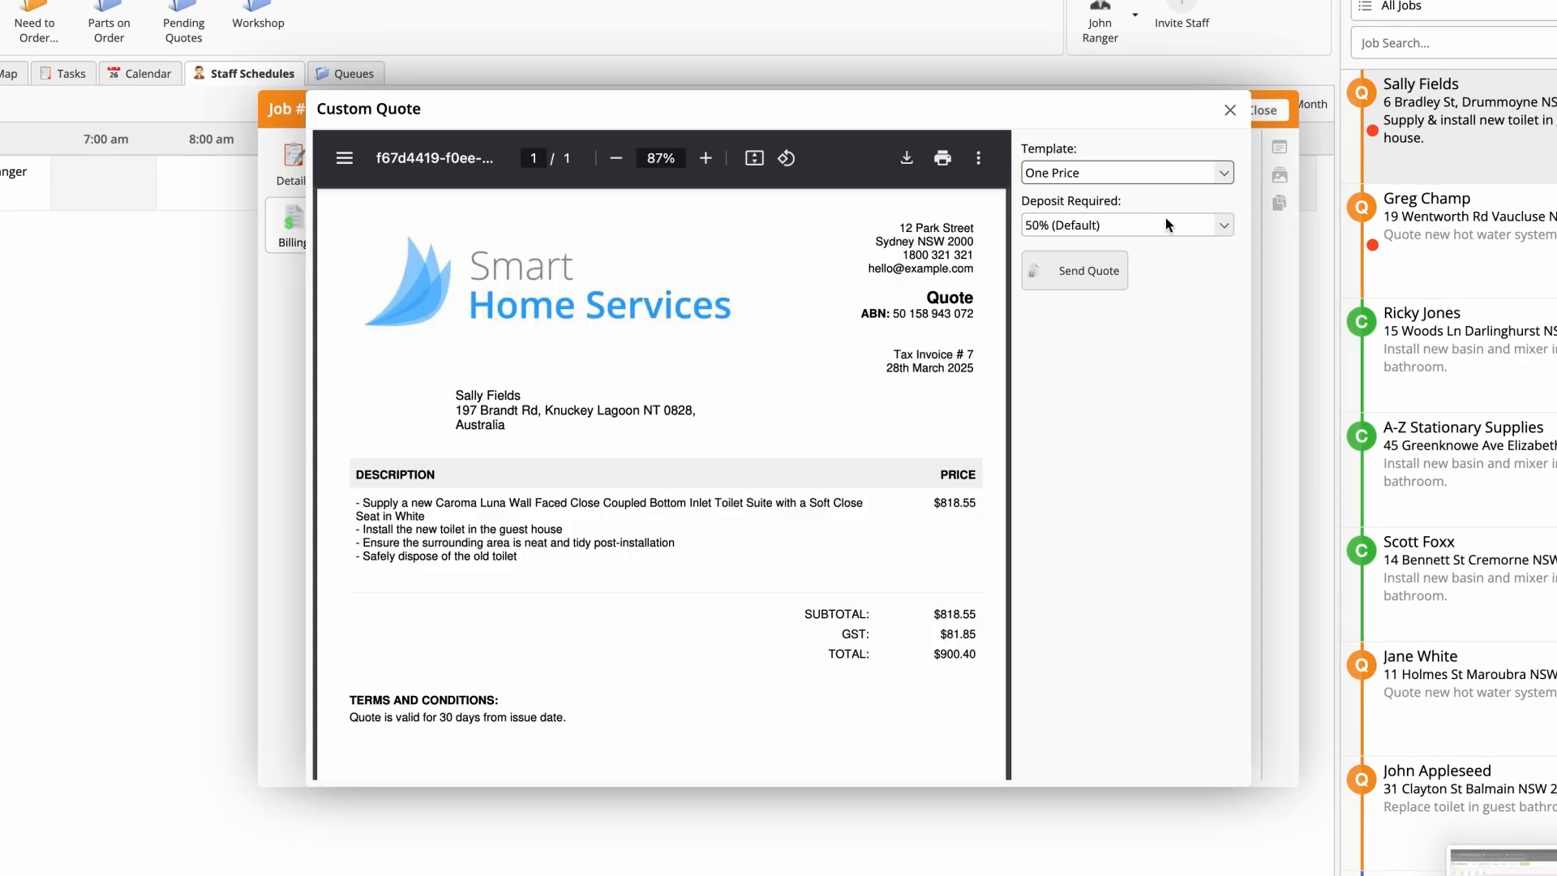
click(1073, 282)
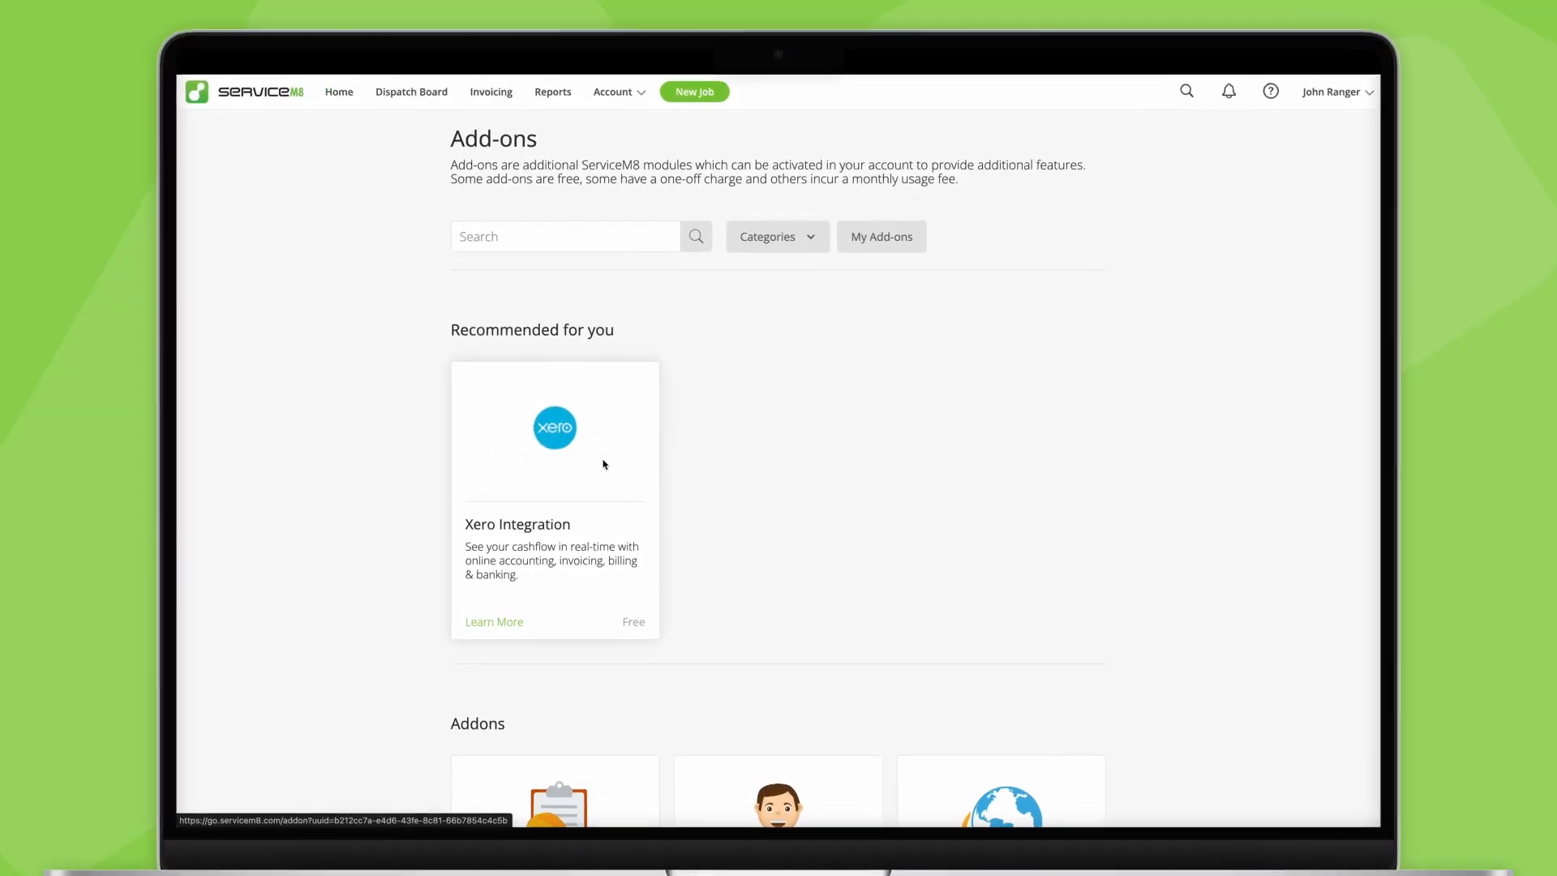
Step: Open the Xero Integration add-on and start connecting it to the account
click(604, 464)
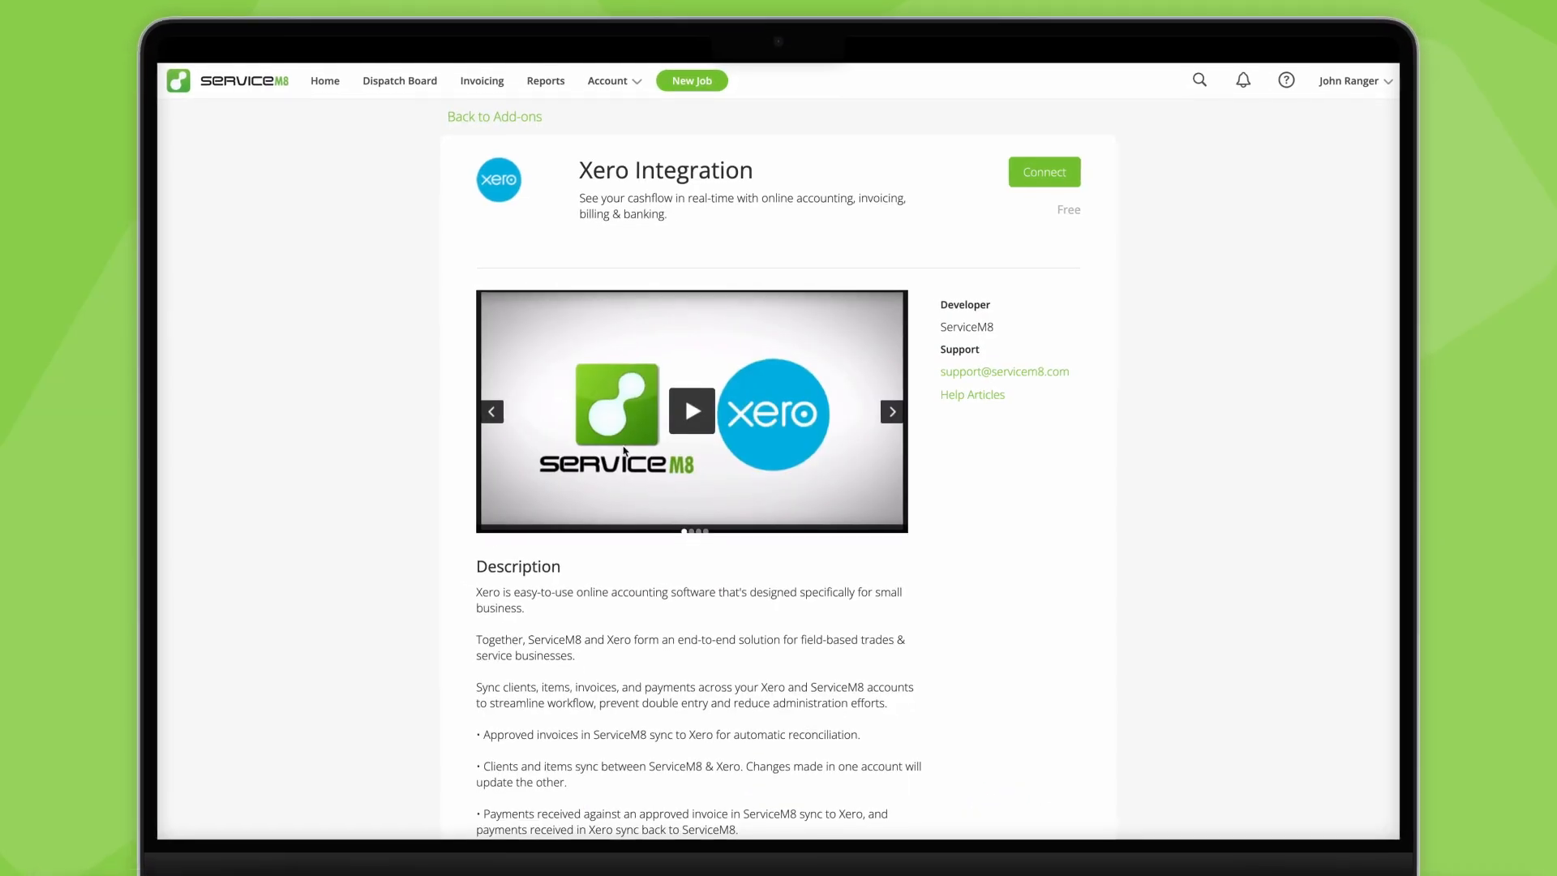
click(1056, 165)
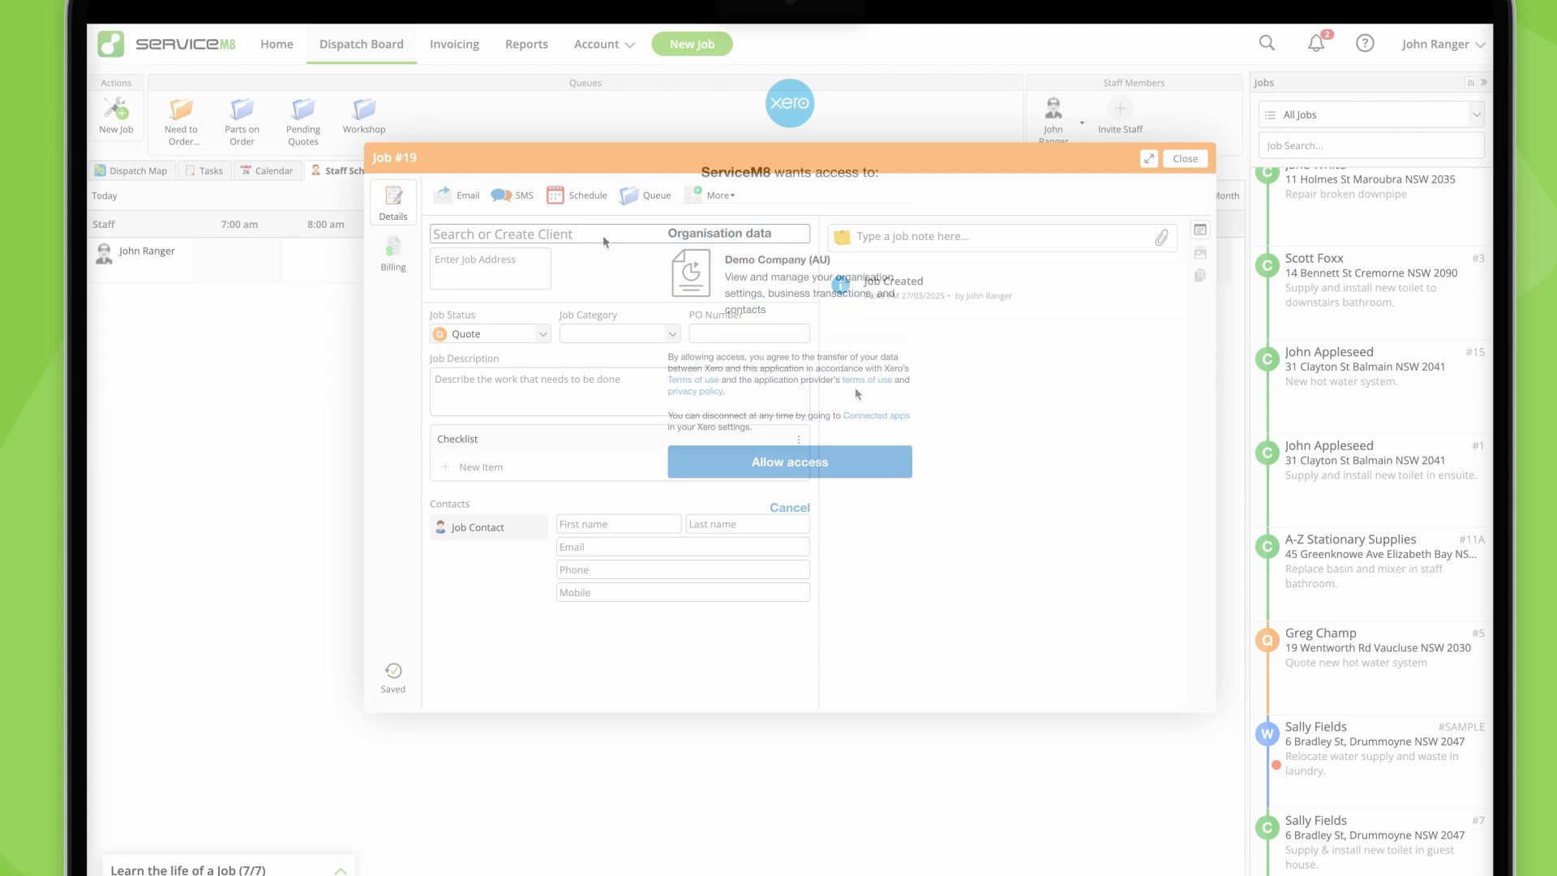
Step: Assign the existing customer to the new job and search for Mixer when adding an item in the mobile app
text(Scott)
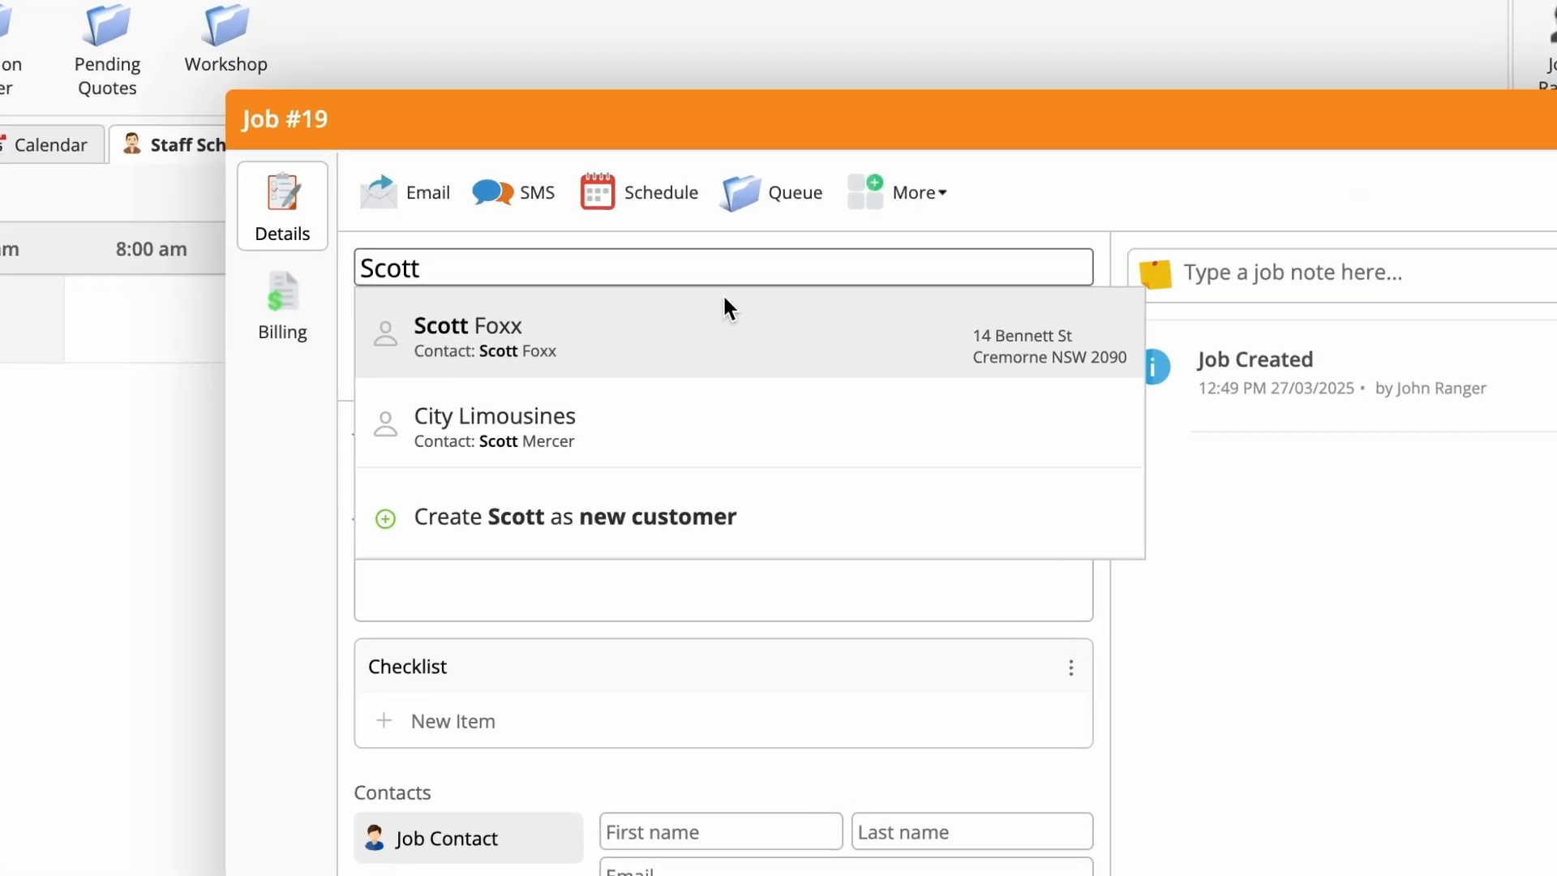
click(860, 345)
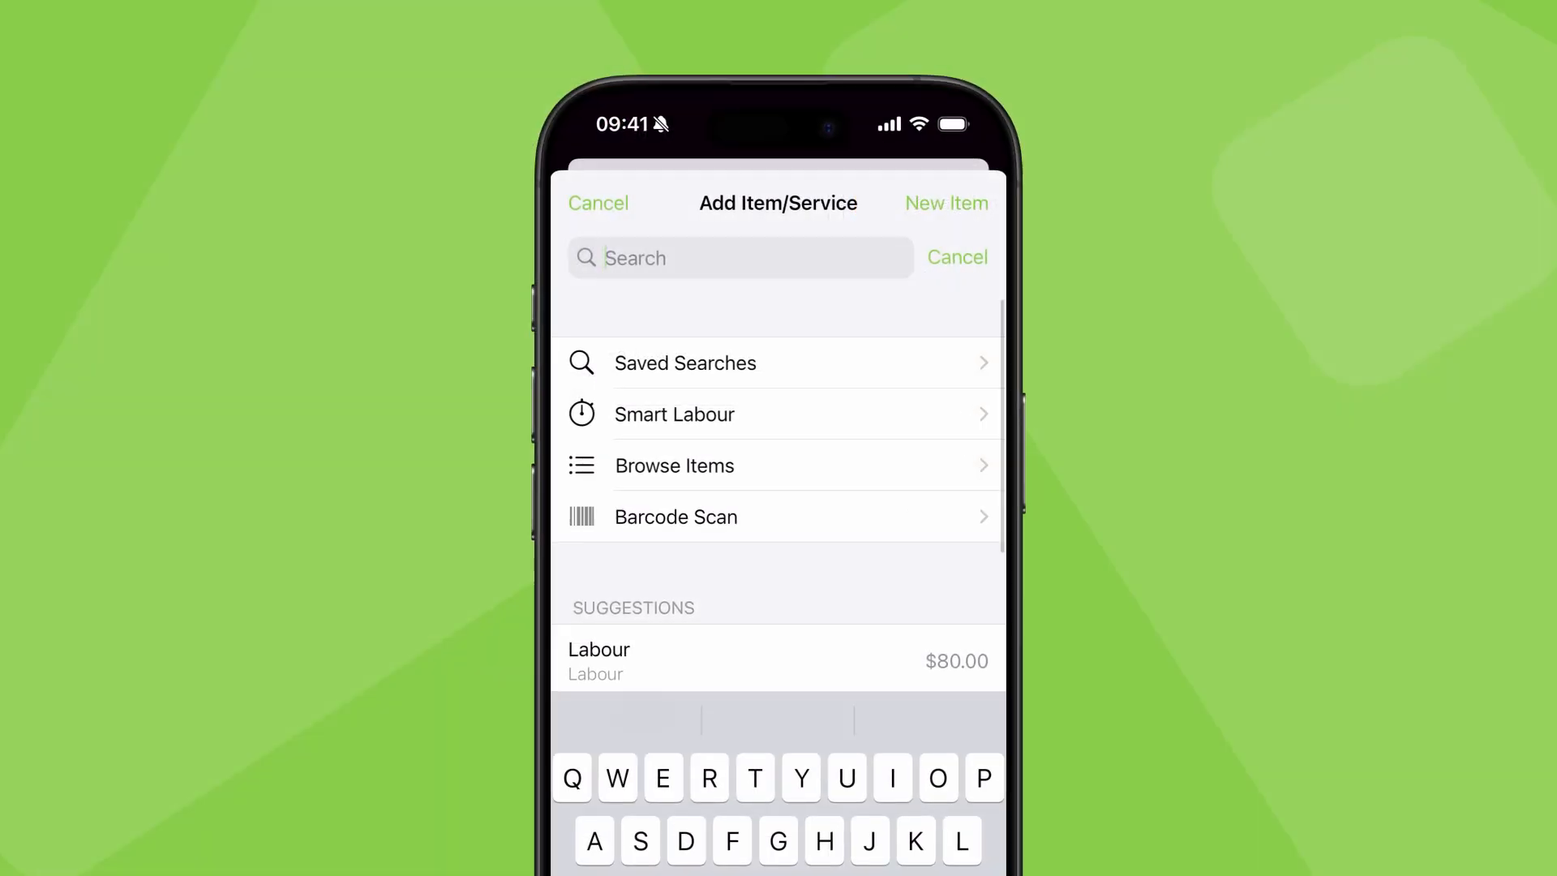
text(Mixer)
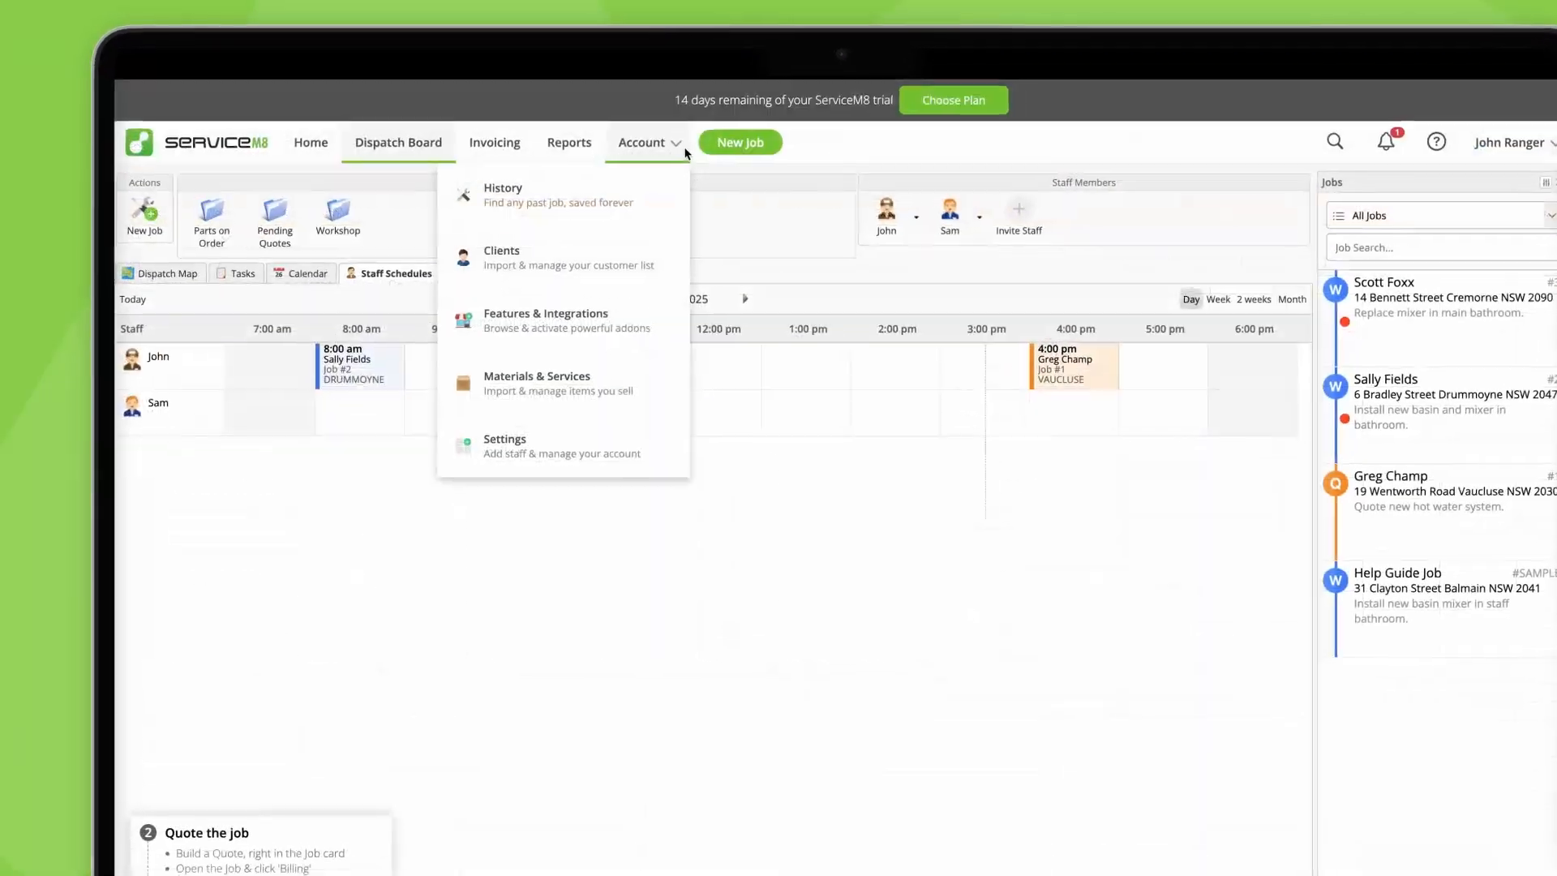
Step: Start a bulk import of clients and select Clients.csv as the source file
click(749, 334)
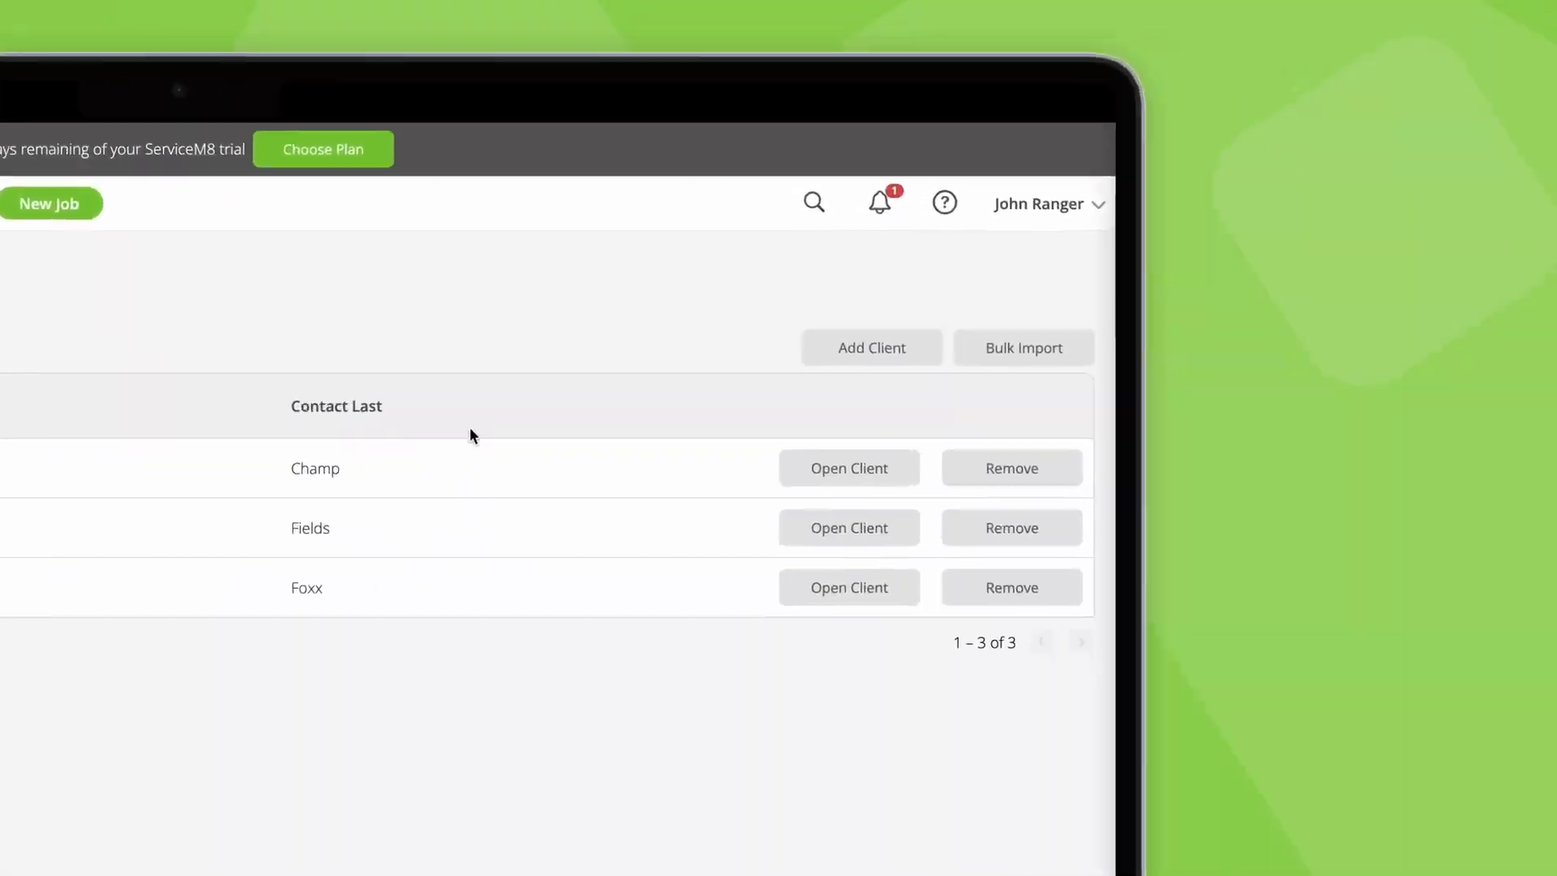
click(935, 363)
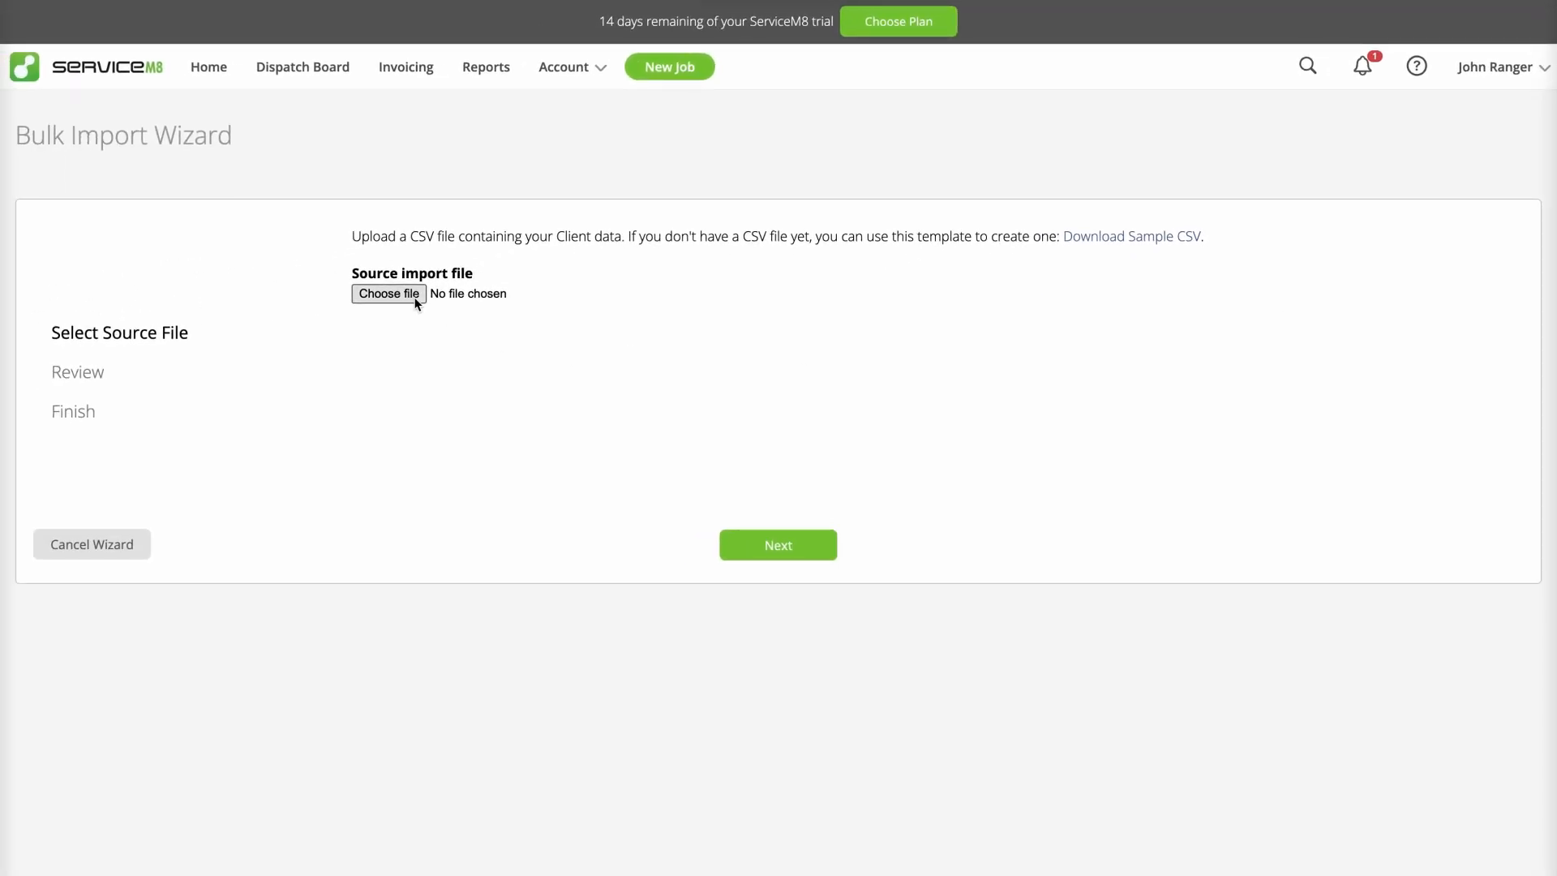
click(388, 294)
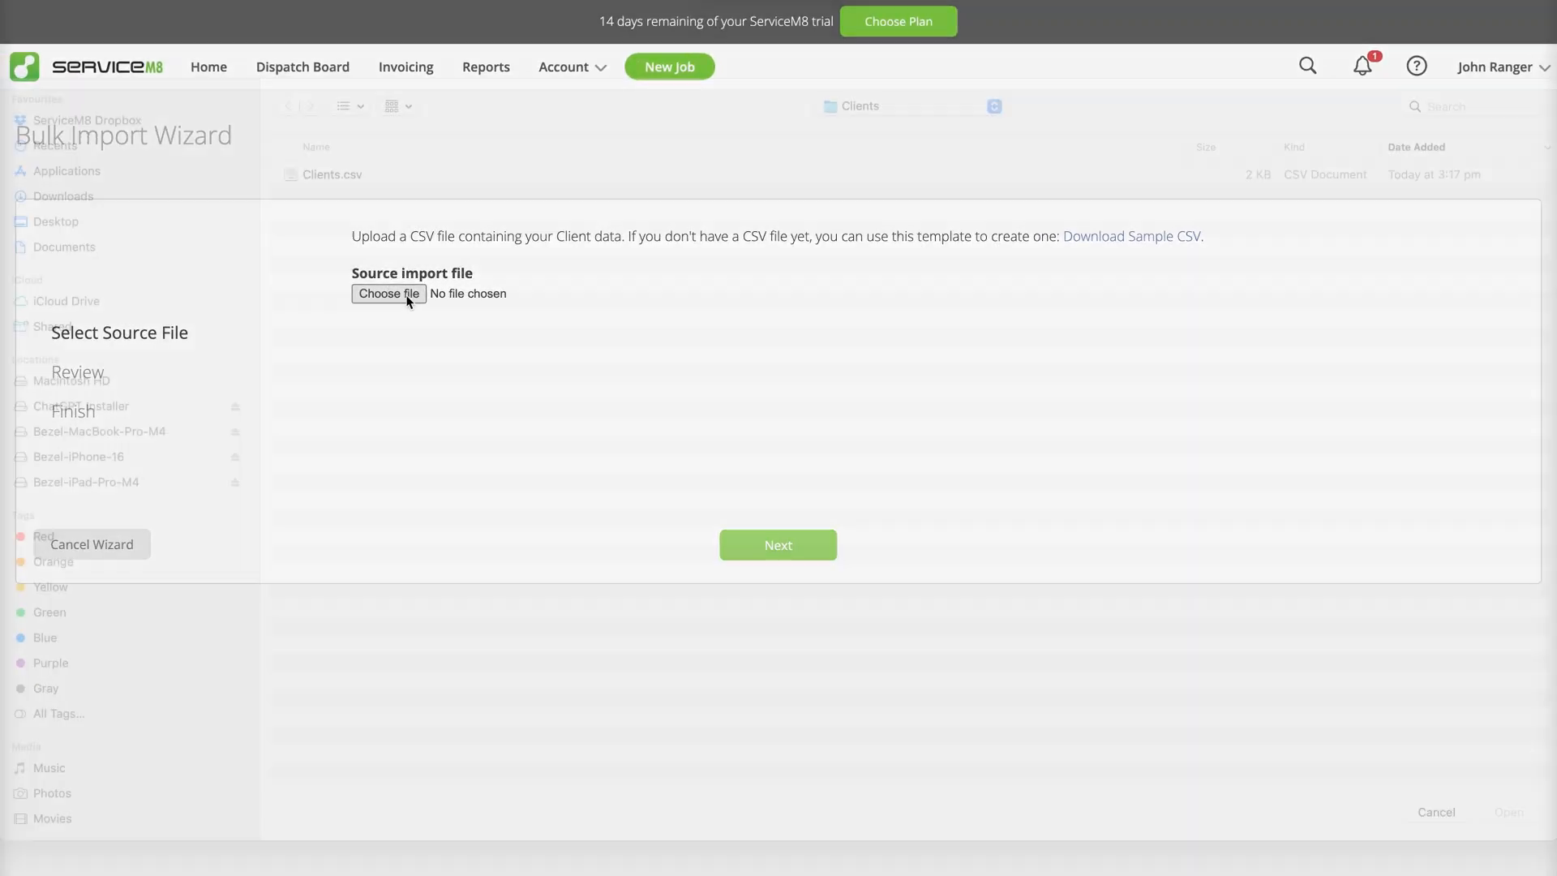
click(378, 202)
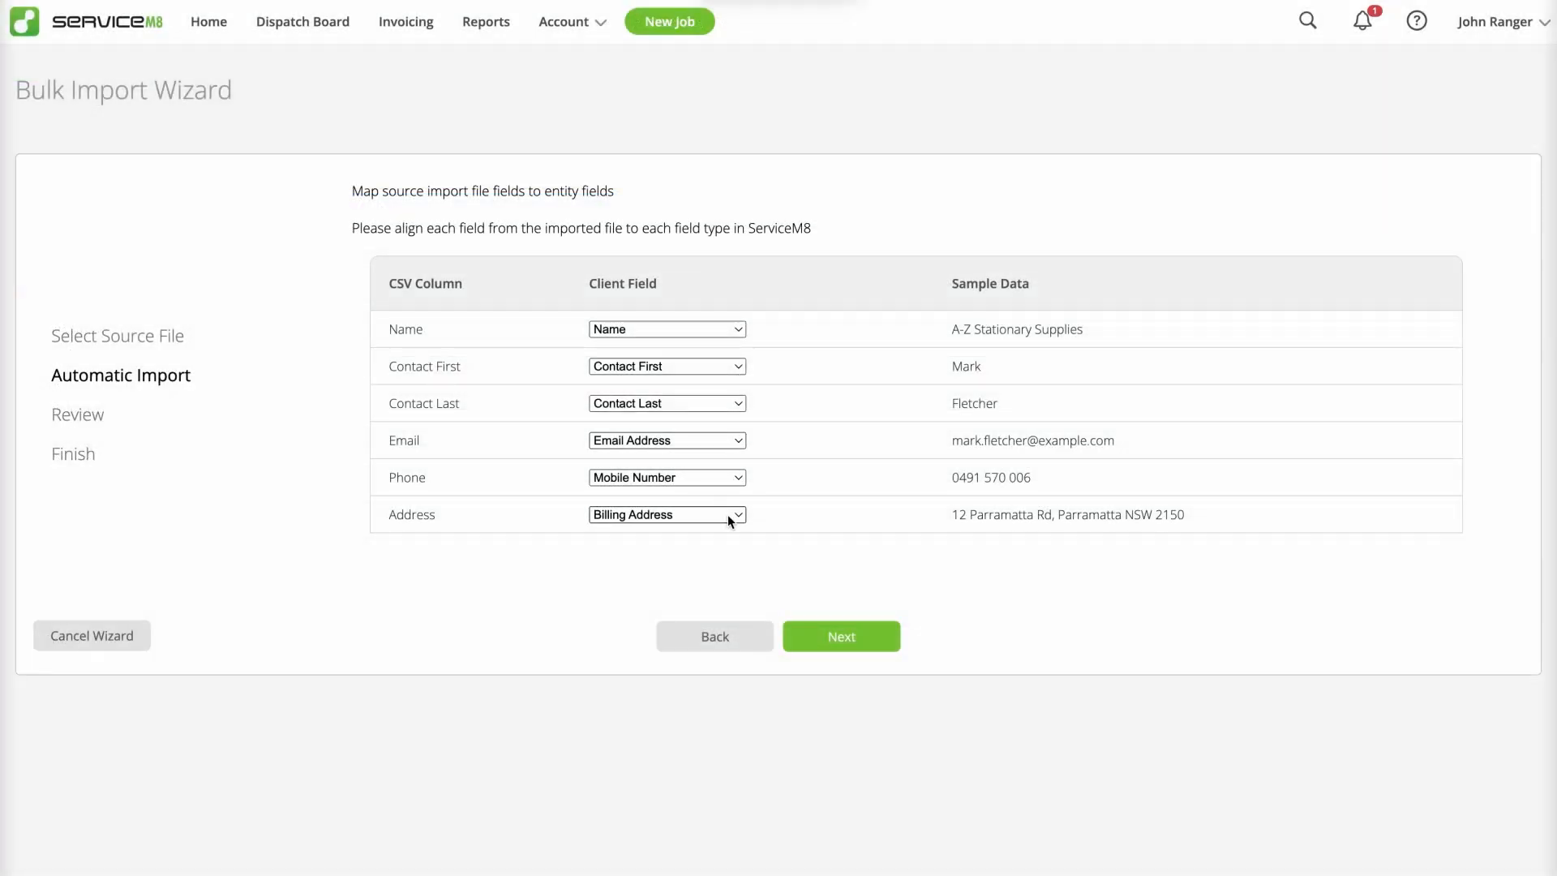
Step: Map the CSV's Address column to the Company Address client field and continue the import
click(728, 514)
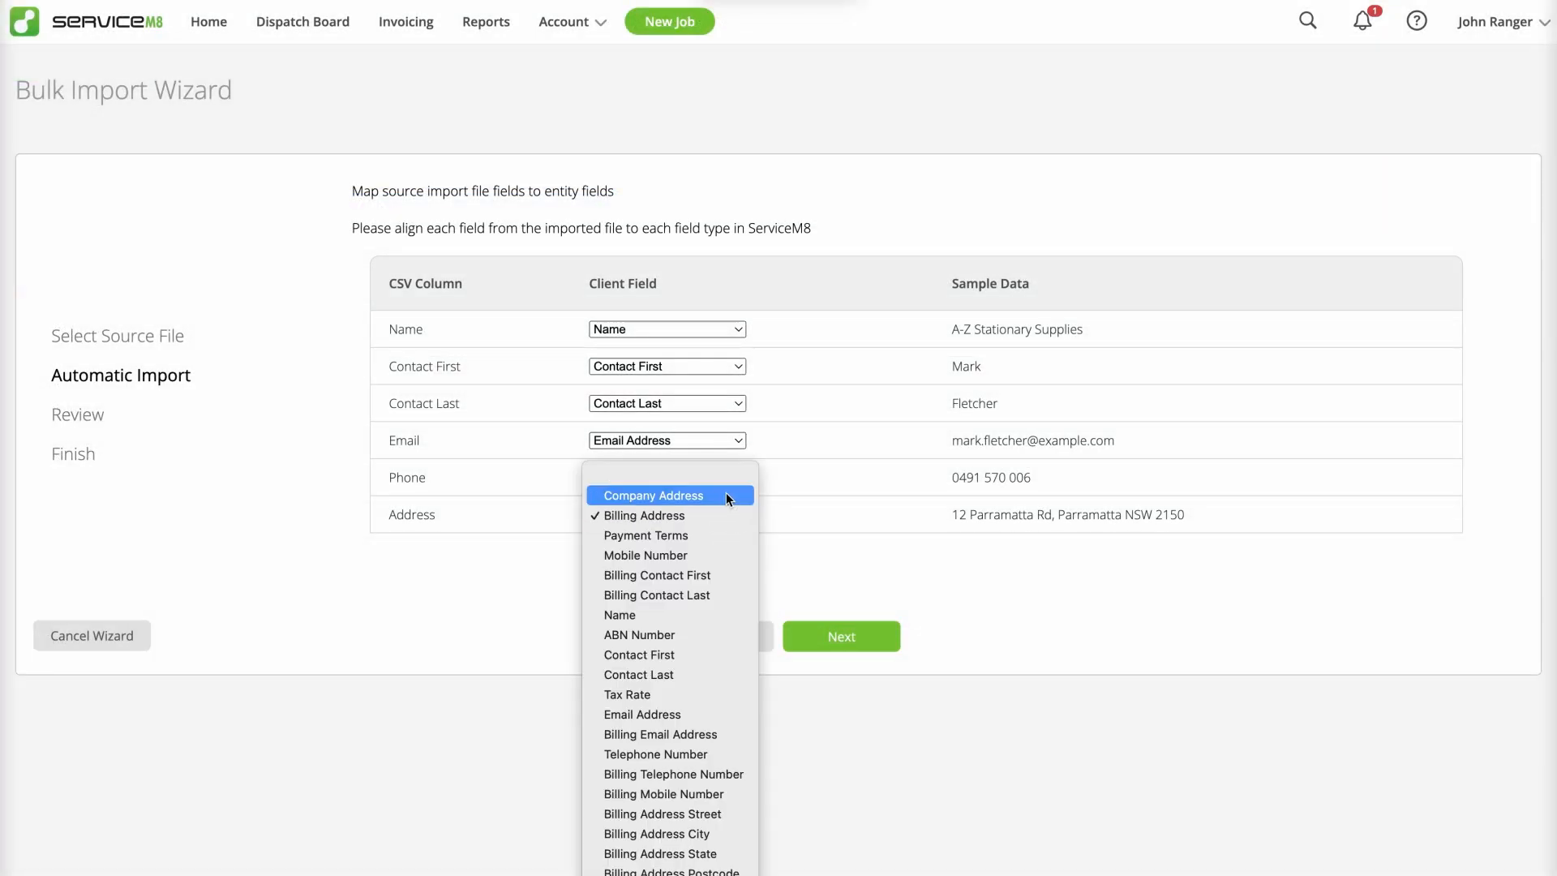
click(727, 493)
click(866, 640)
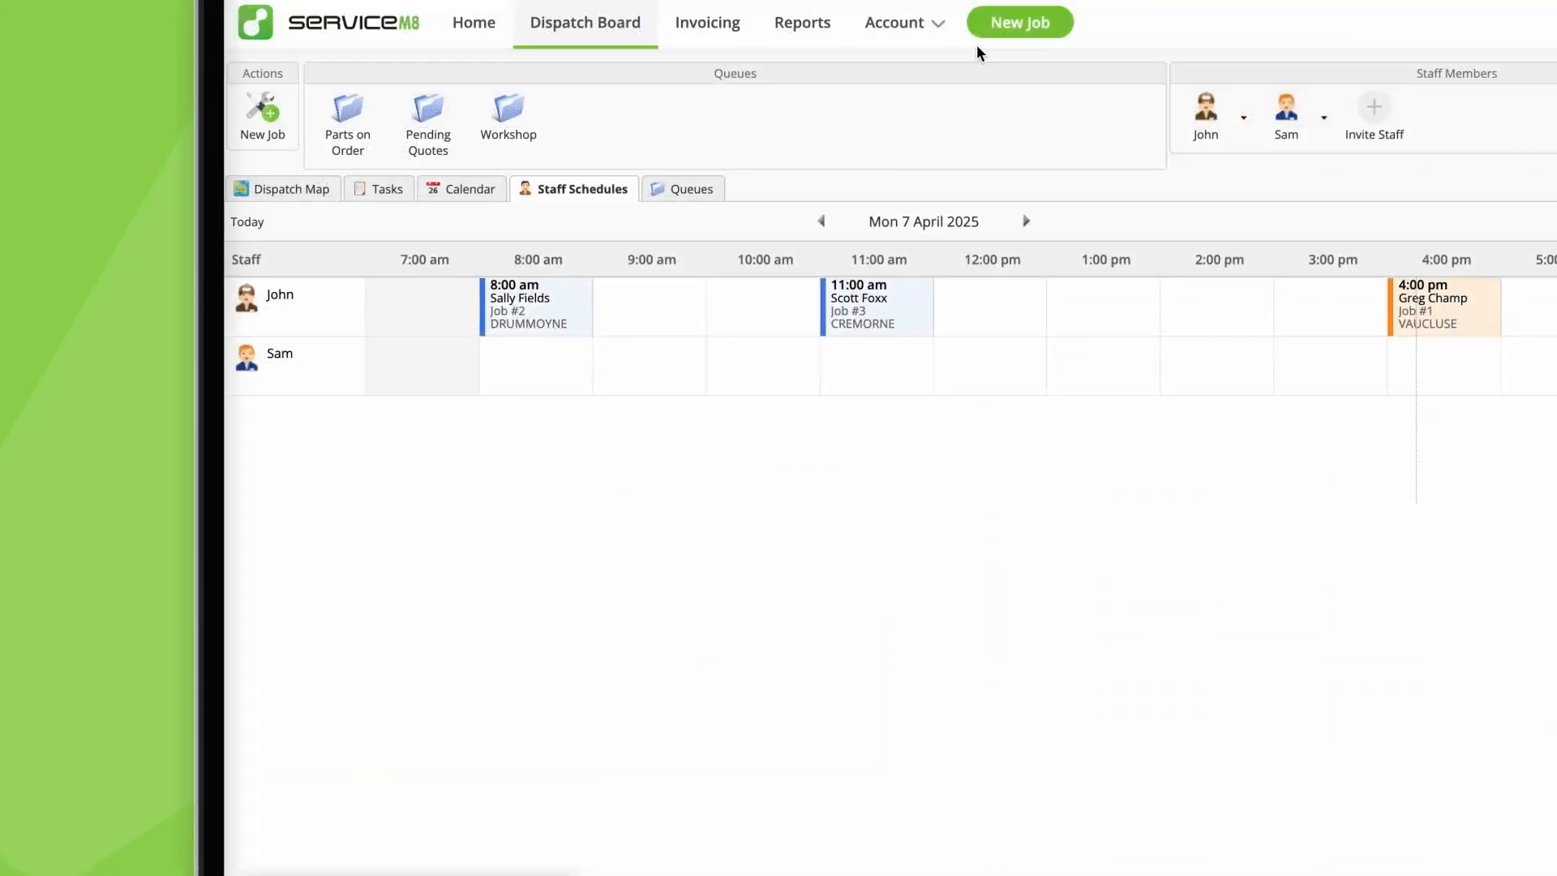
Step: Open the bulk import wizard for materials and services and start choosing its source CSV file
click(937, 22)
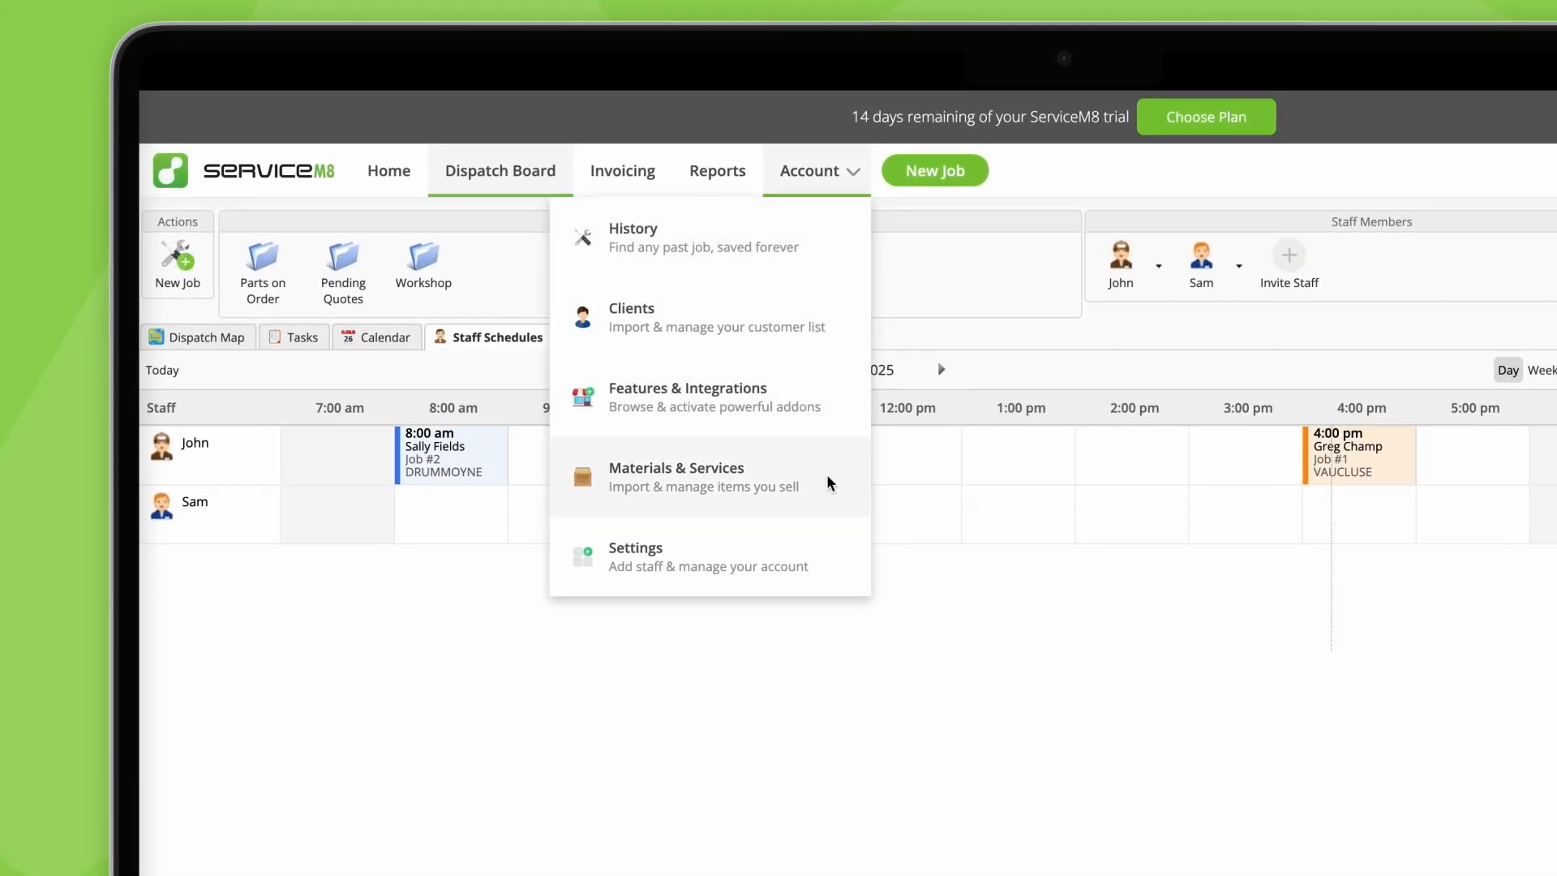
click(827, 480)
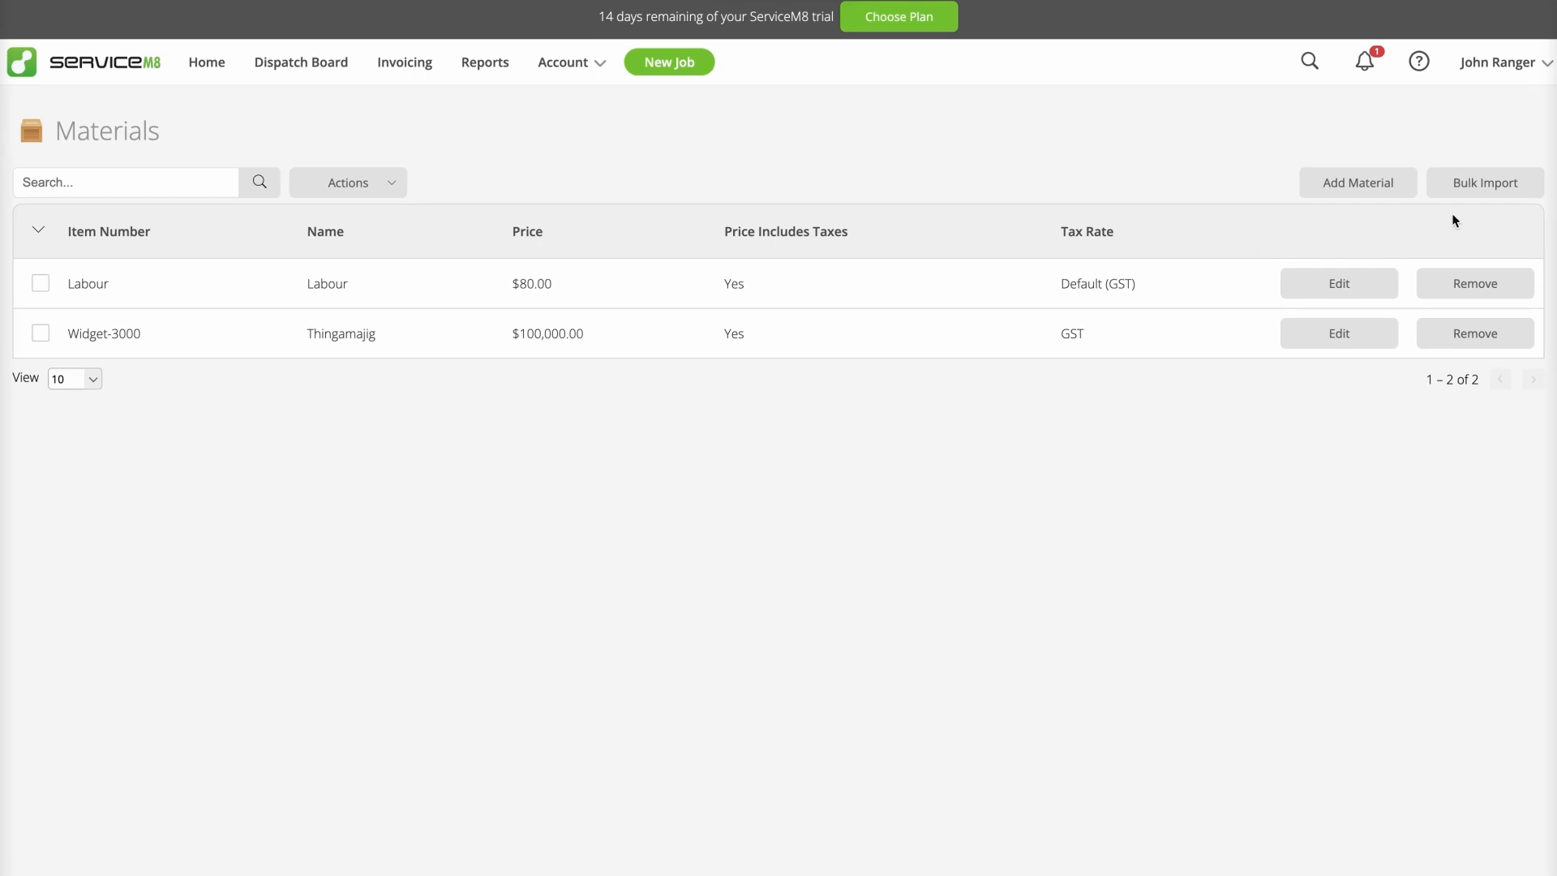
click(1488, 185)
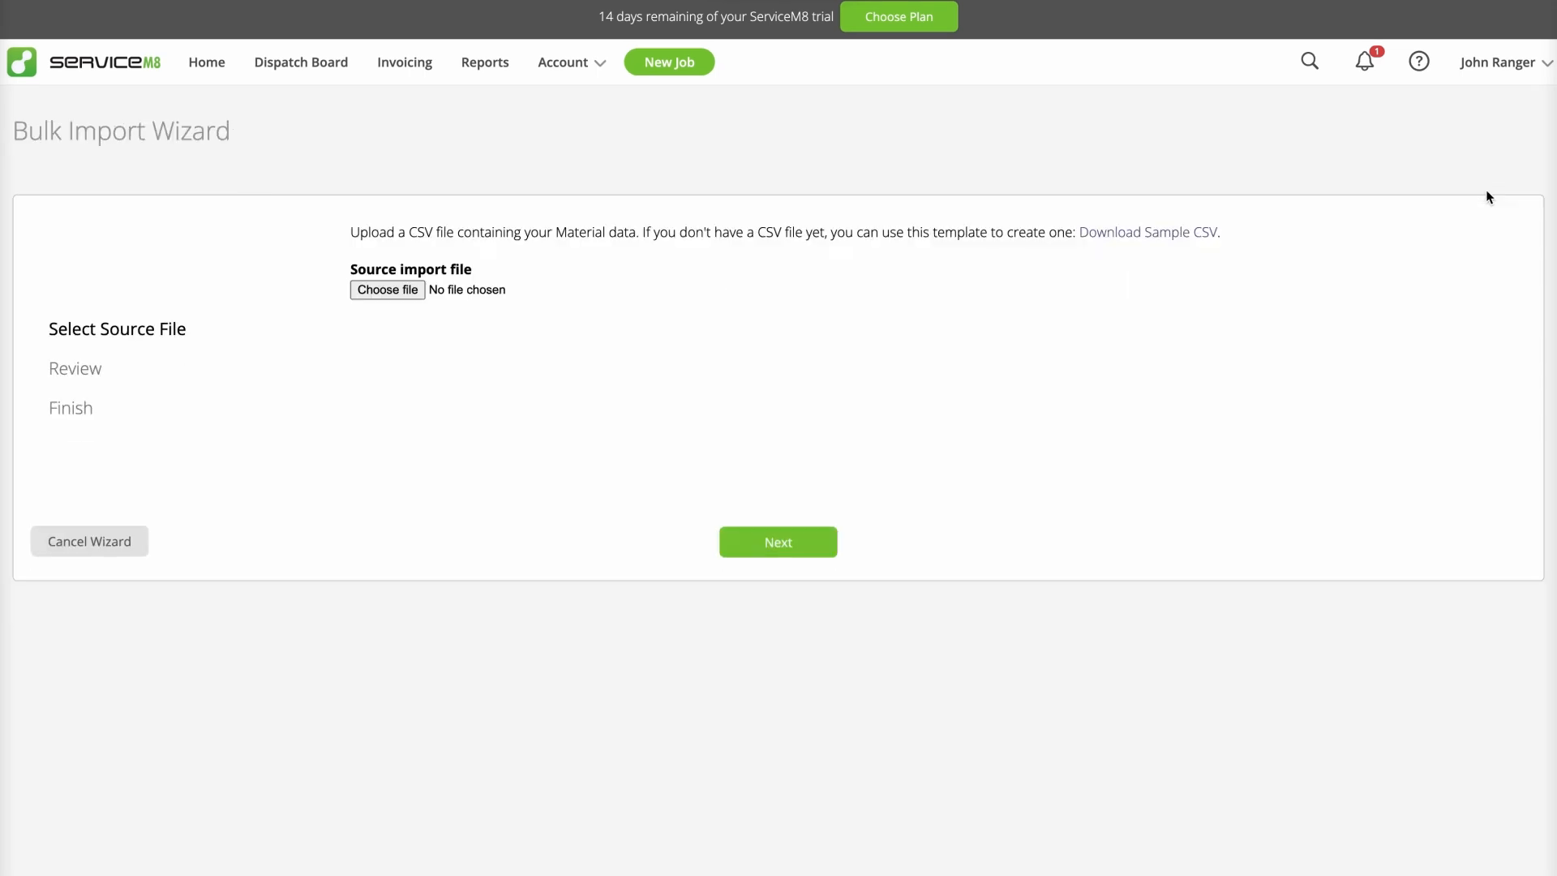
click(369, 296)
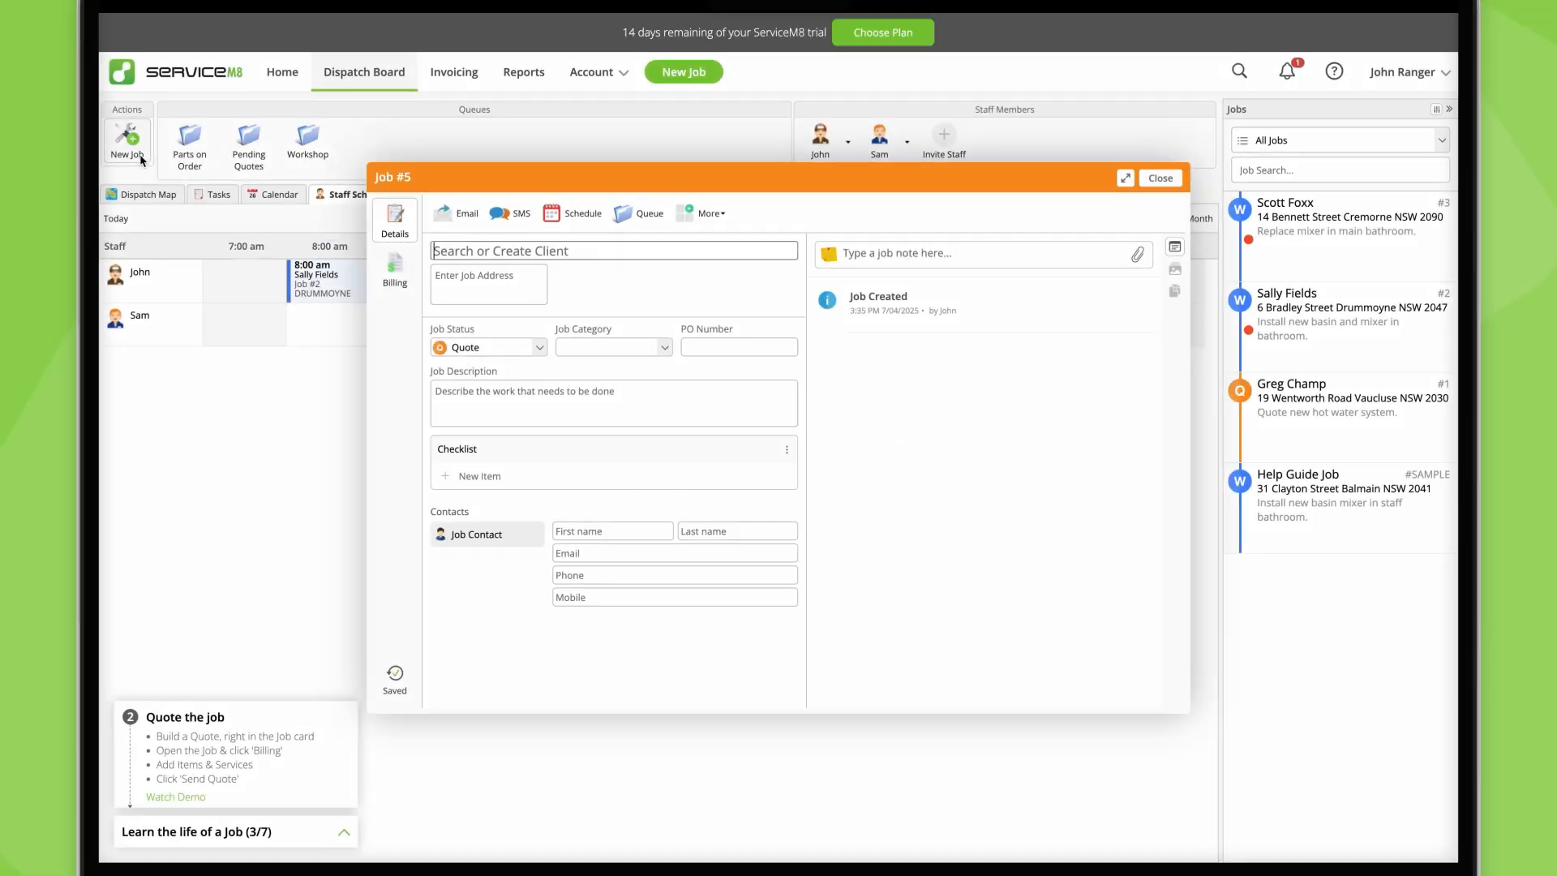
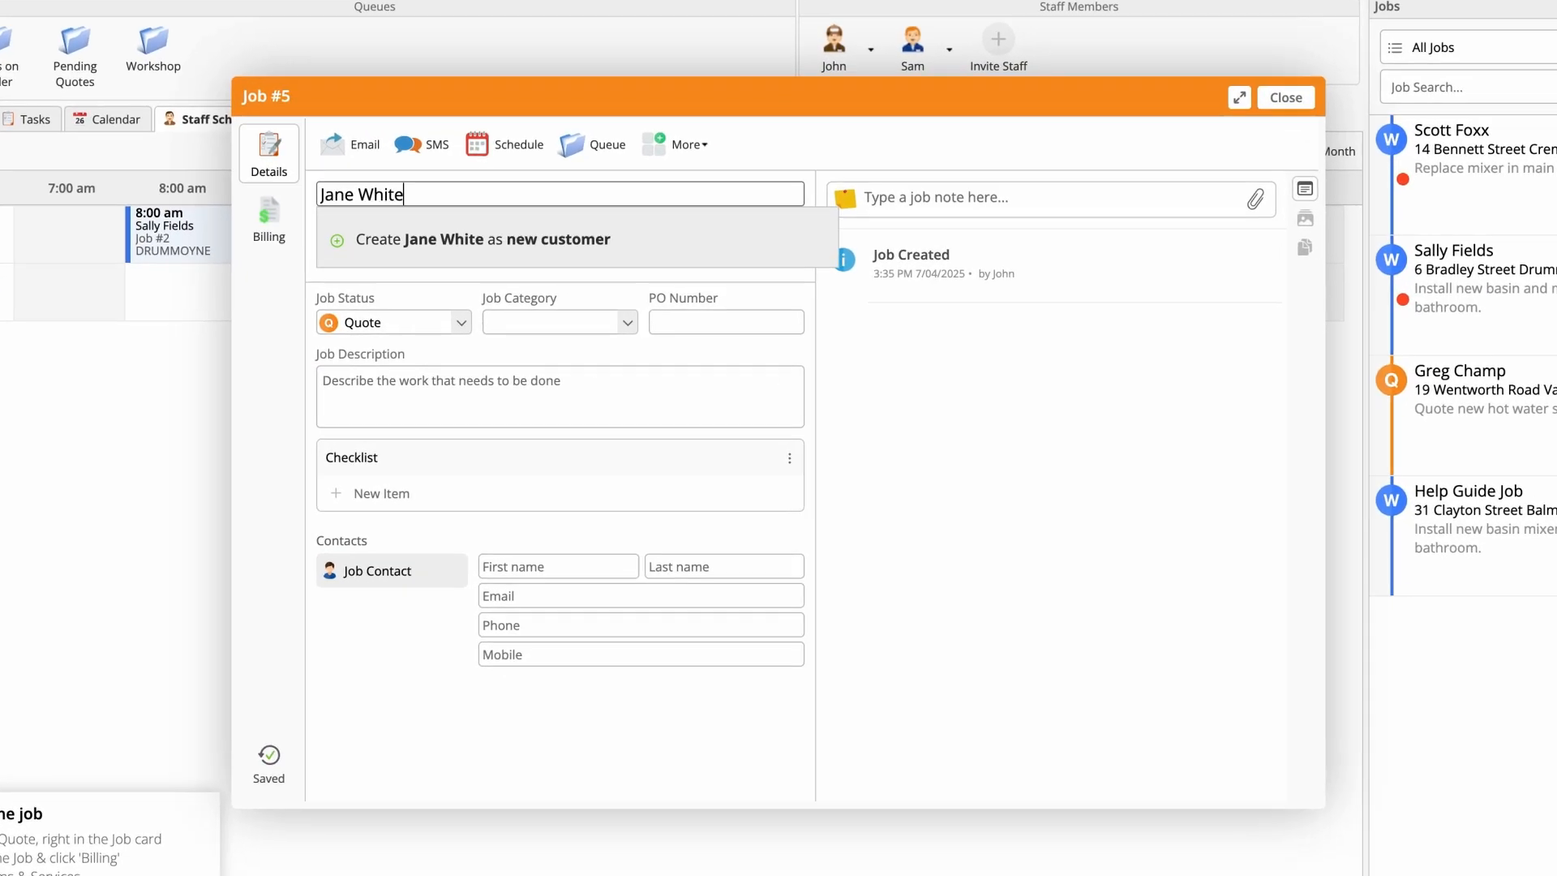
Step: Create a new customer from the job card and fill in the job address, contact email and mobile number
click(535, 241)
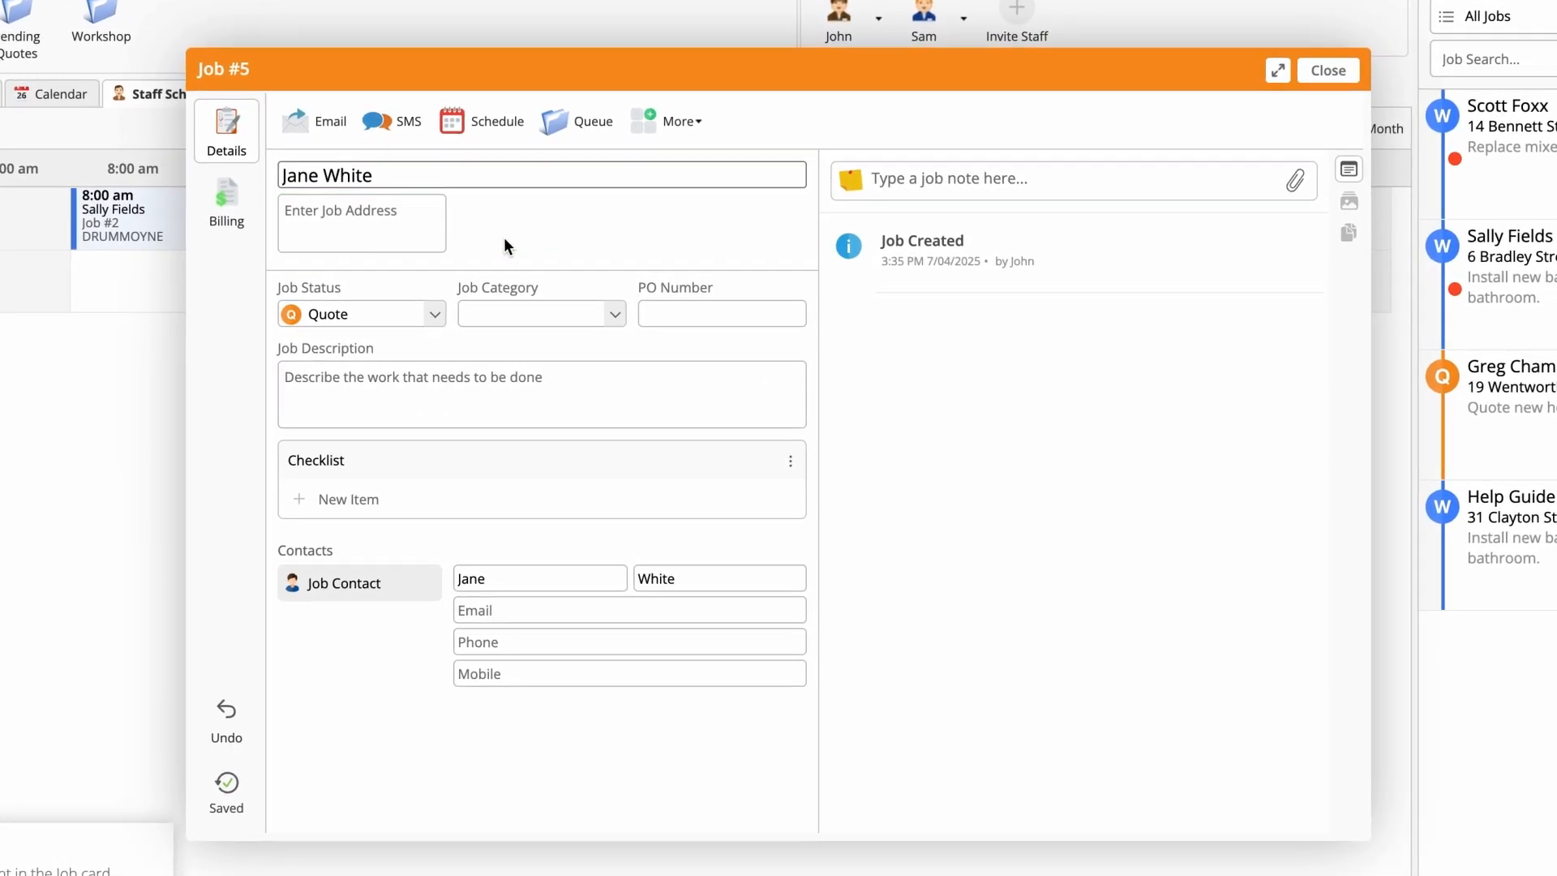
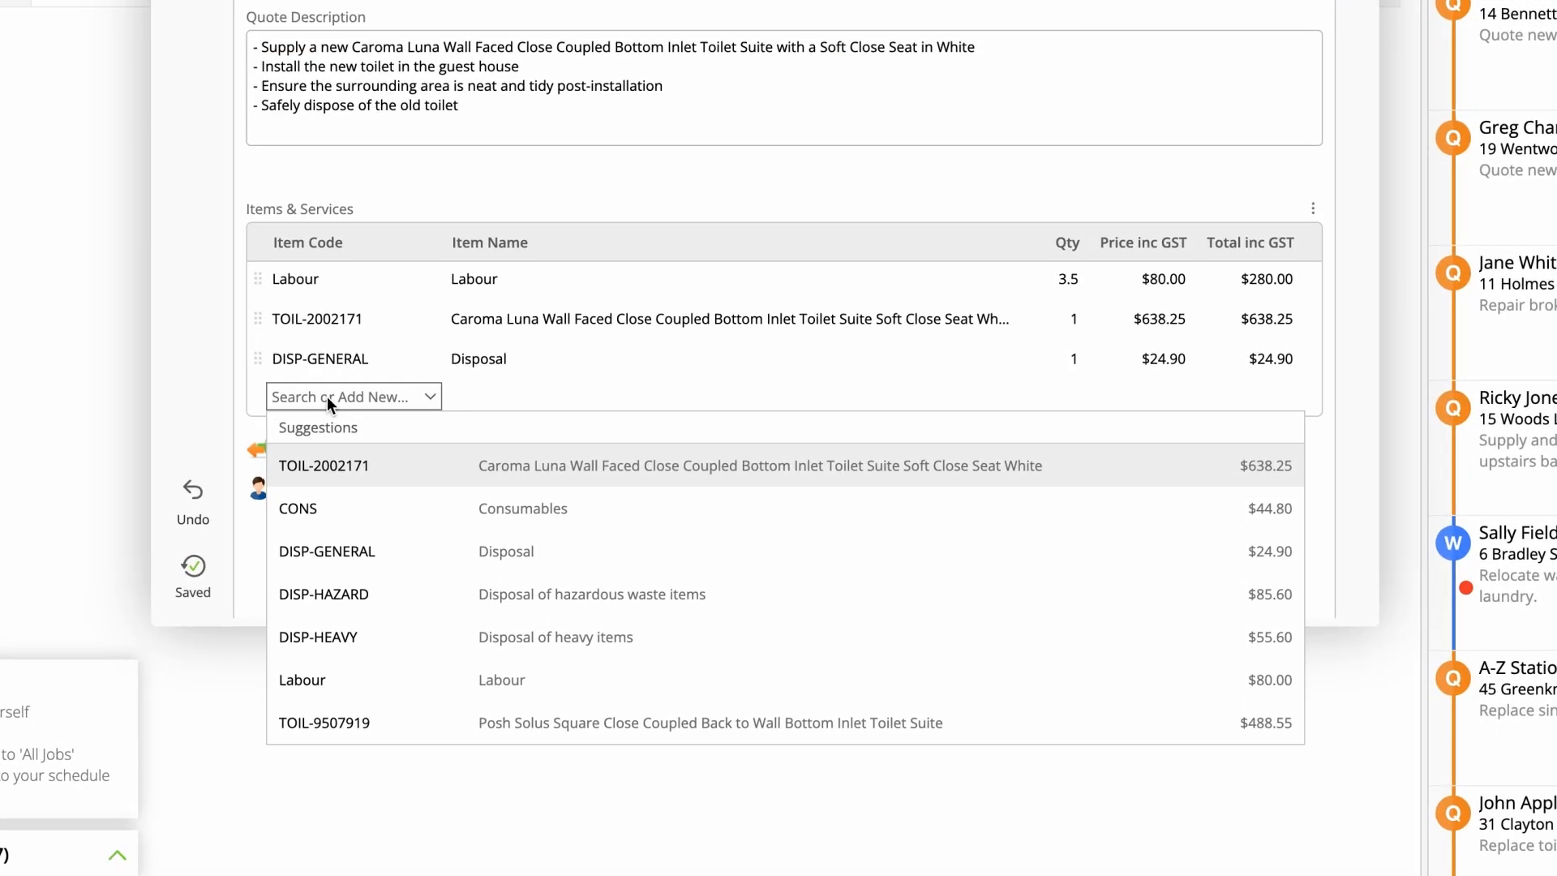
Step: Add a new billing item to the toilet installation job with code TOIL-ROLL-CH and name "Toilet roll holder - chrome"
text(TOI)
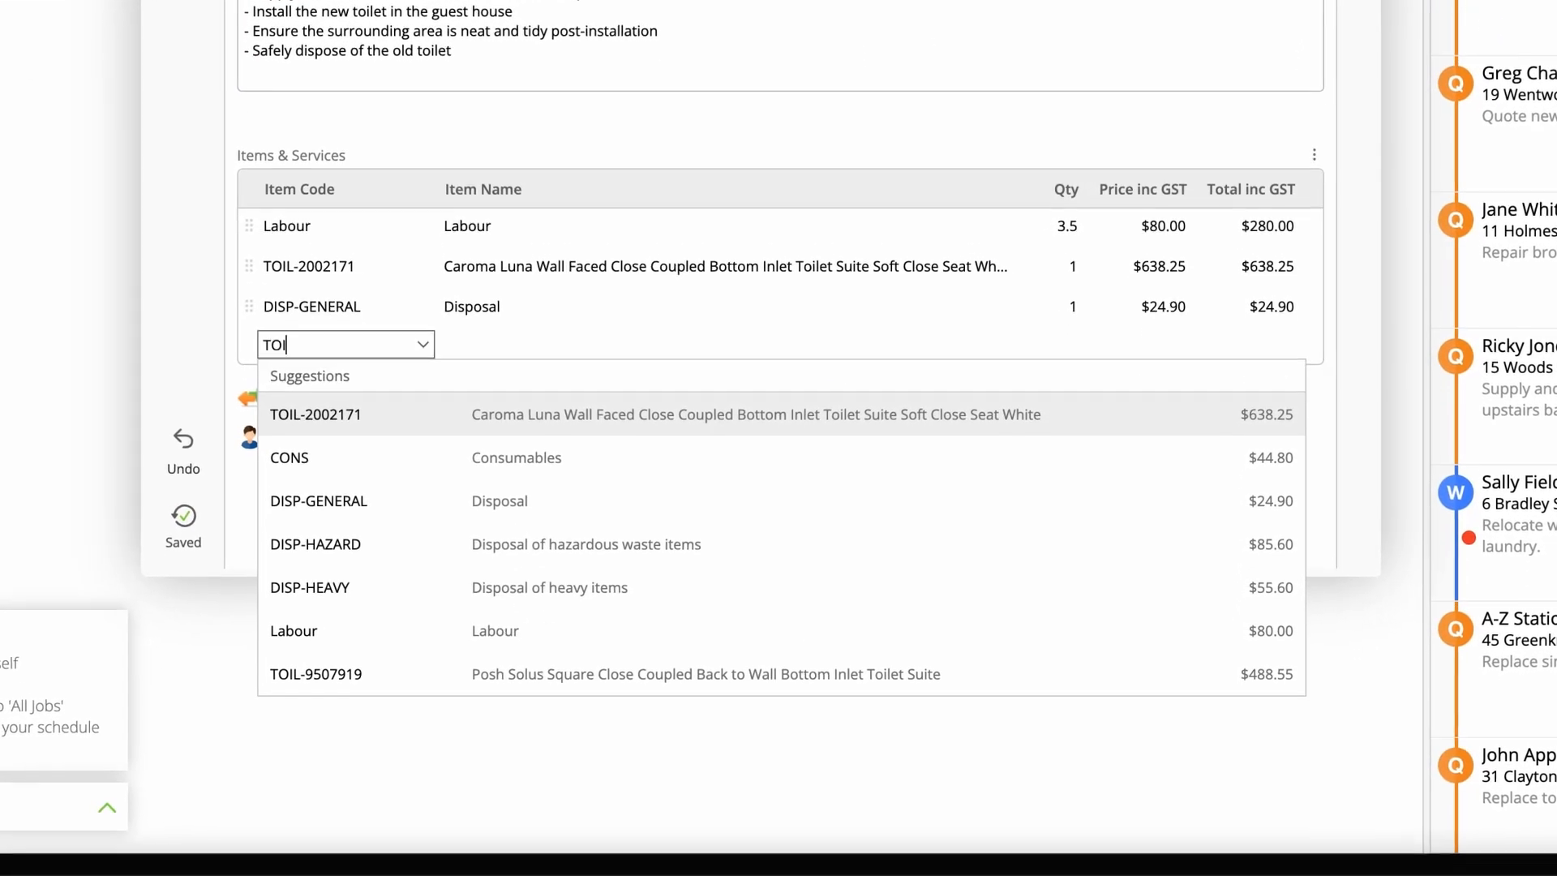
text(L-ROLL-CH)
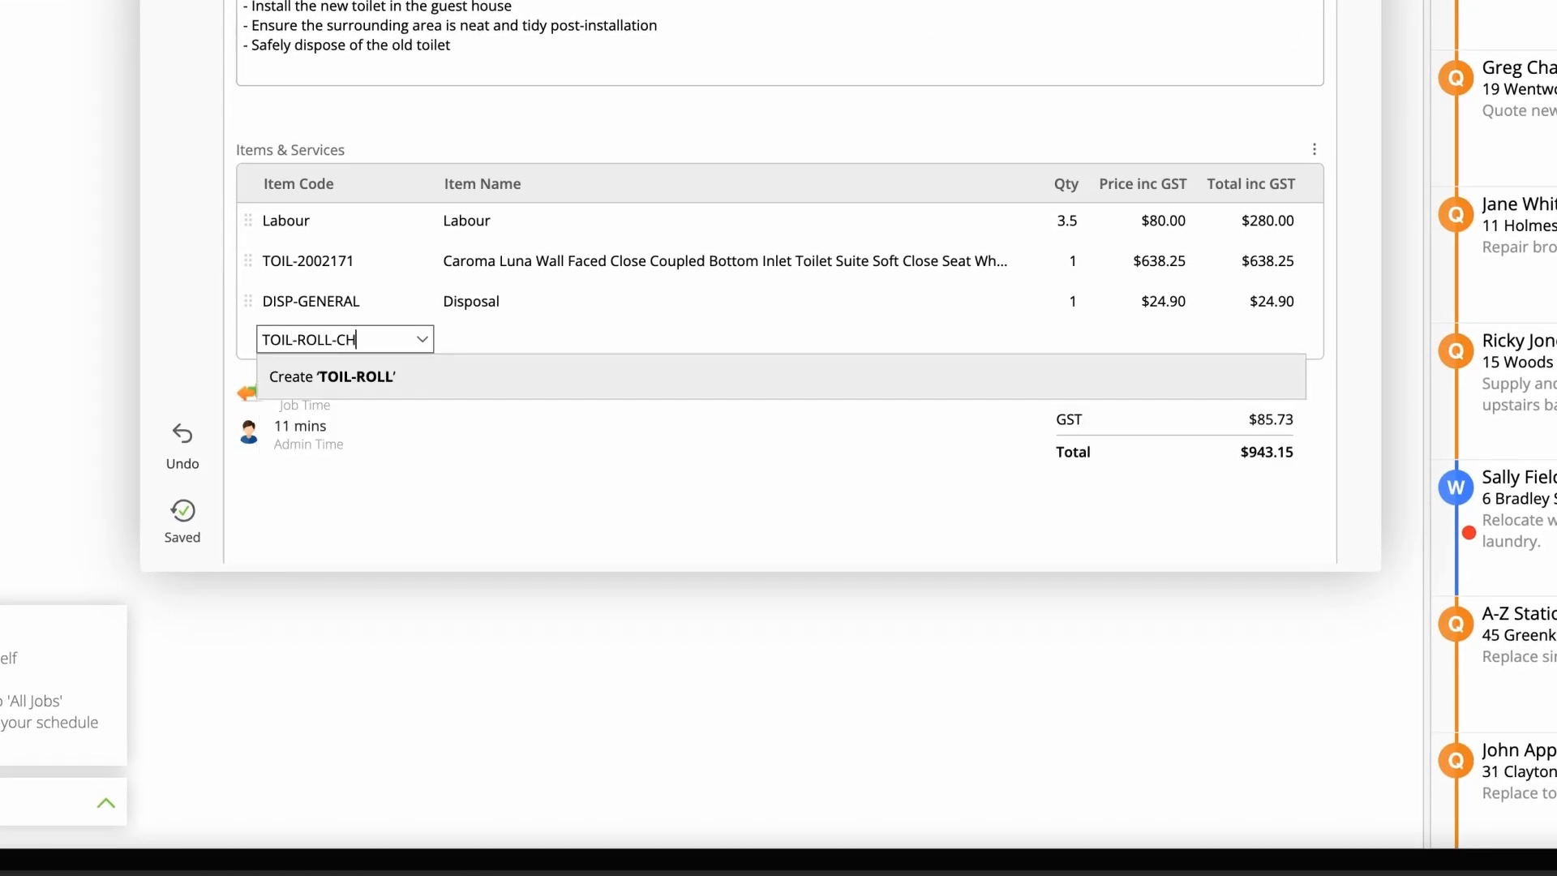
click(510, 383)
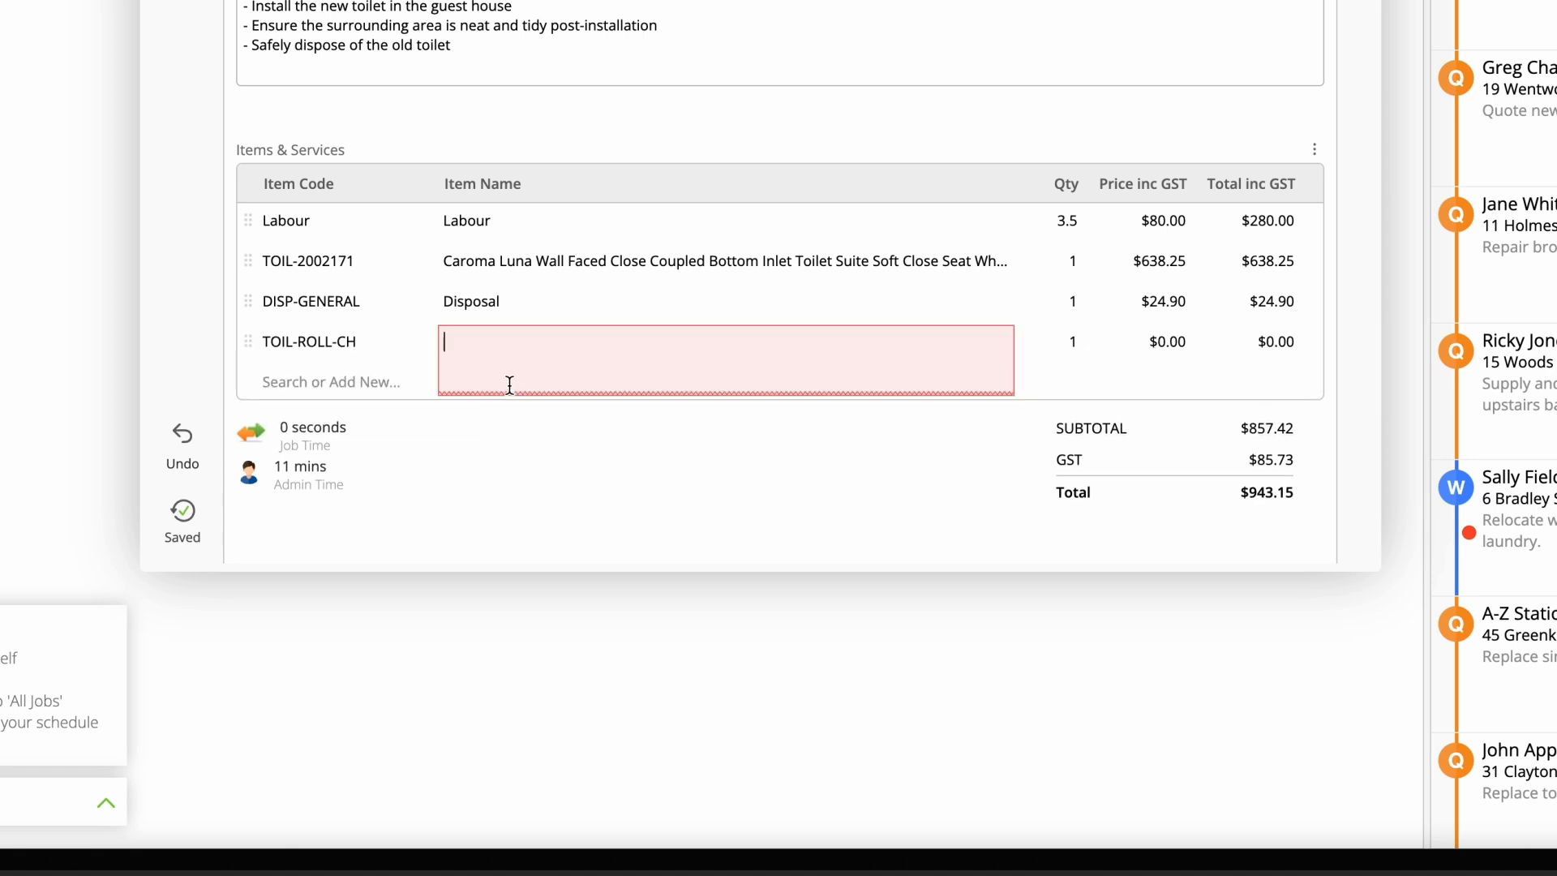
text(Toilet)
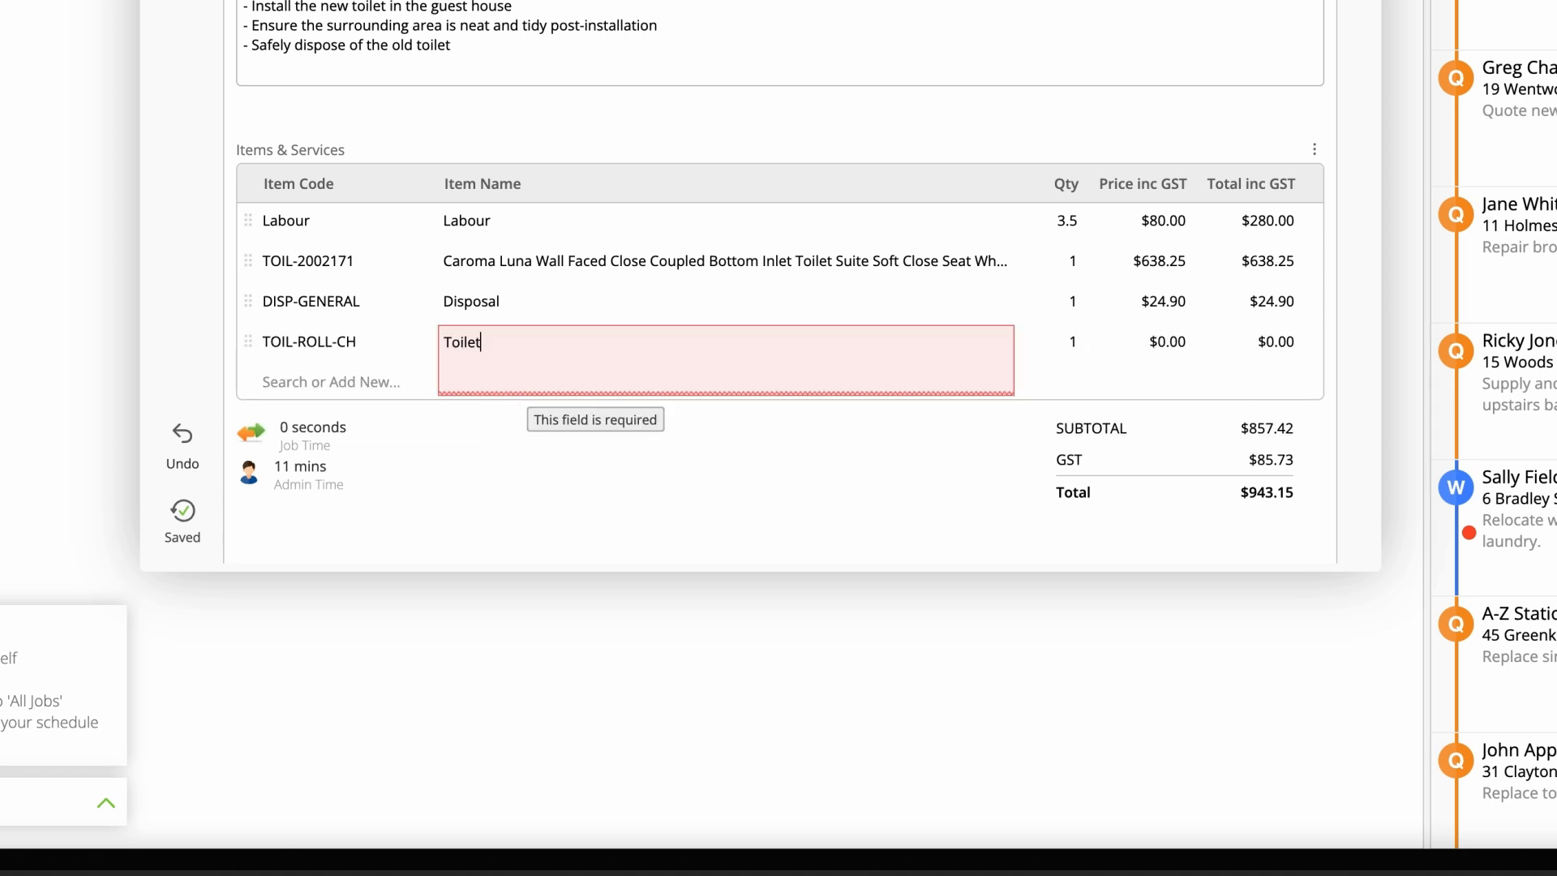
text( roll holder - )
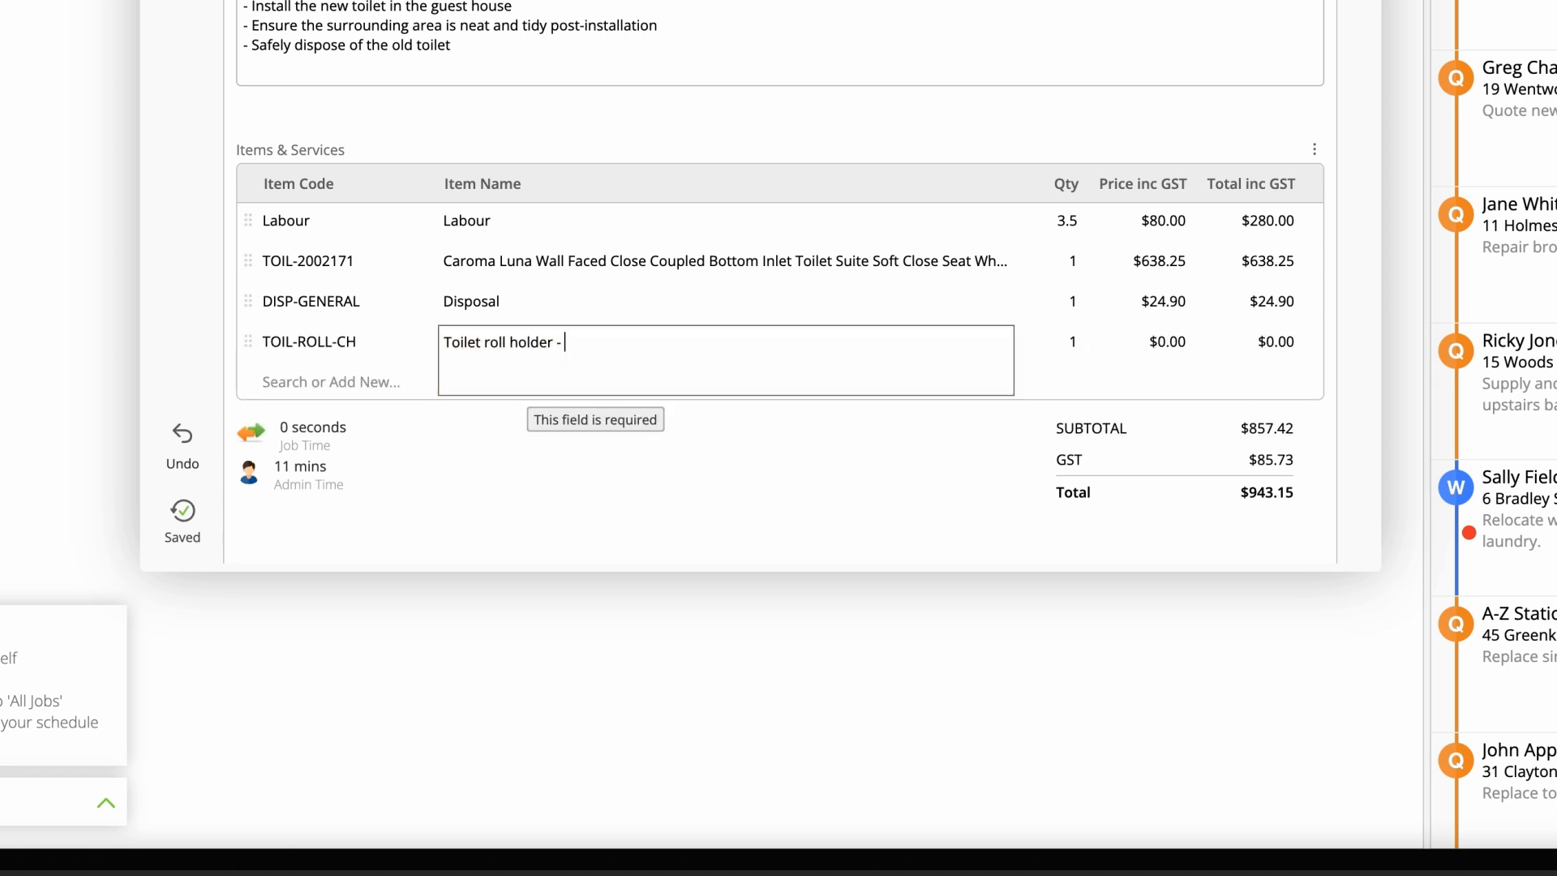
text(chrome)
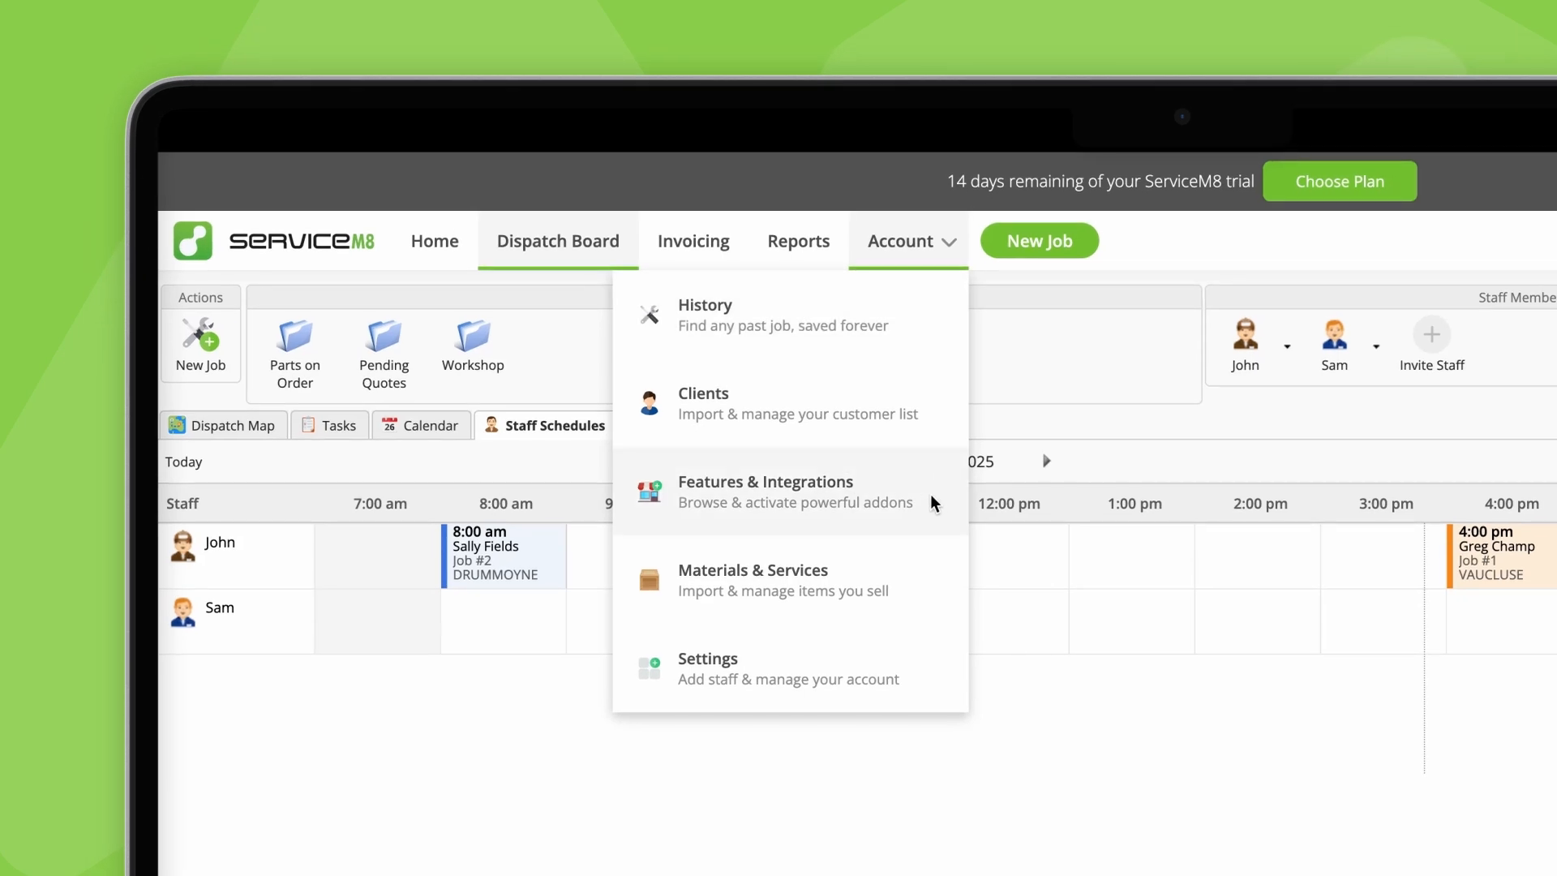
Step: Open the Features & Integrations add-ons page and search it for "suppl"
click(918, 513)
click(588, 263)
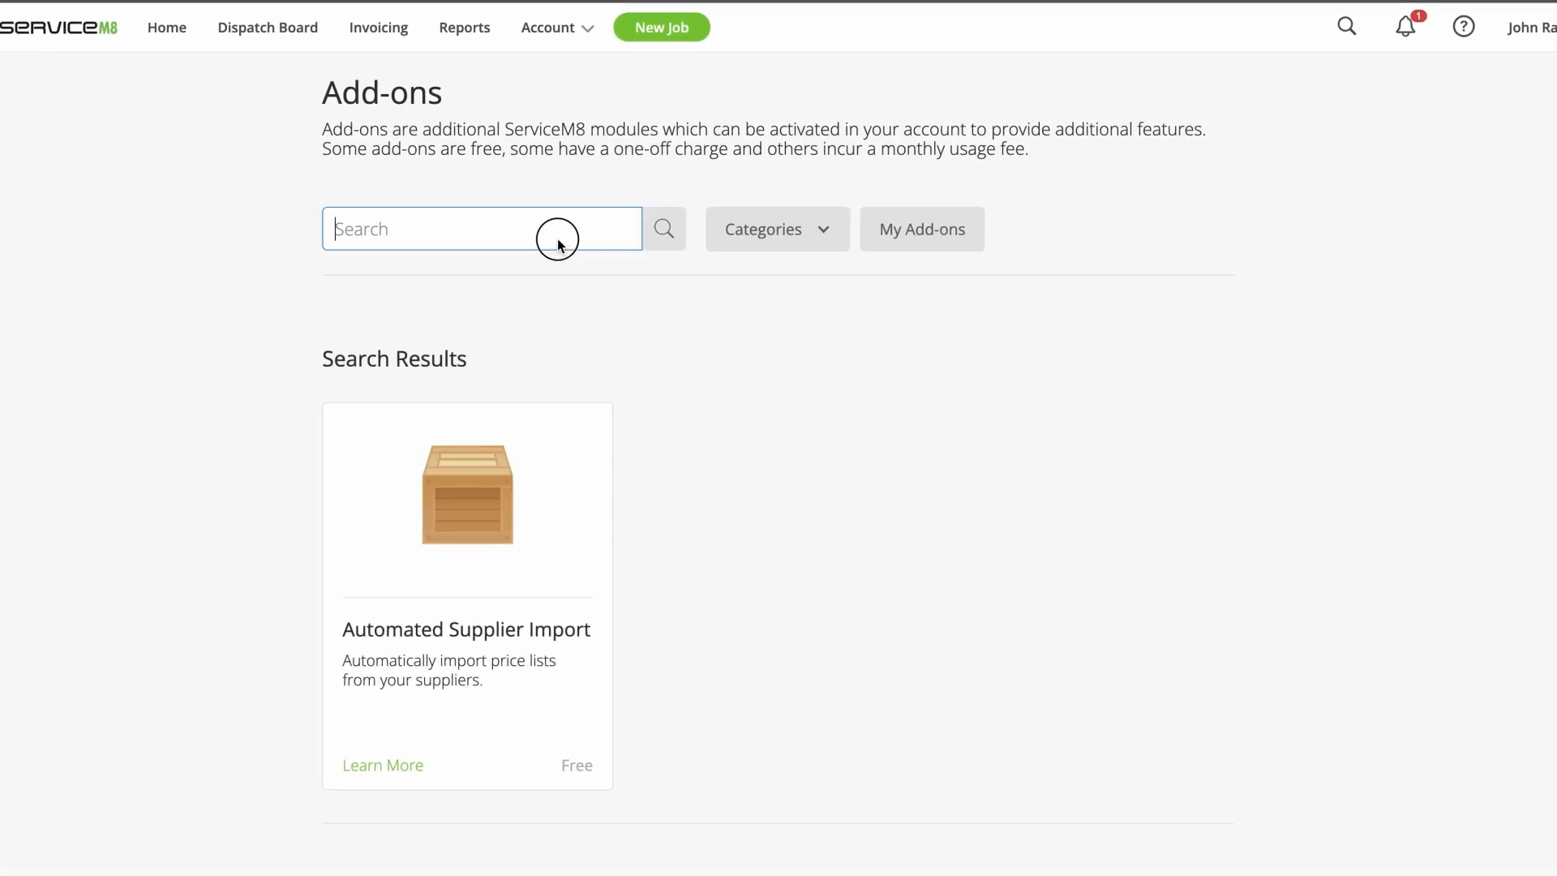
text(suppl)
key(Return)
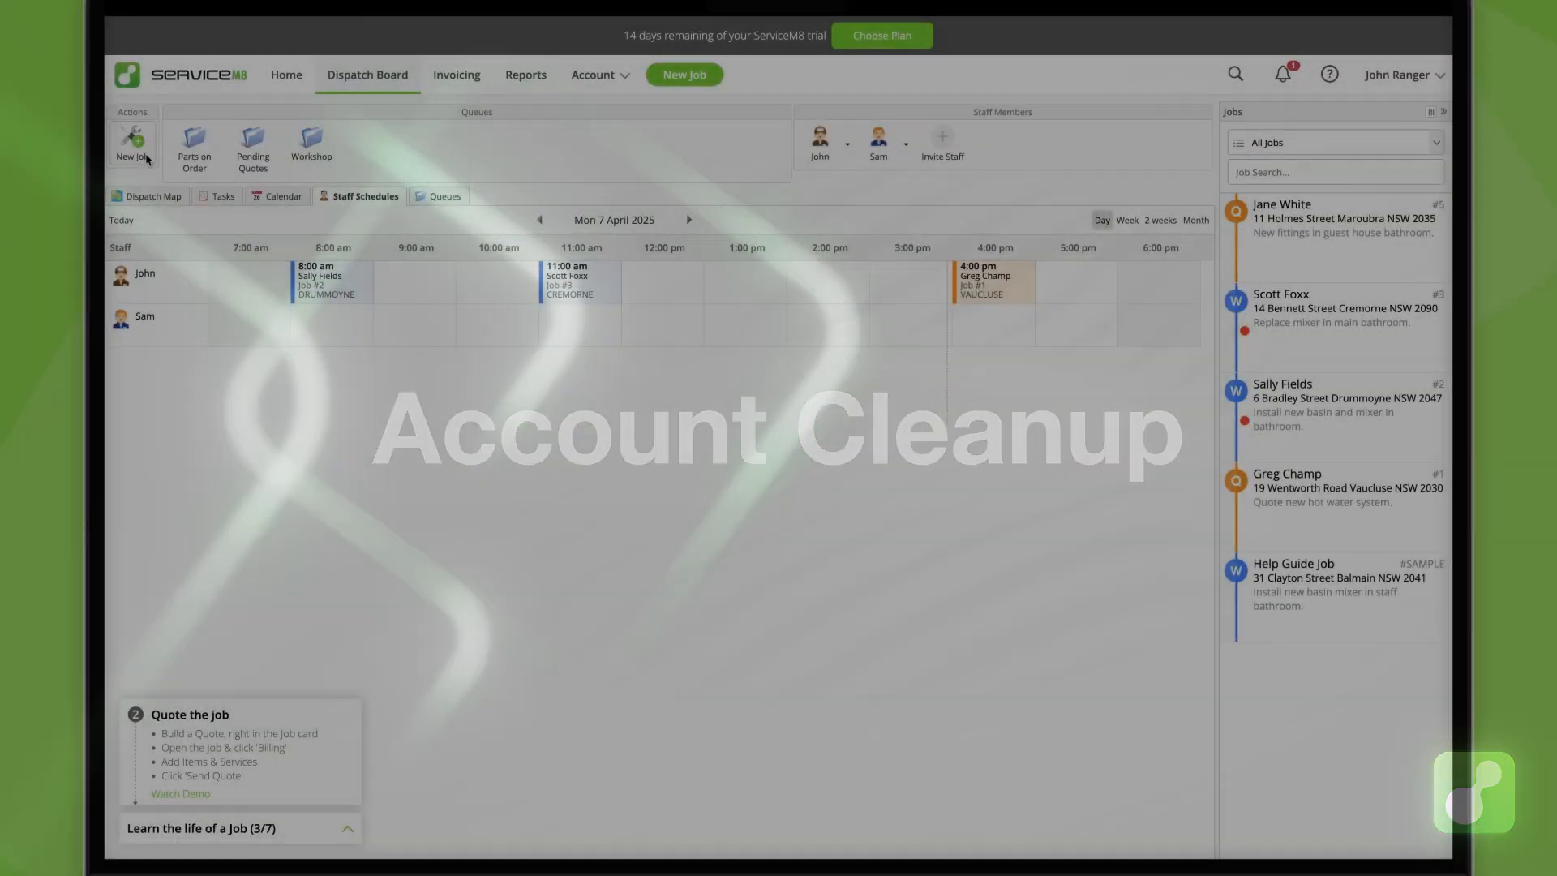
Step: Create a new job from the Dispatch Board and enter the client's name
click(133, 146)
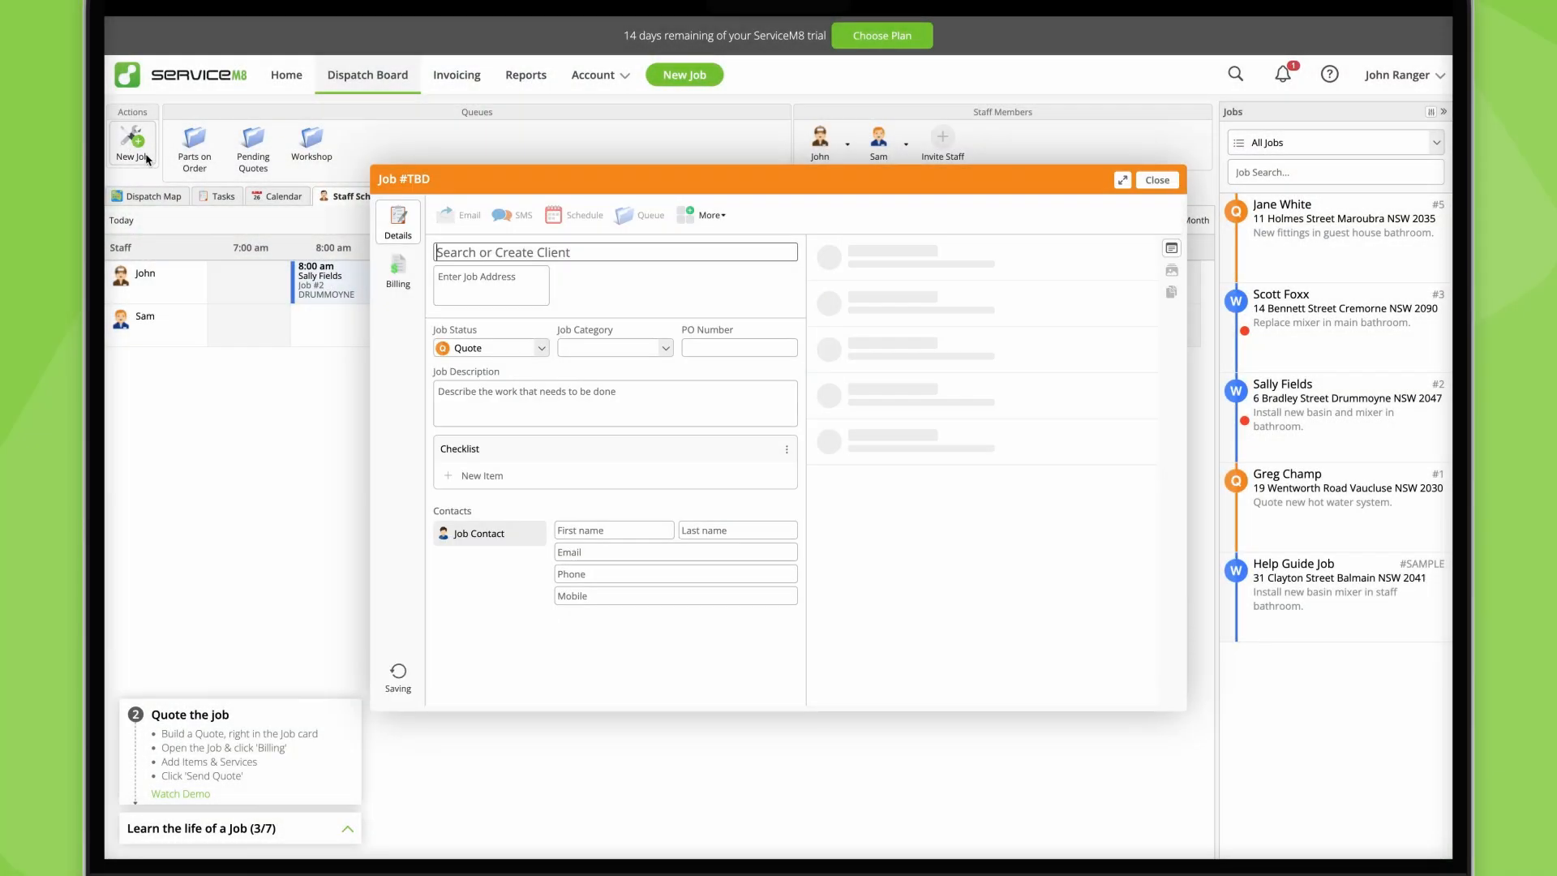
text(Homer Simp)
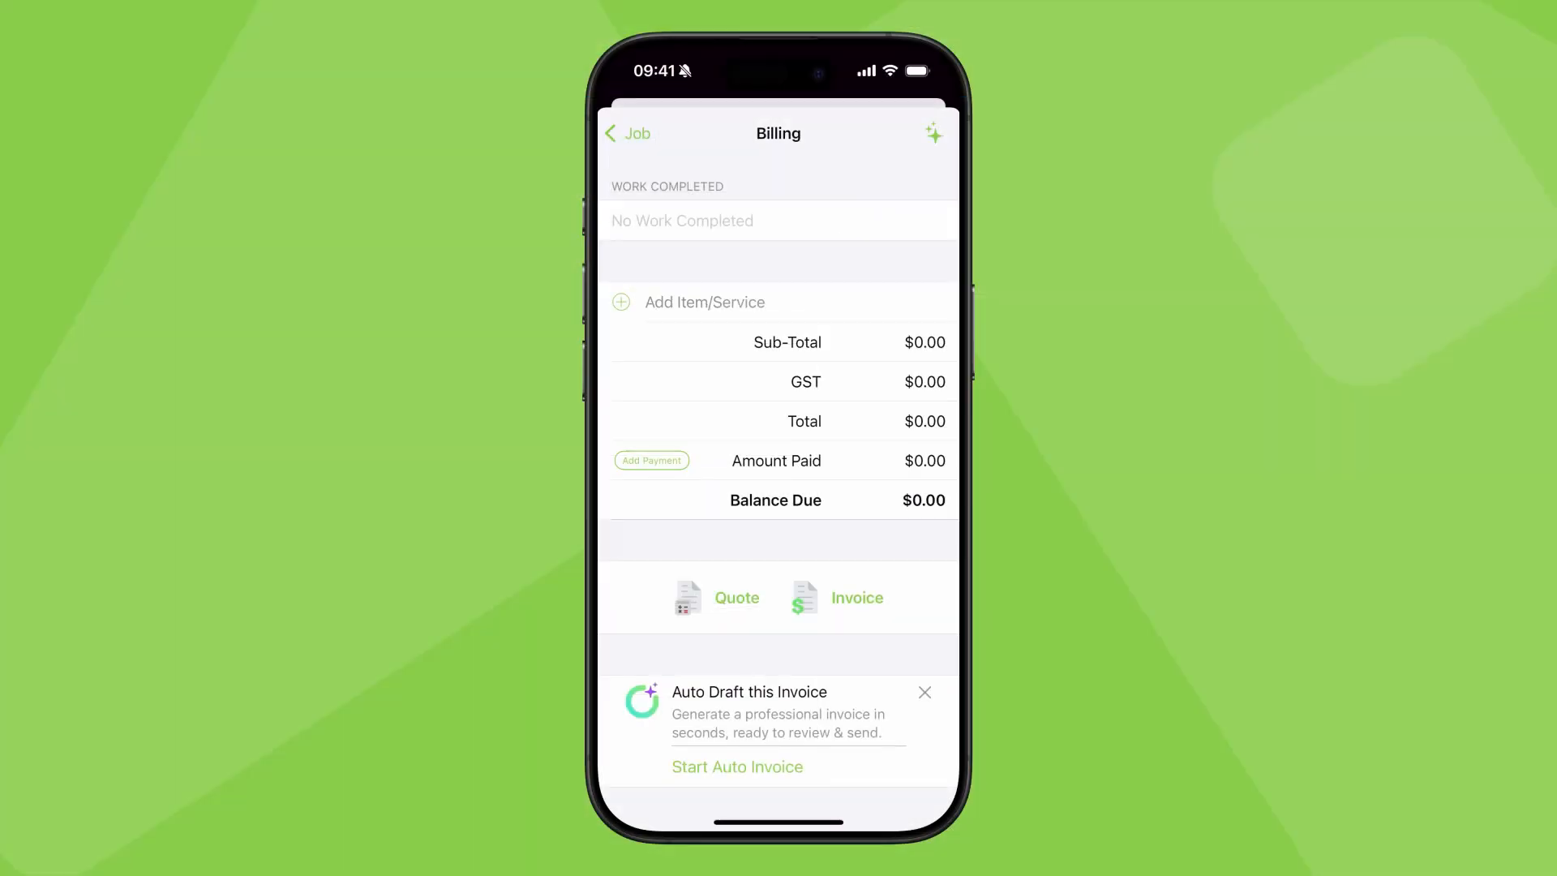
Step: Create a new billing item with code Widget-3000 and name Thingamajig, and open its unit price for editing
click(922, 141)
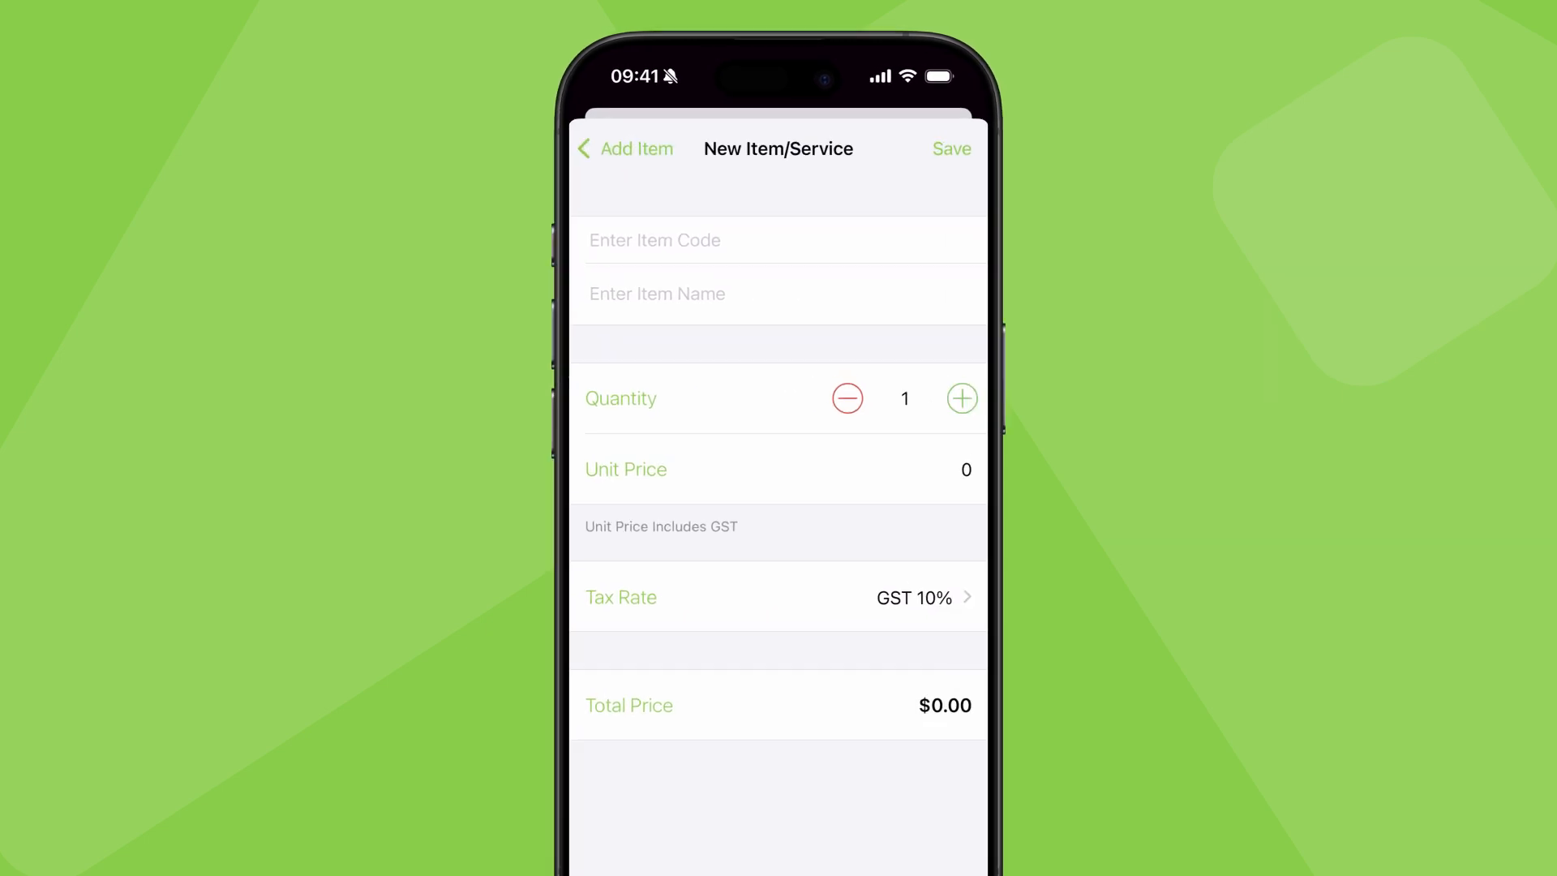
click(661, 227)
text(Widget-3000)
click(662, 276)
text(Thingamajig)
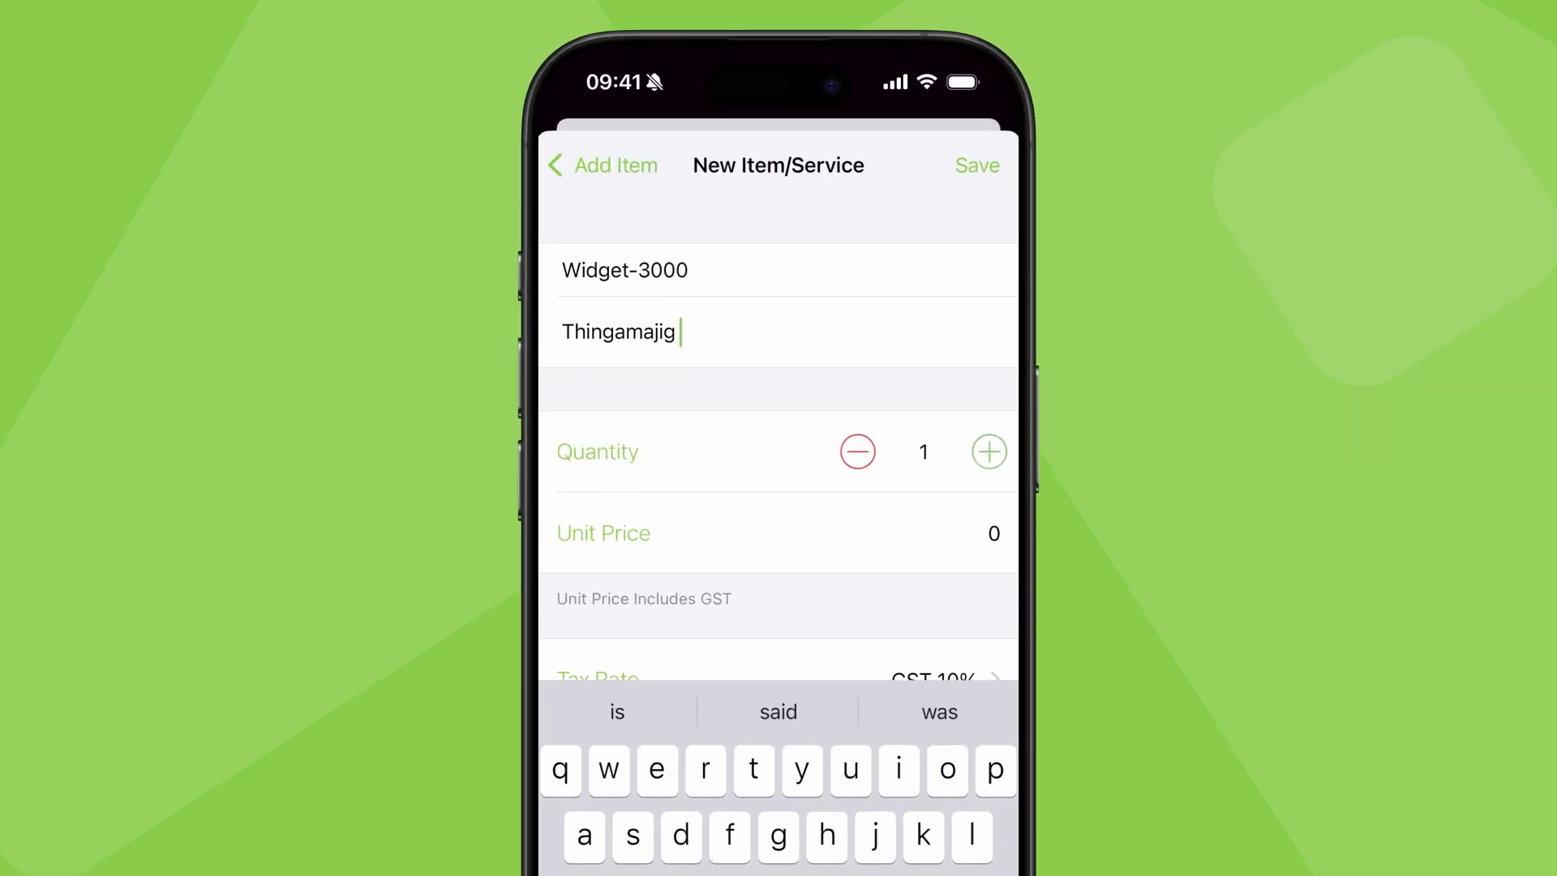
click(996, 537)
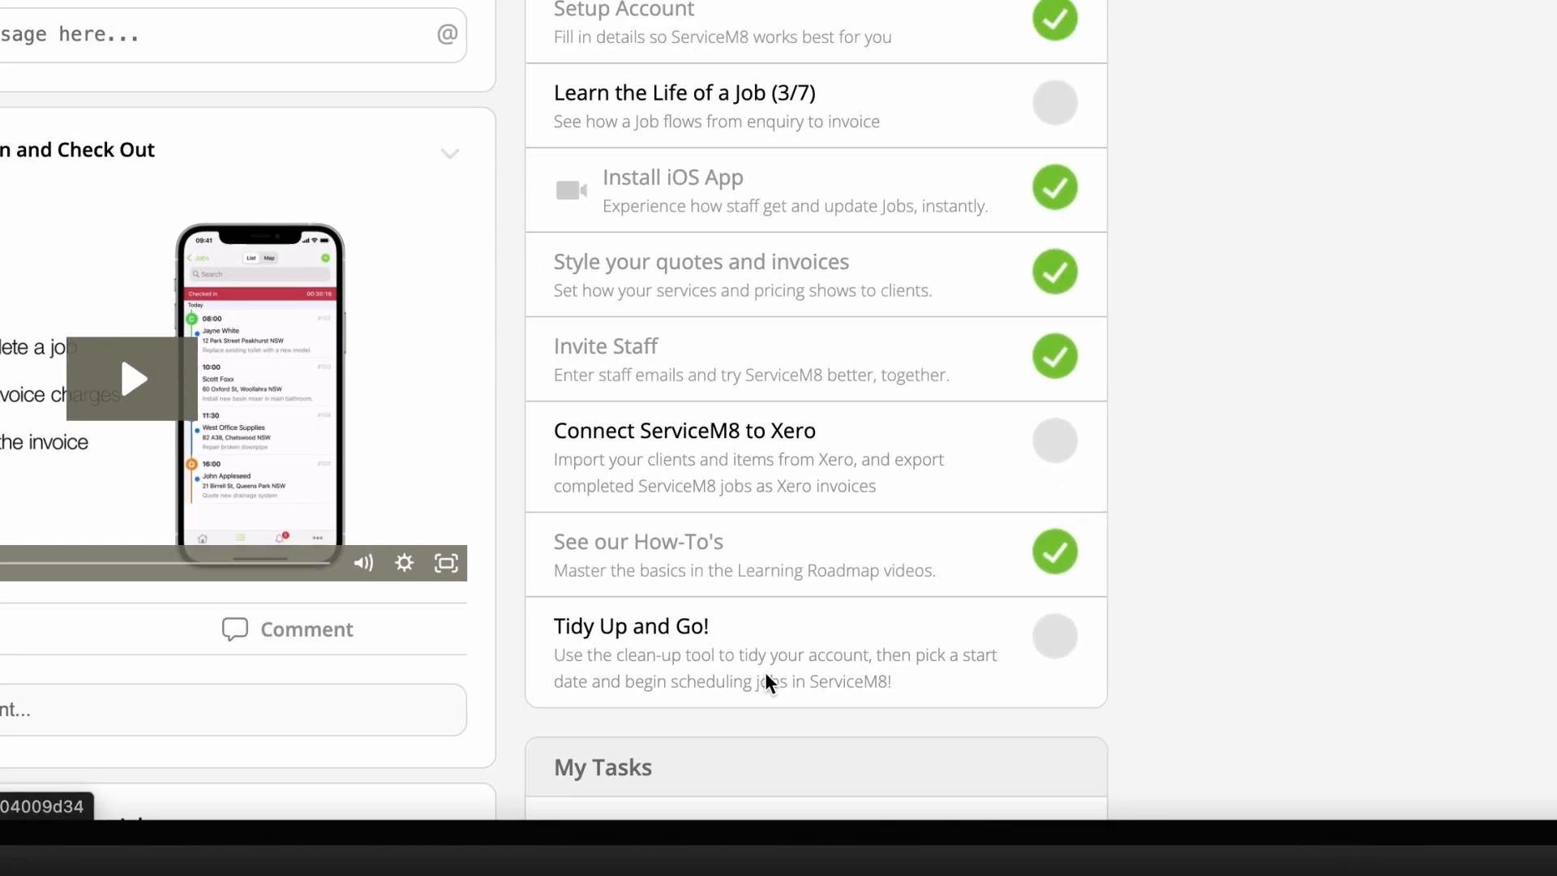
Step: Open the "Tidy Up and Go!" account clean-up task from the getting-started checklist
click(727, 633)
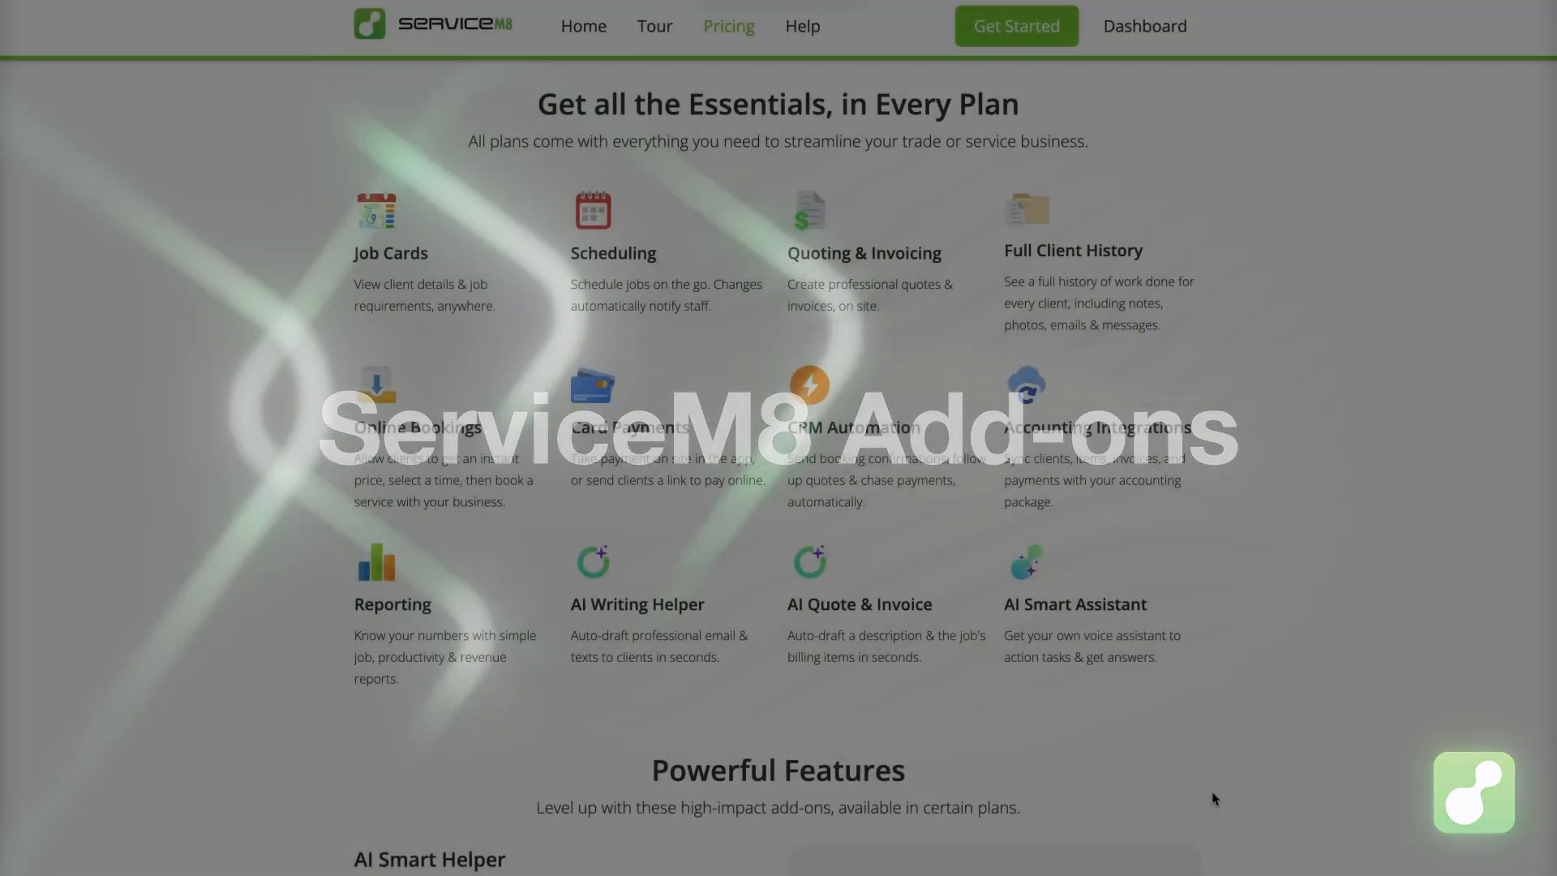
Step: Review the Powerful Features section of the ServiceM8 pricing page, checking the add-ons and their plan availability
scroll(1212, 792, down, 8)
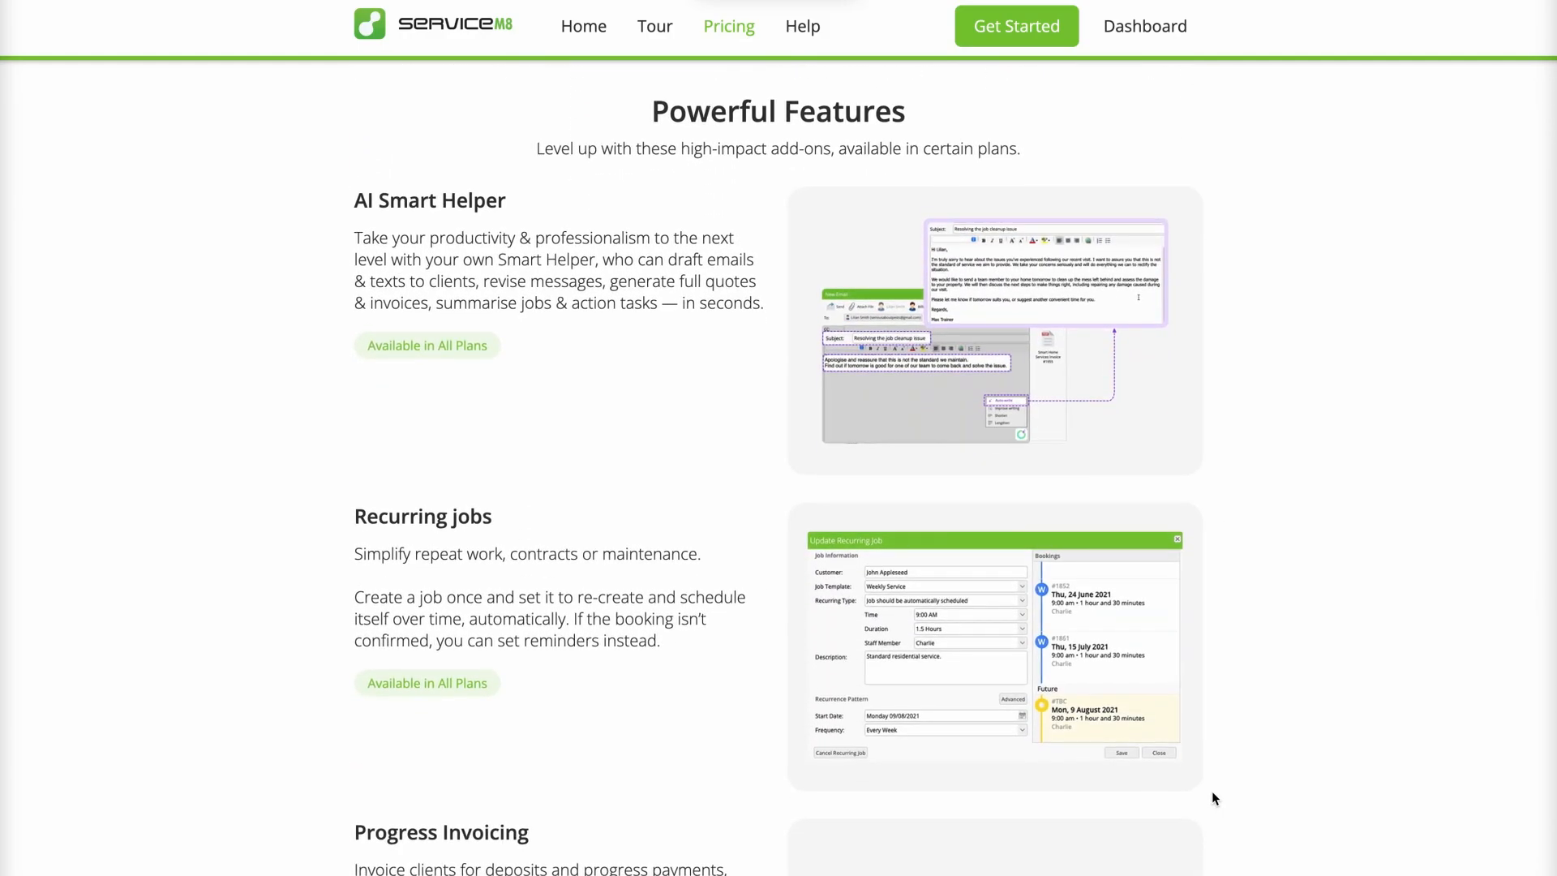
scroll(1212, 790, down, 5)
scroll(1212, 790, down, 5)
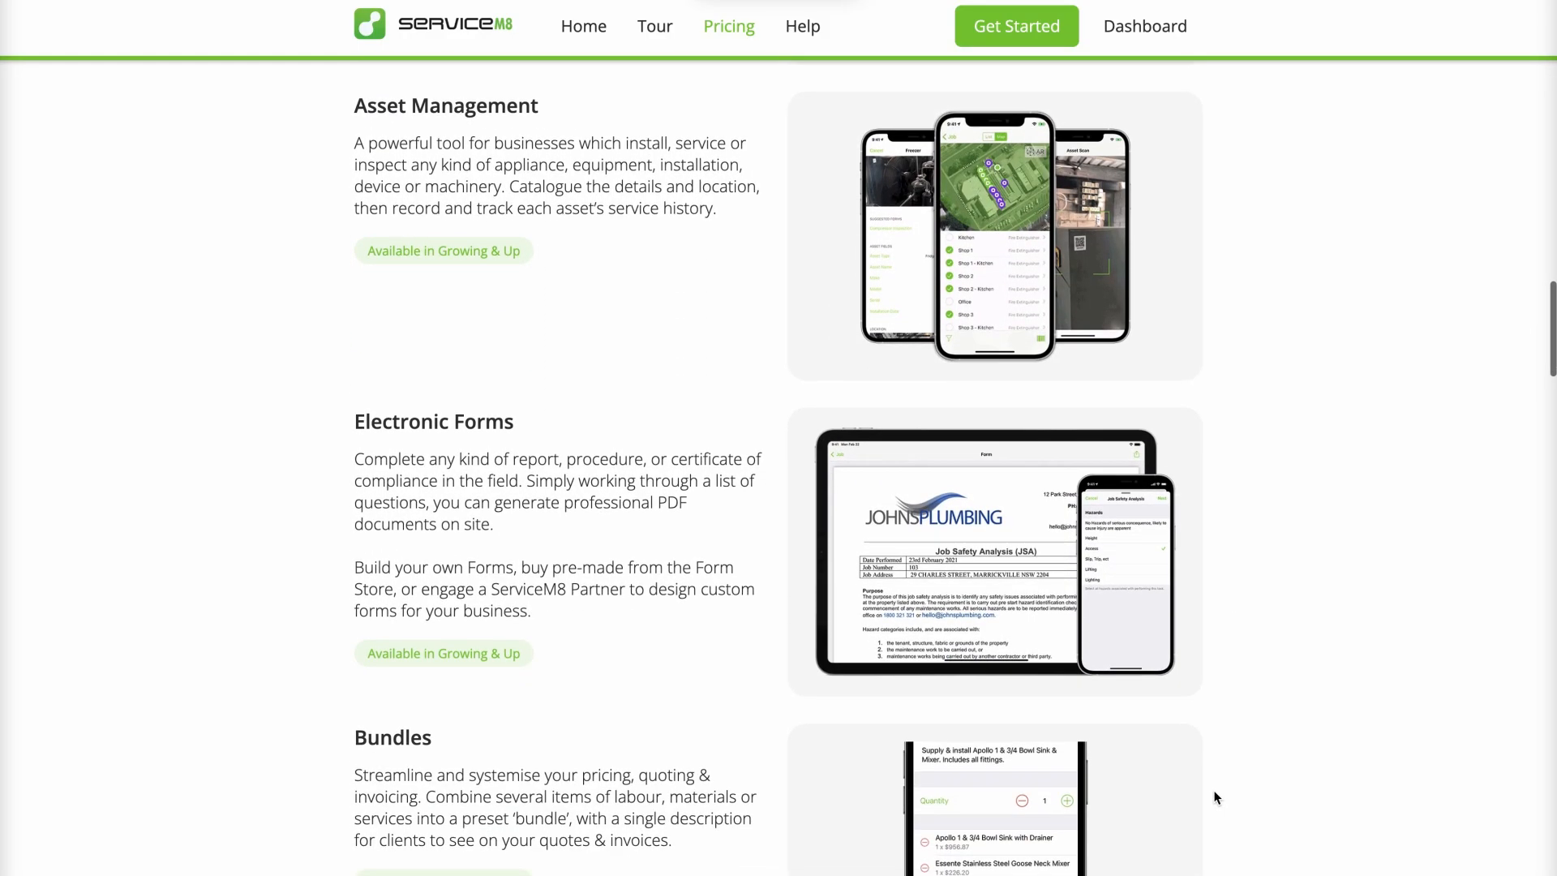
scroll(1217, 798, down, 9)
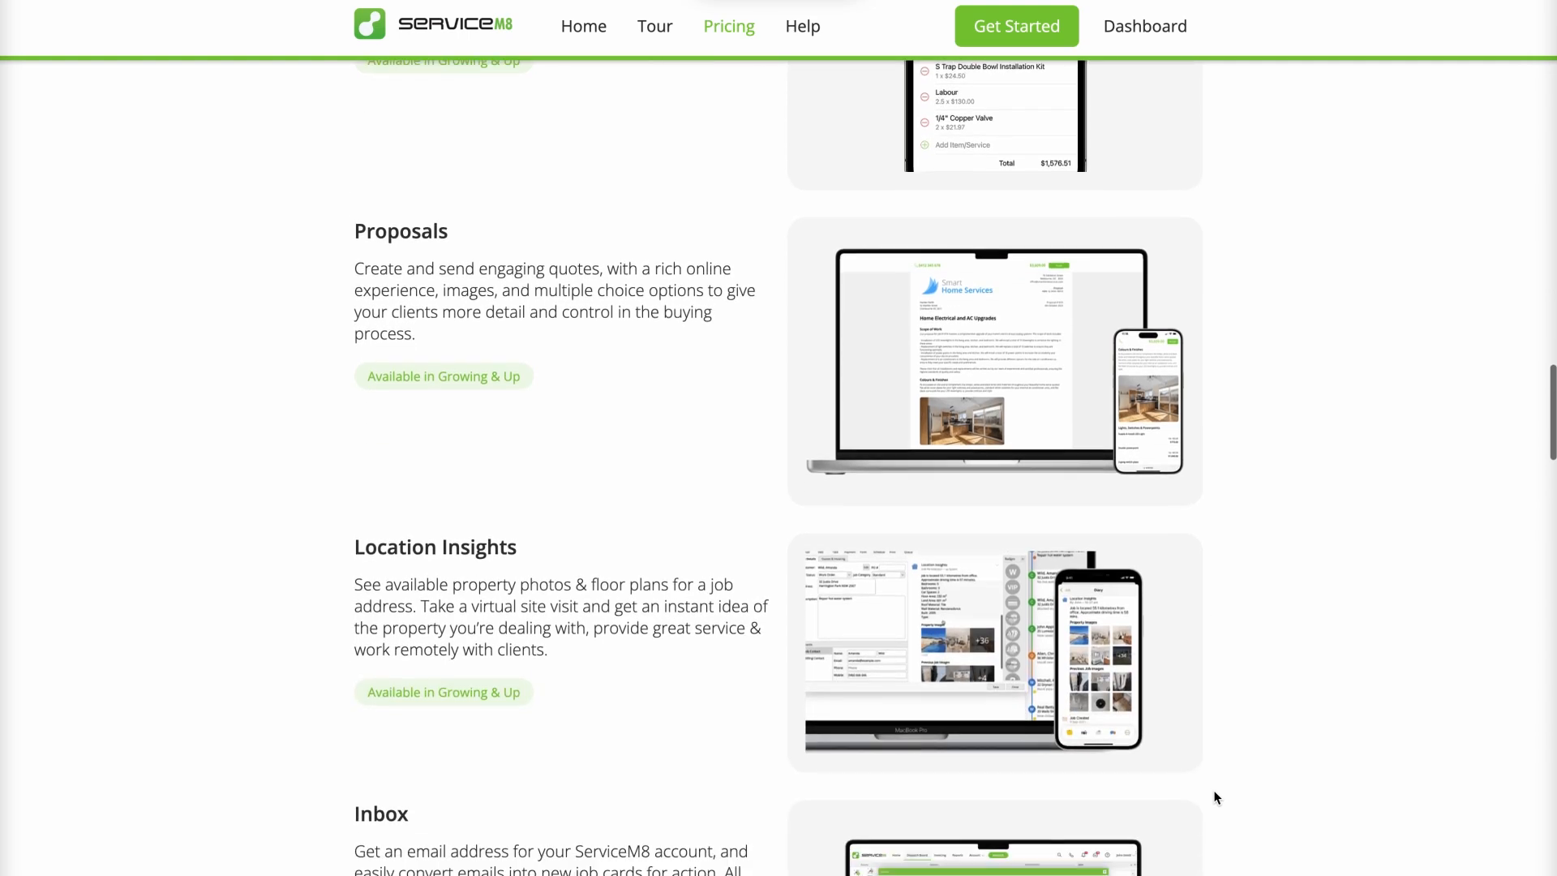
scroll(1215, 791, down, 9)
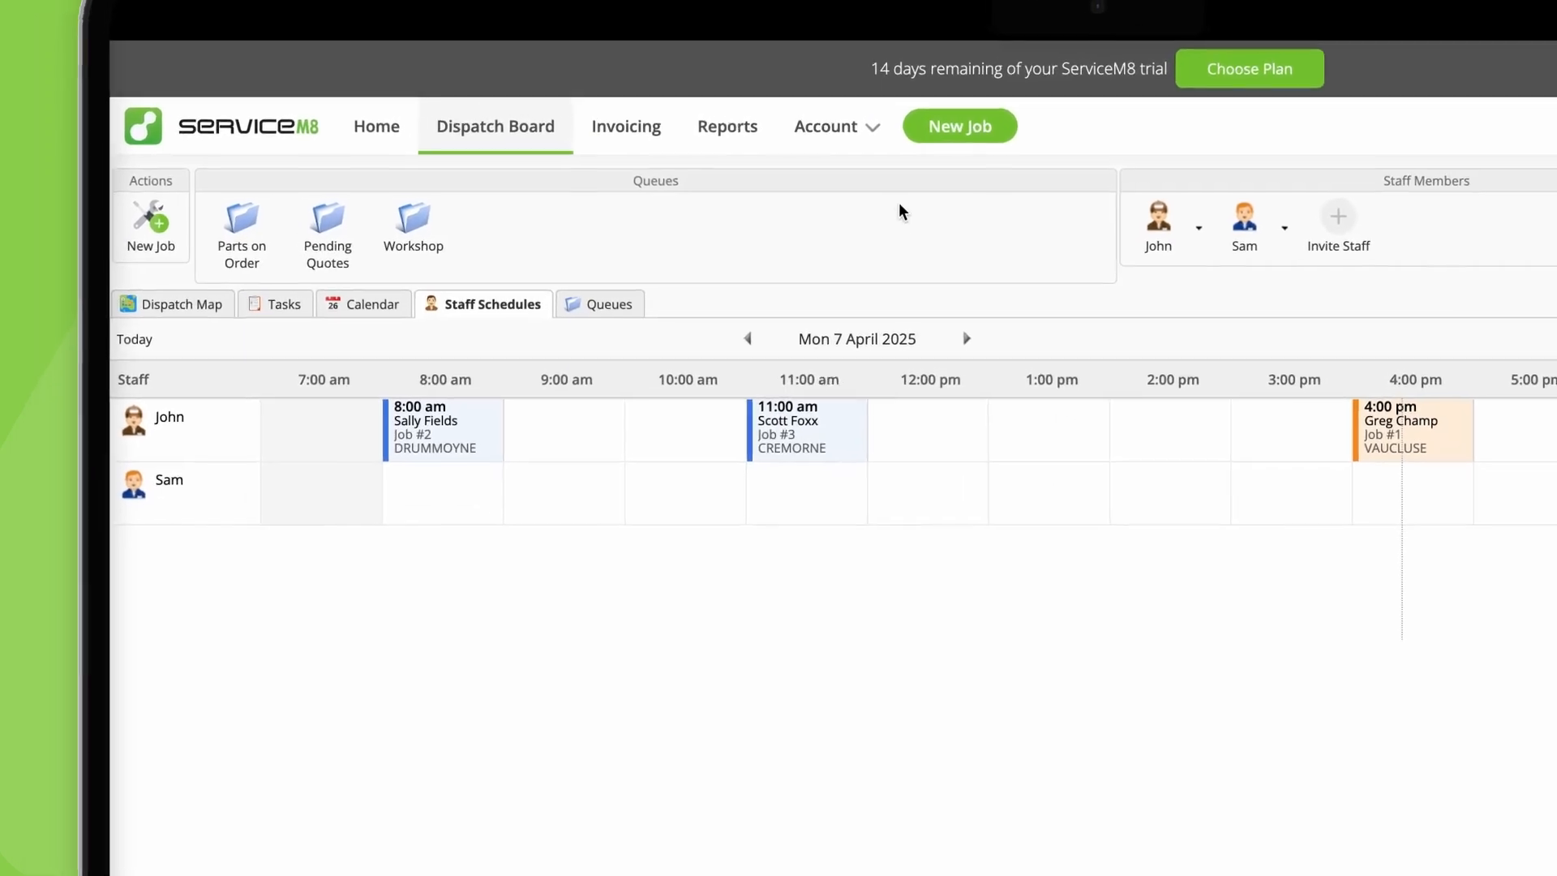
Step: Open the Features & Integrations add-ons page and browse the available add-ons and their plan or price labels
click(883, 142)
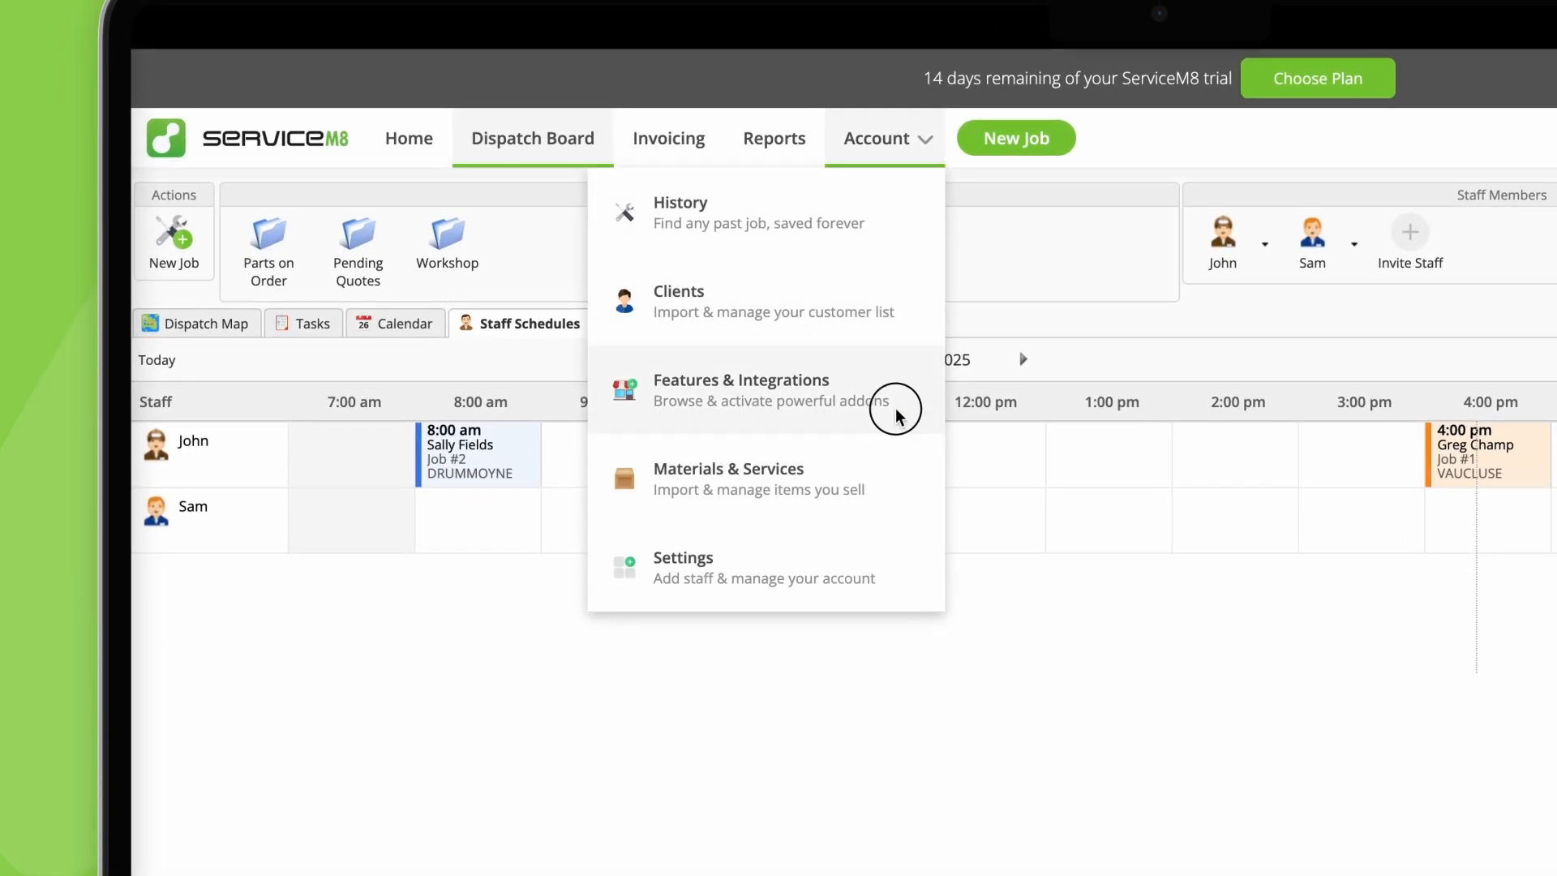
click(895, 407)
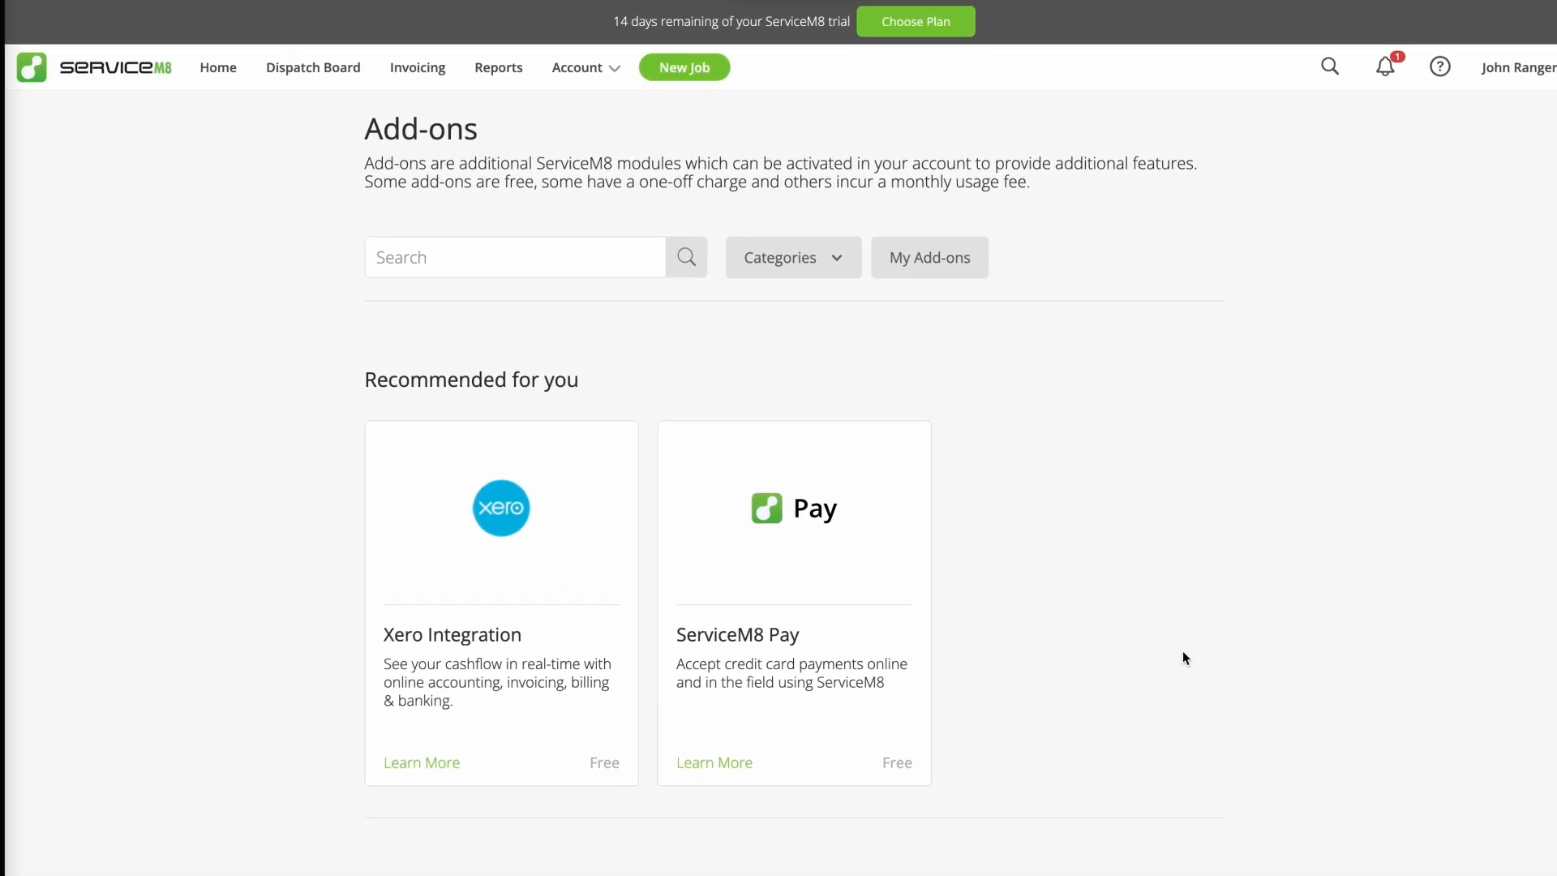
scroll(1172, 649, down, 10)
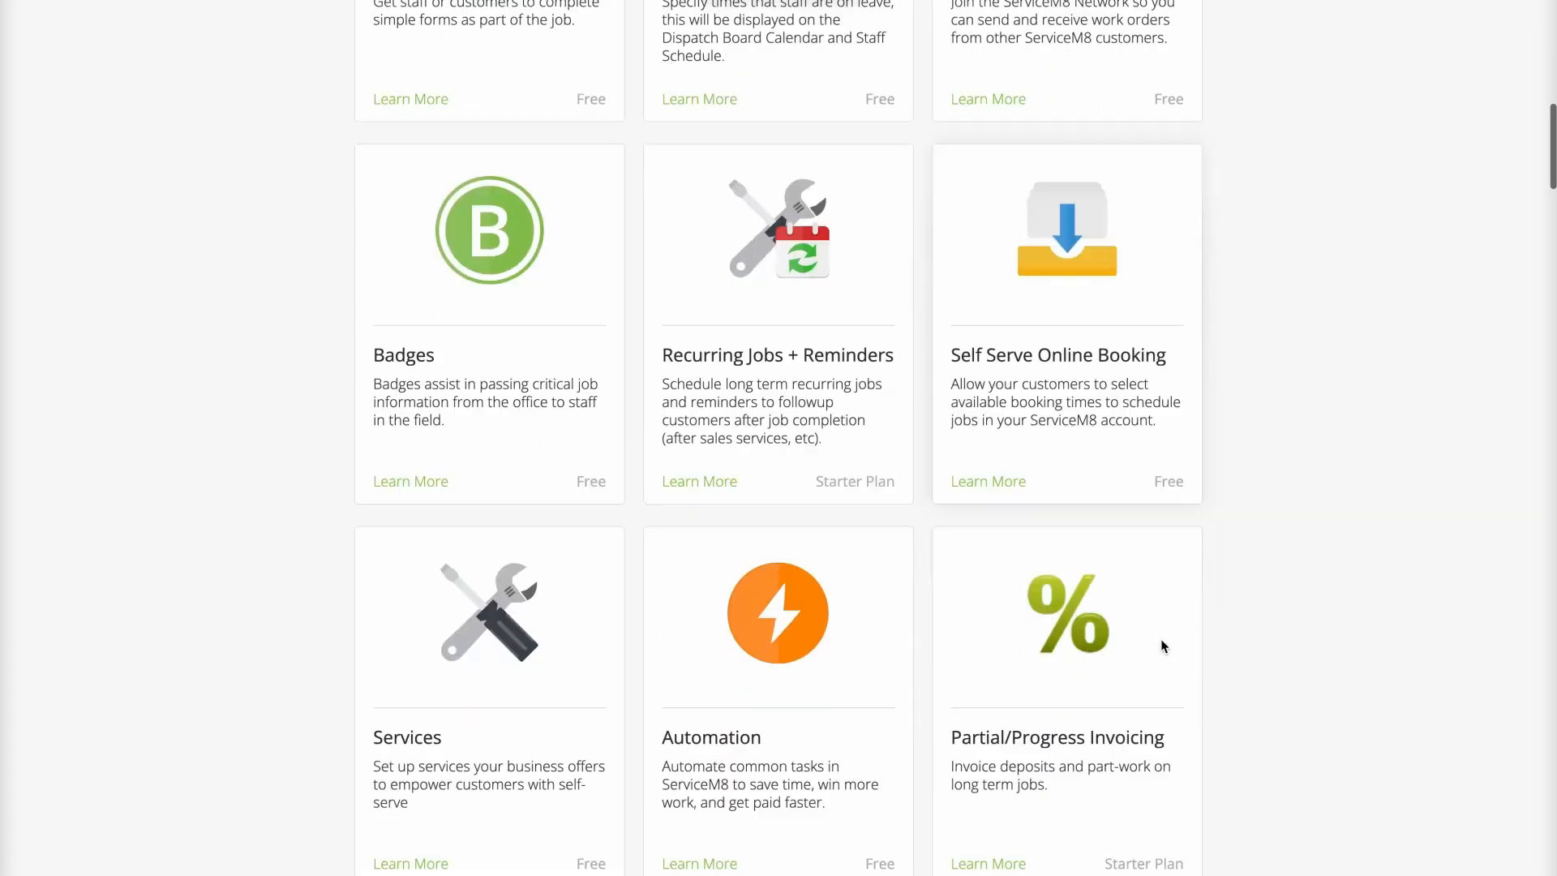
scroll(1164, 647, down, 5)
scroll(1164, 647, down, 10)
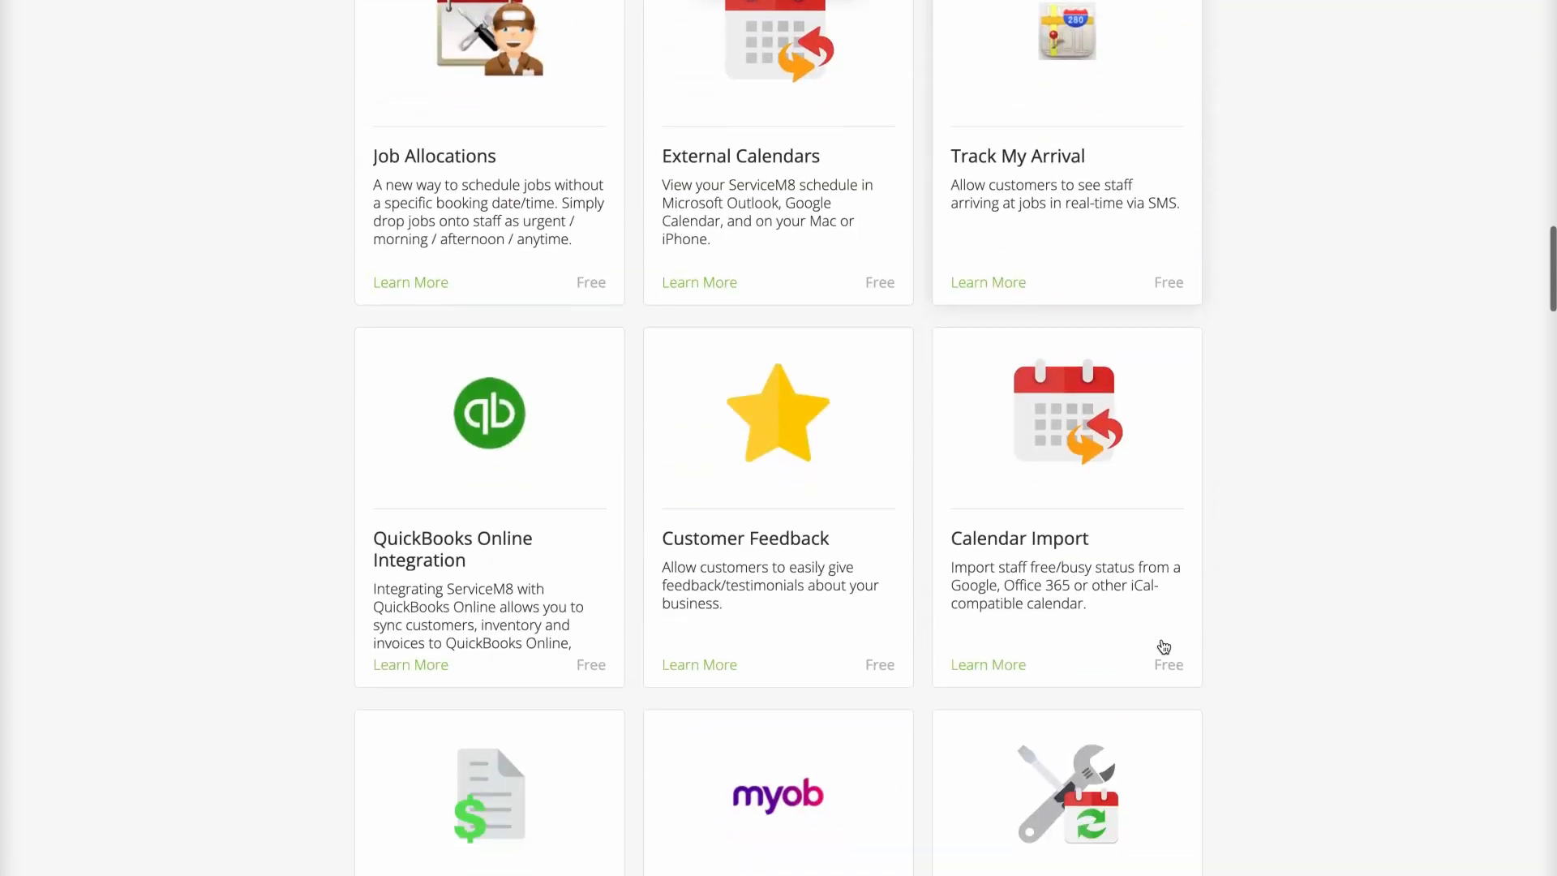
scroll(1162, 646, down, 10)
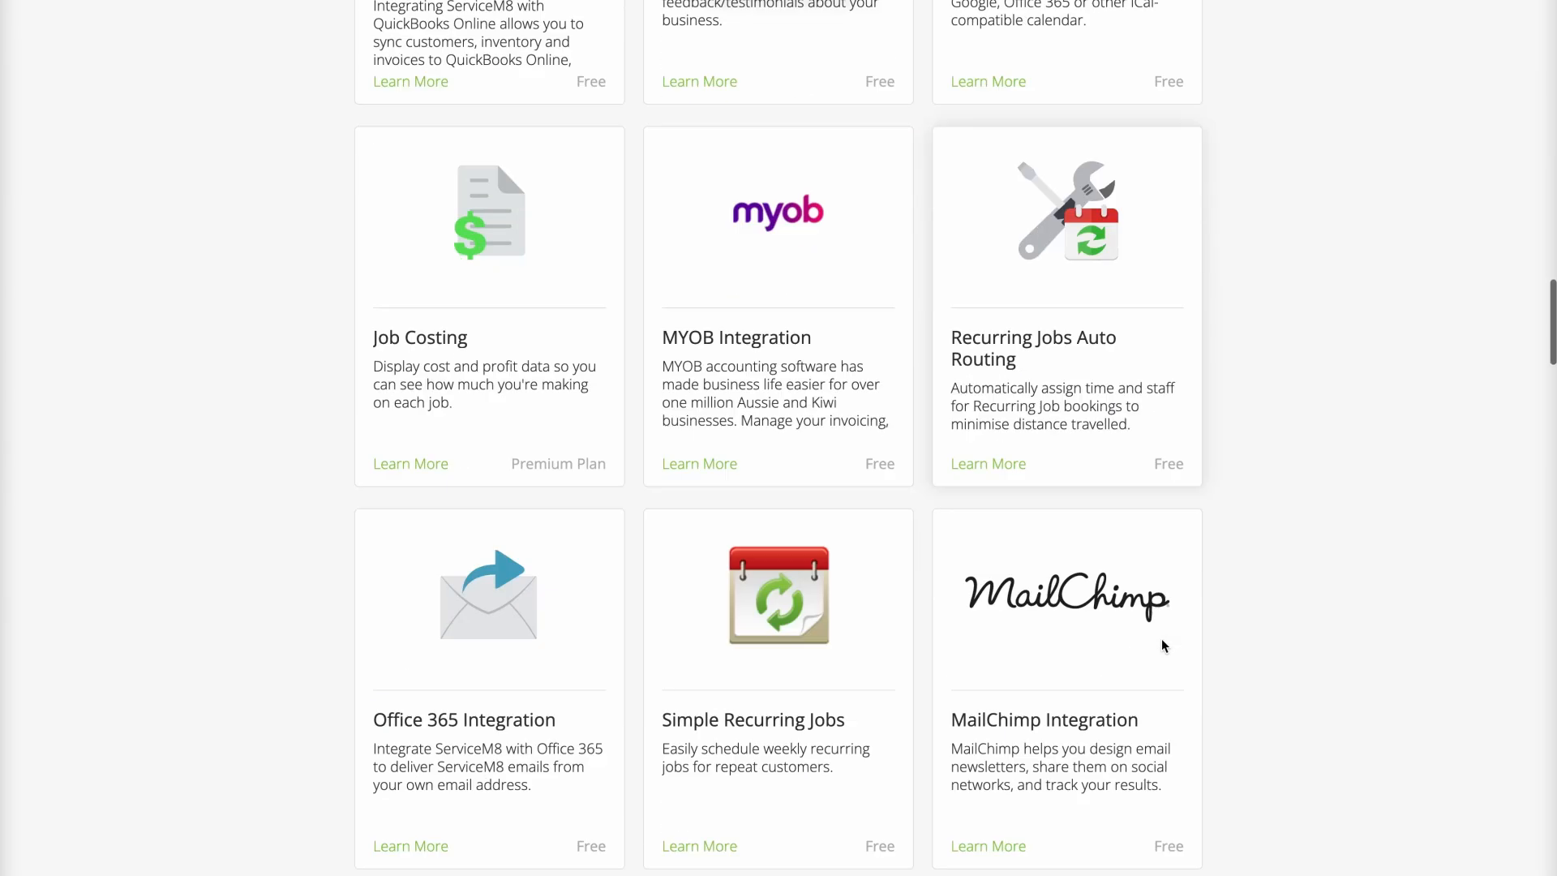
scroll(1163, 645, down, 5)
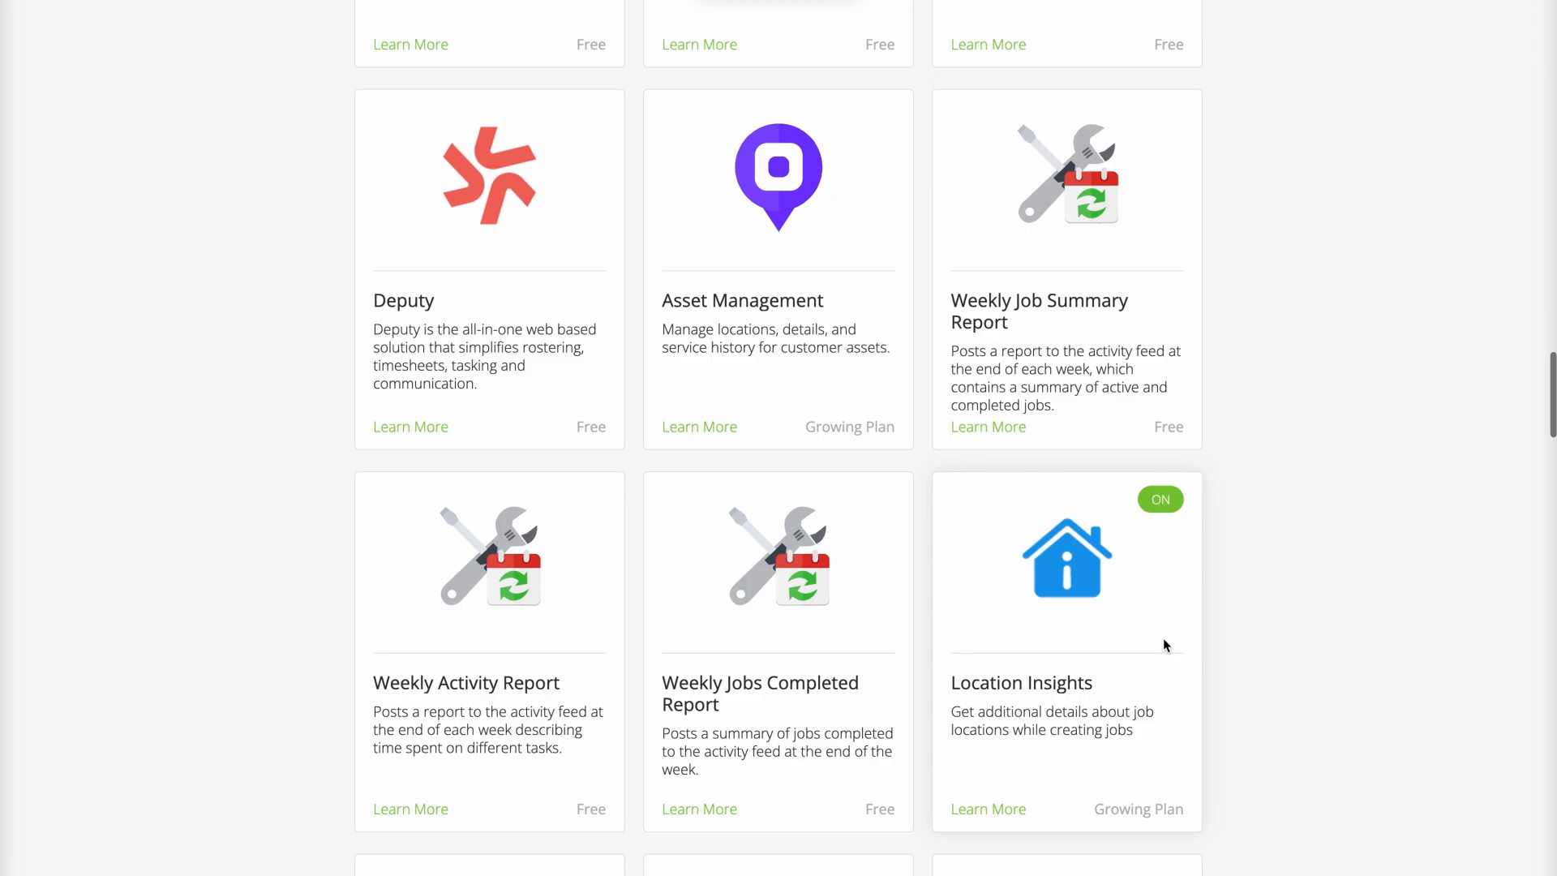
scroll(1165, 645, down, 2)
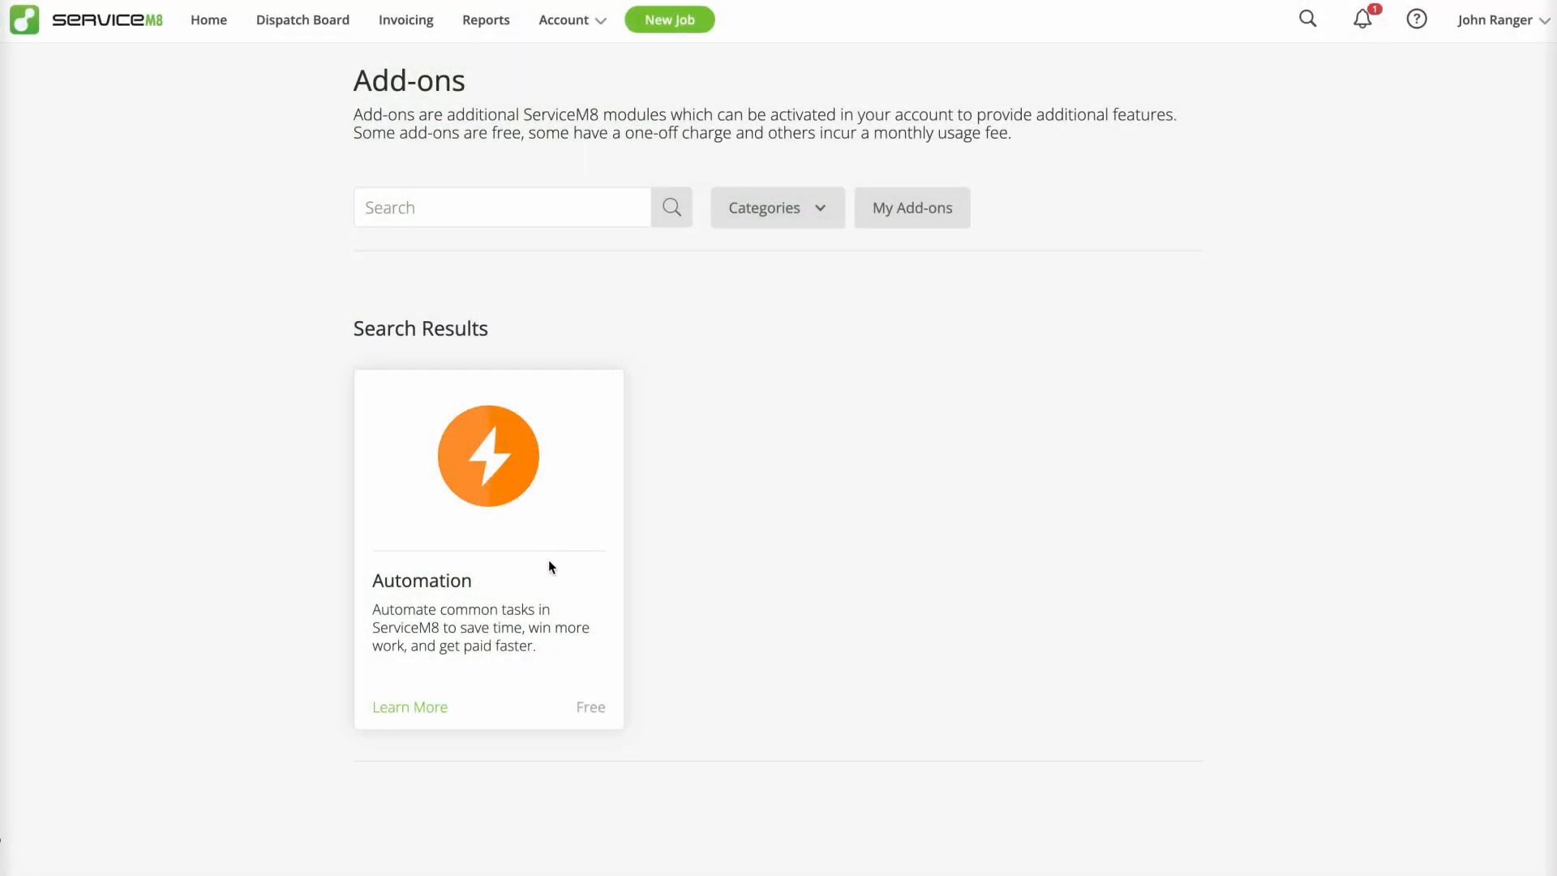
Step: Open the details of the Automation add-on and switch the add-on on
click(550, 579)
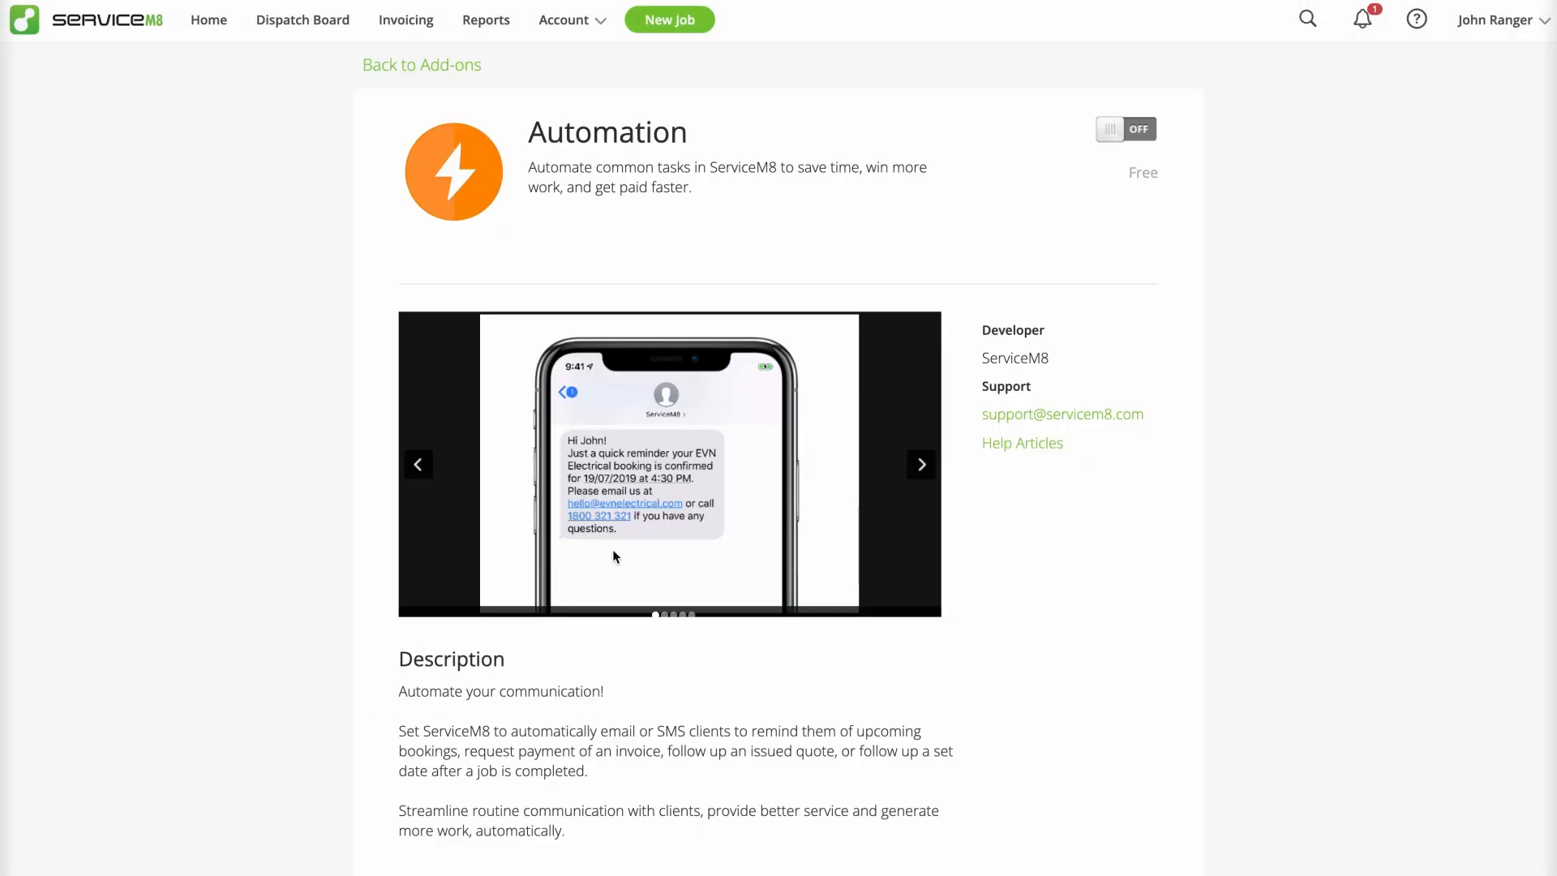
click(1126, 136)
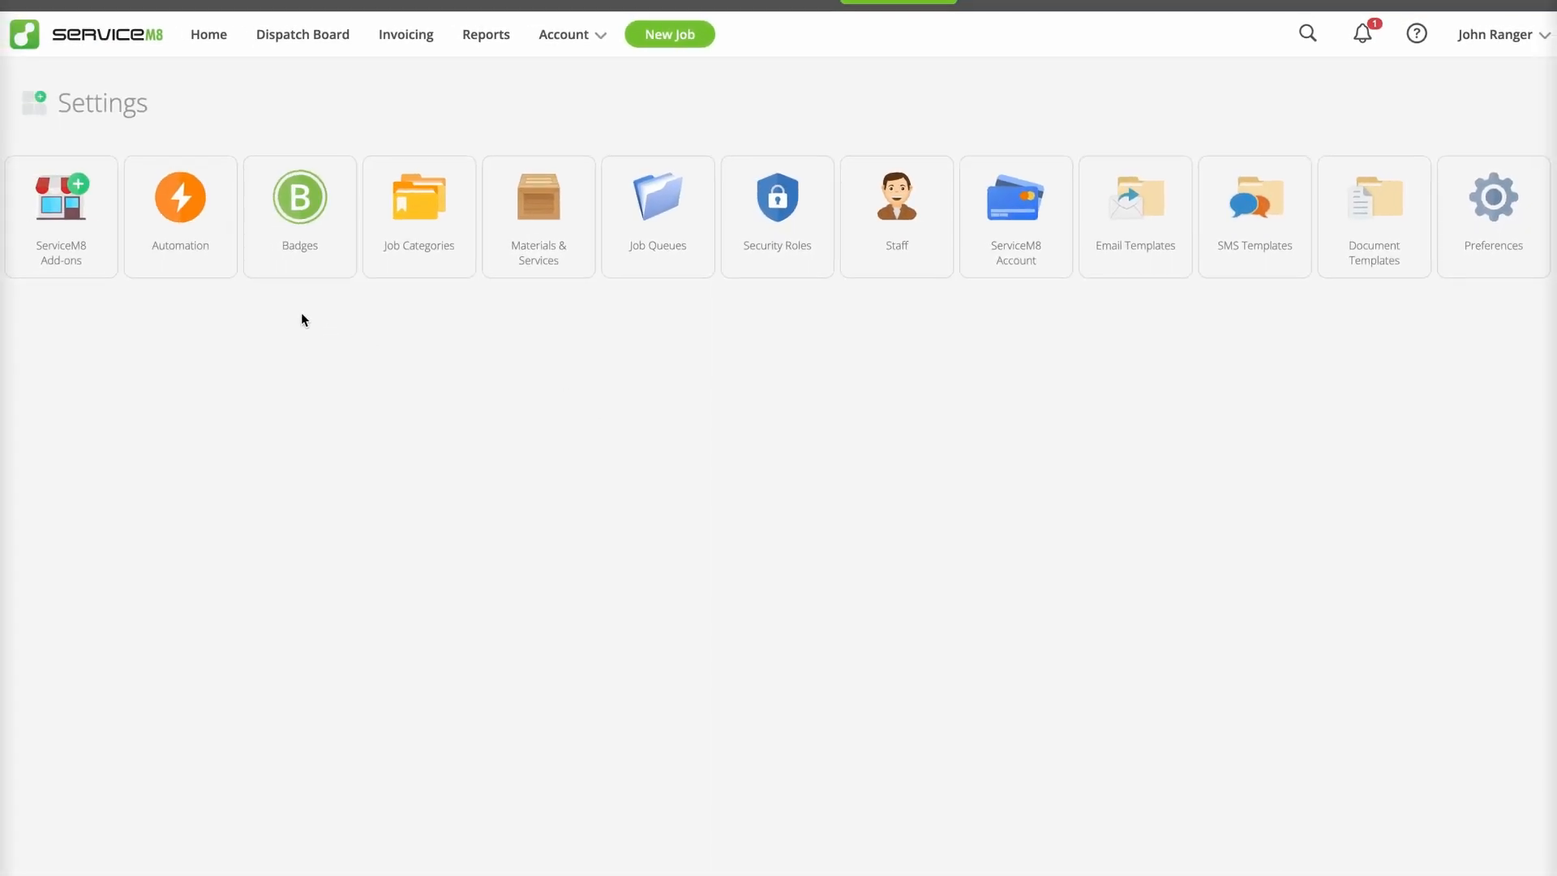
Step: Open the Automations list in the account settings and enable the Booking Confirmation and Booking Reminder automations
click(216, 258)
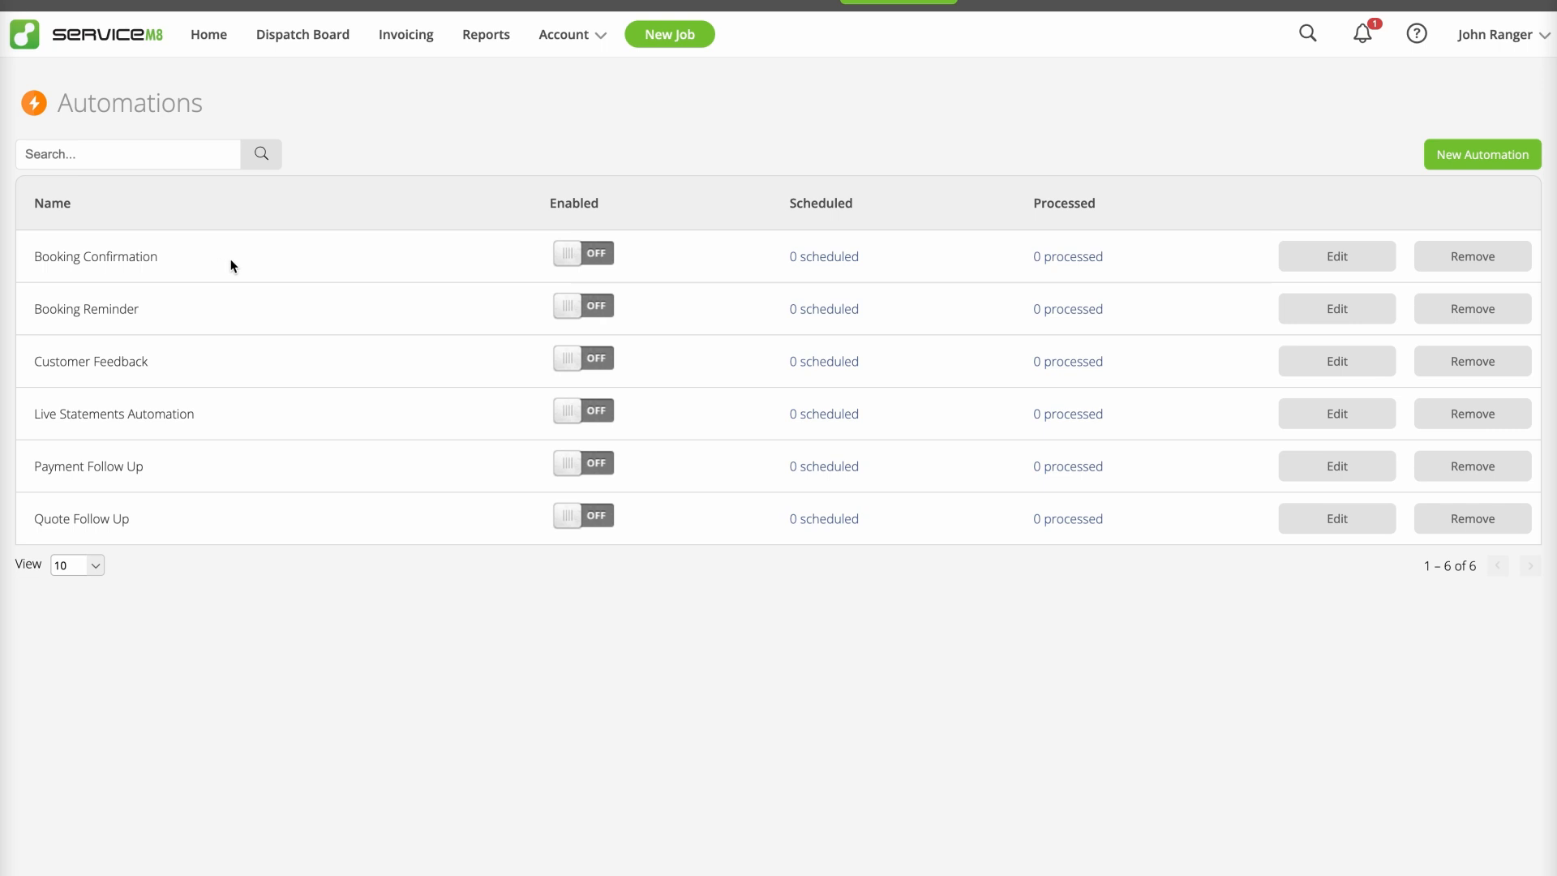
click(591, 262)
click(589, 312)
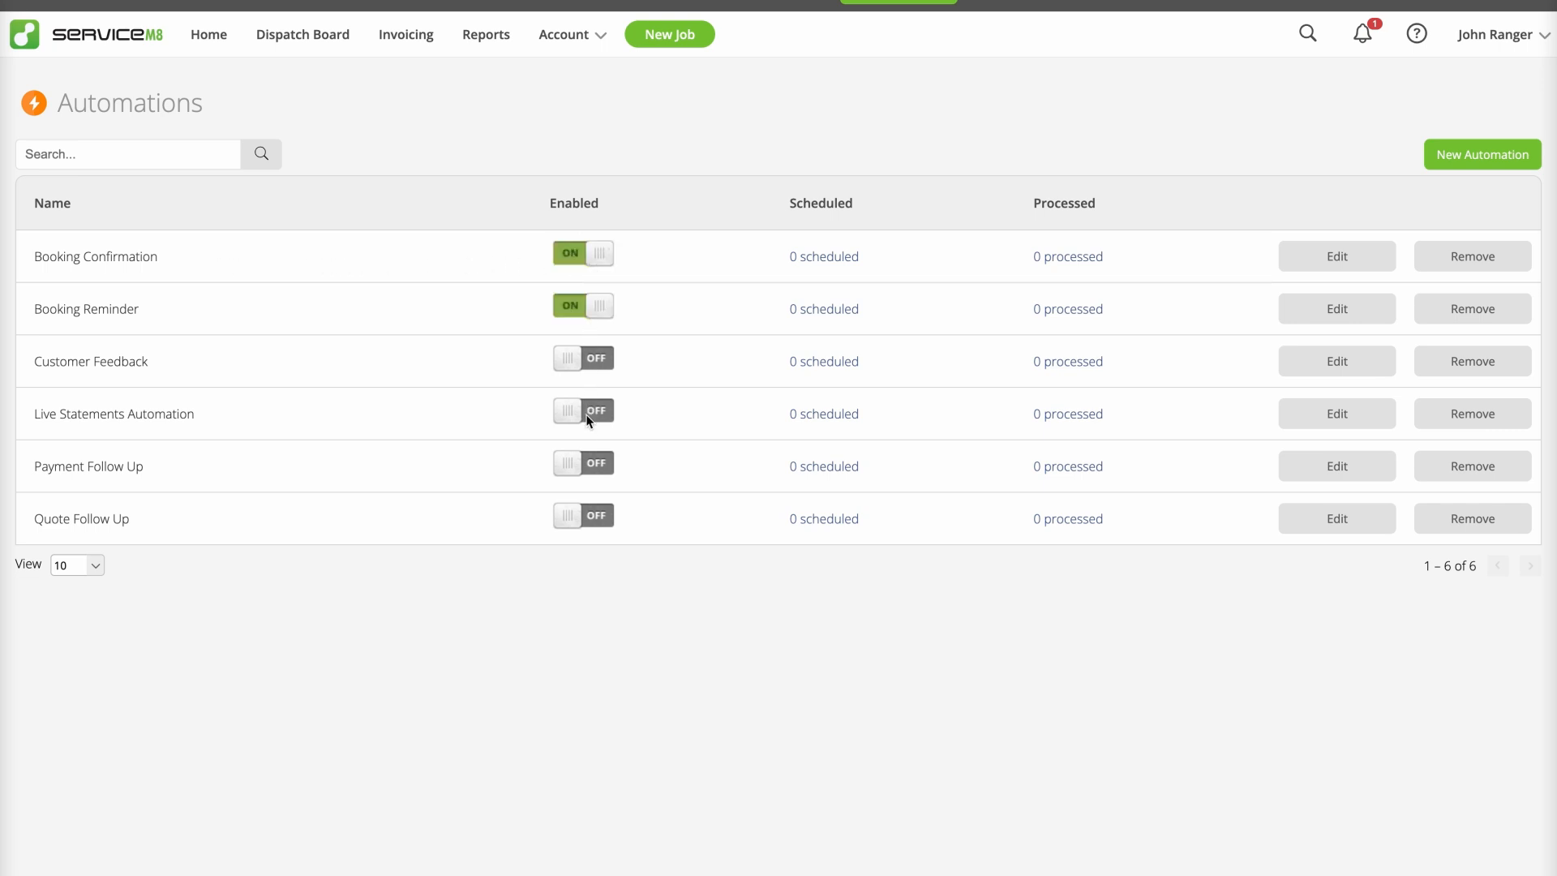